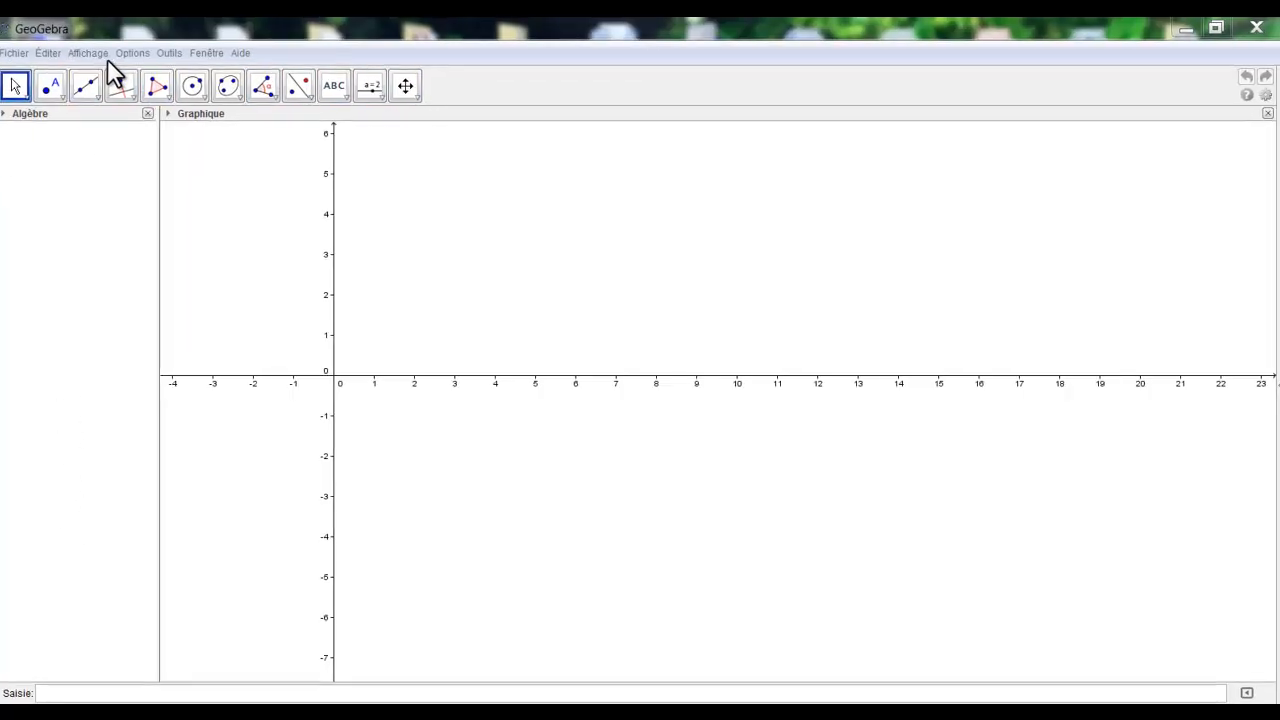
- Display the spreadsheet view alongside the algebra and graphics views
click(88, 52)
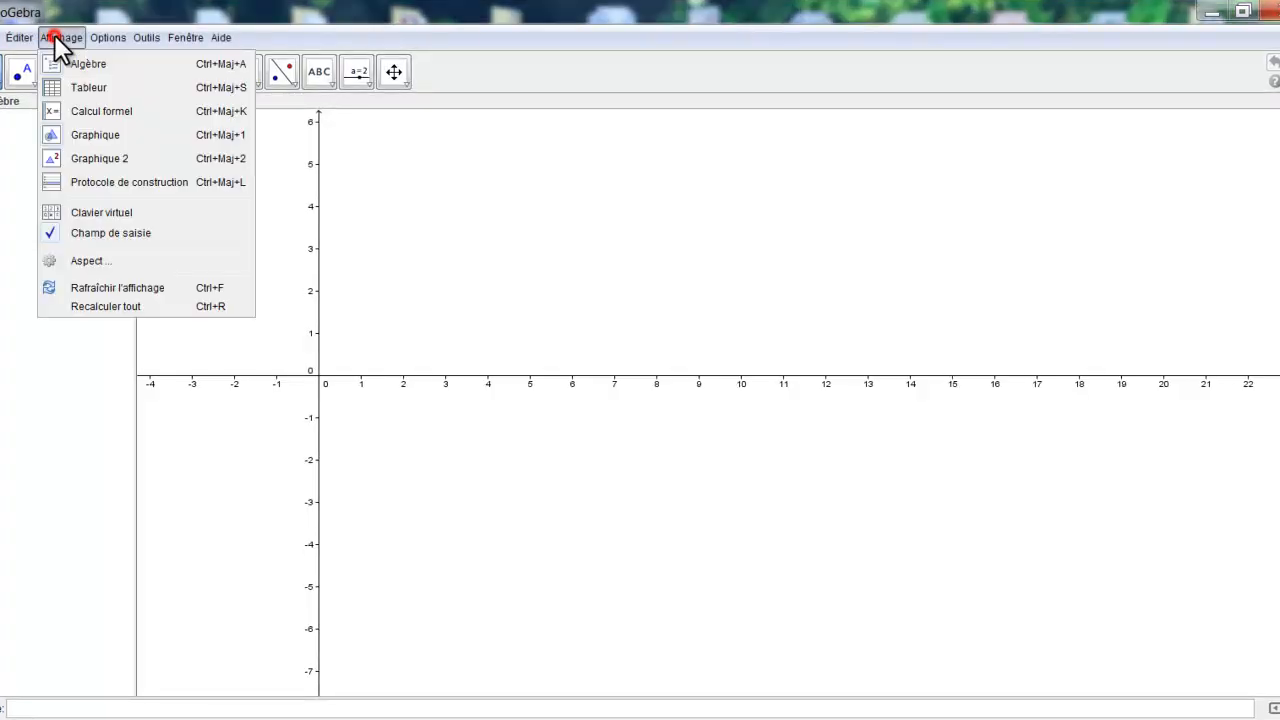
click(82, 88)
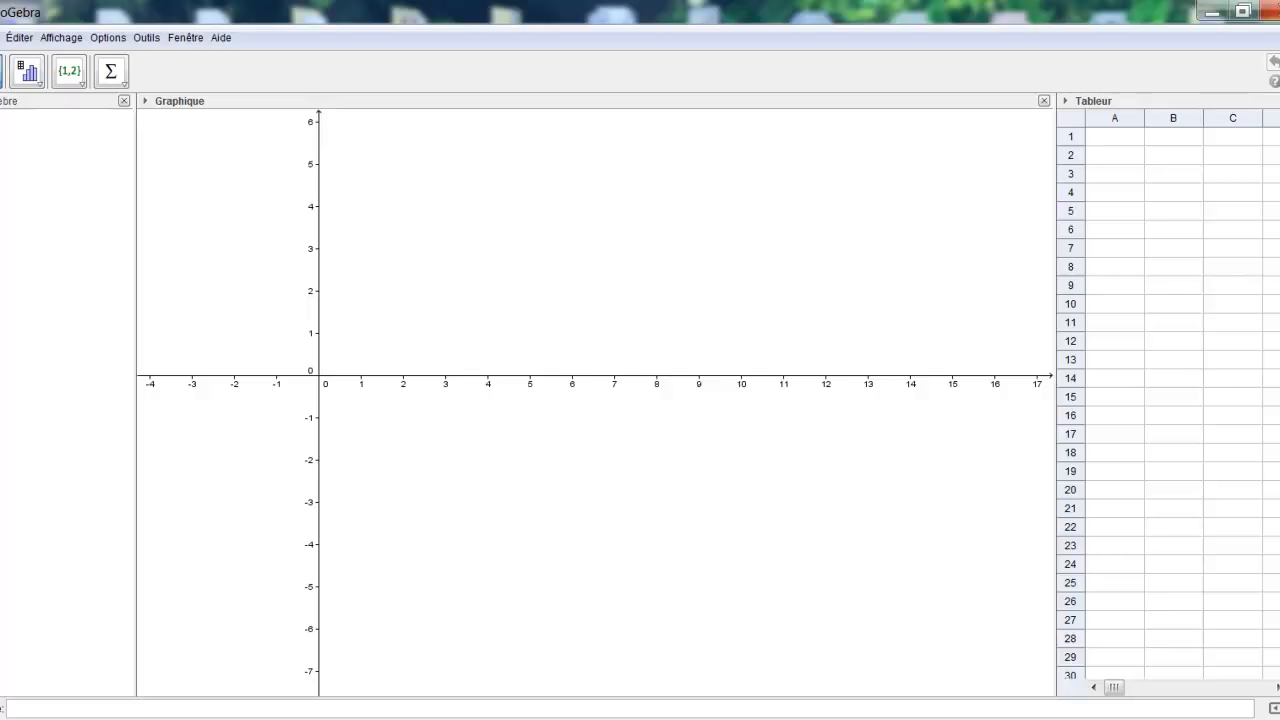
- Plot the two functions 2*x^2+1 and -2*x^2+5
click(15, 709)
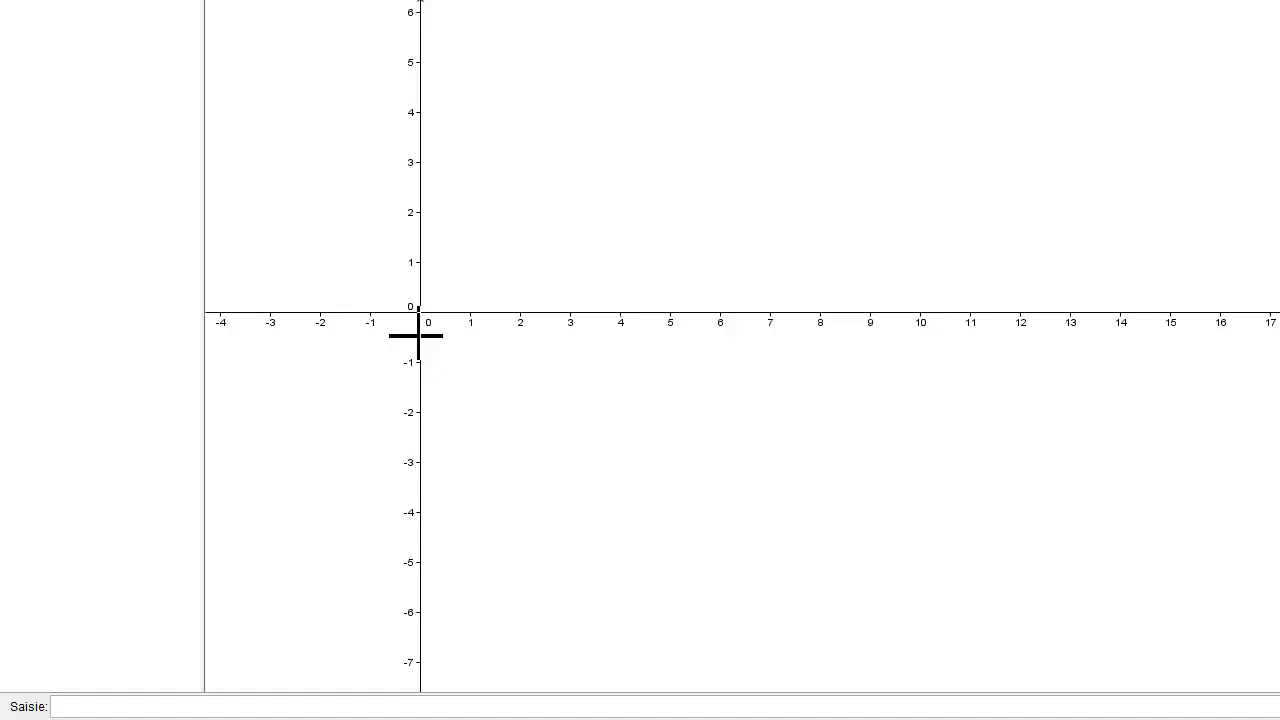
text(2*x+)
key(BackSpace)
text(^2+1)
key(Return)
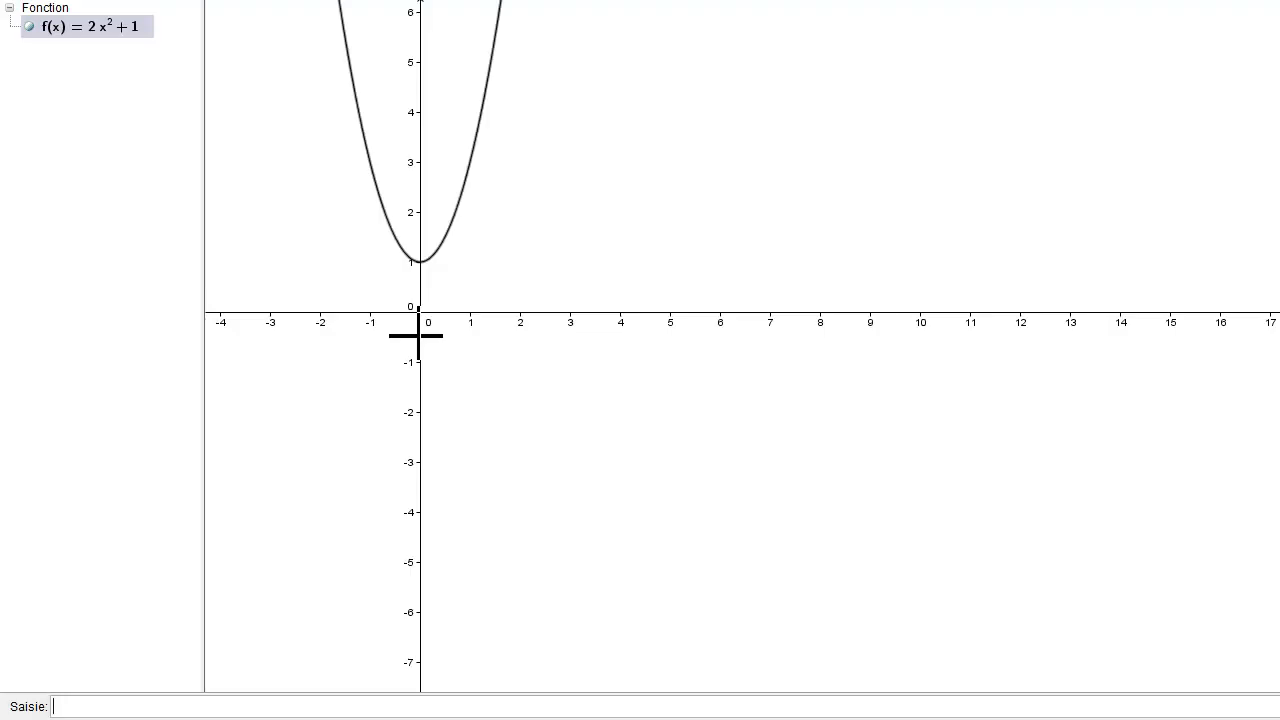
text(-2*x^2+5)
key(Return)
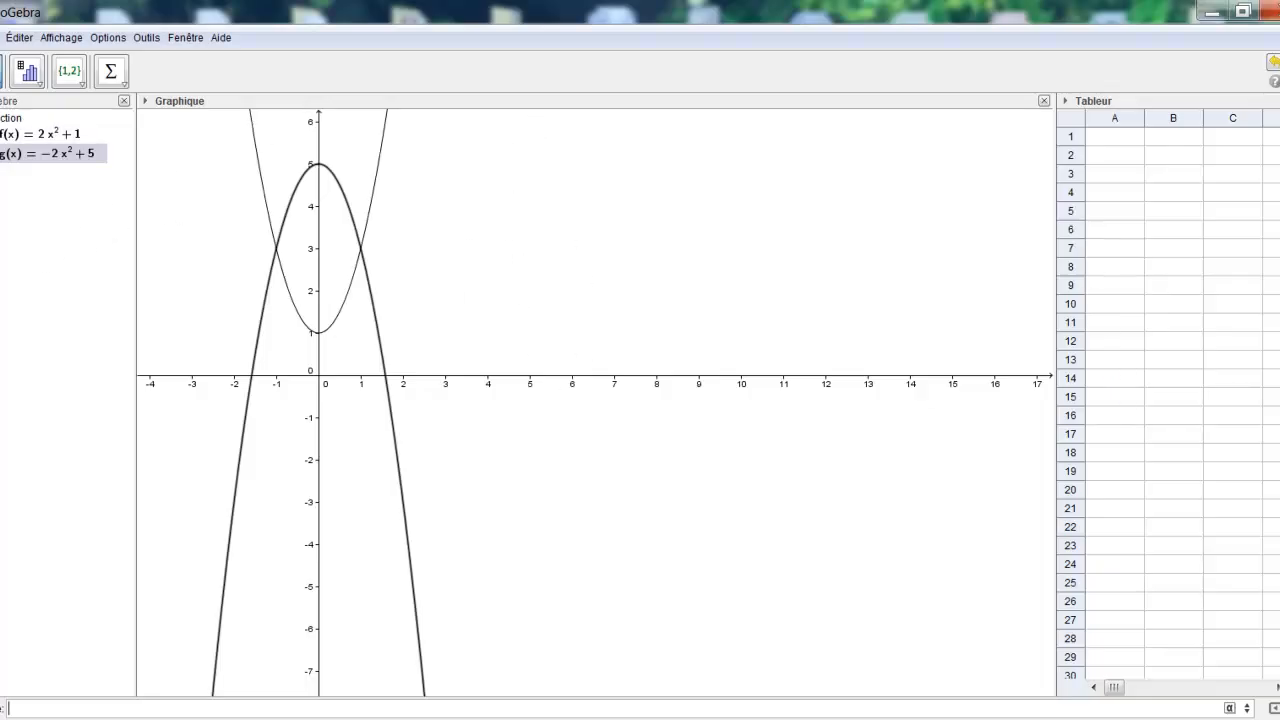
- Create a number slider a in the graphics view with minimum -3, maximum 3 and increment 0.5, and set it to -3
click(2, 101)
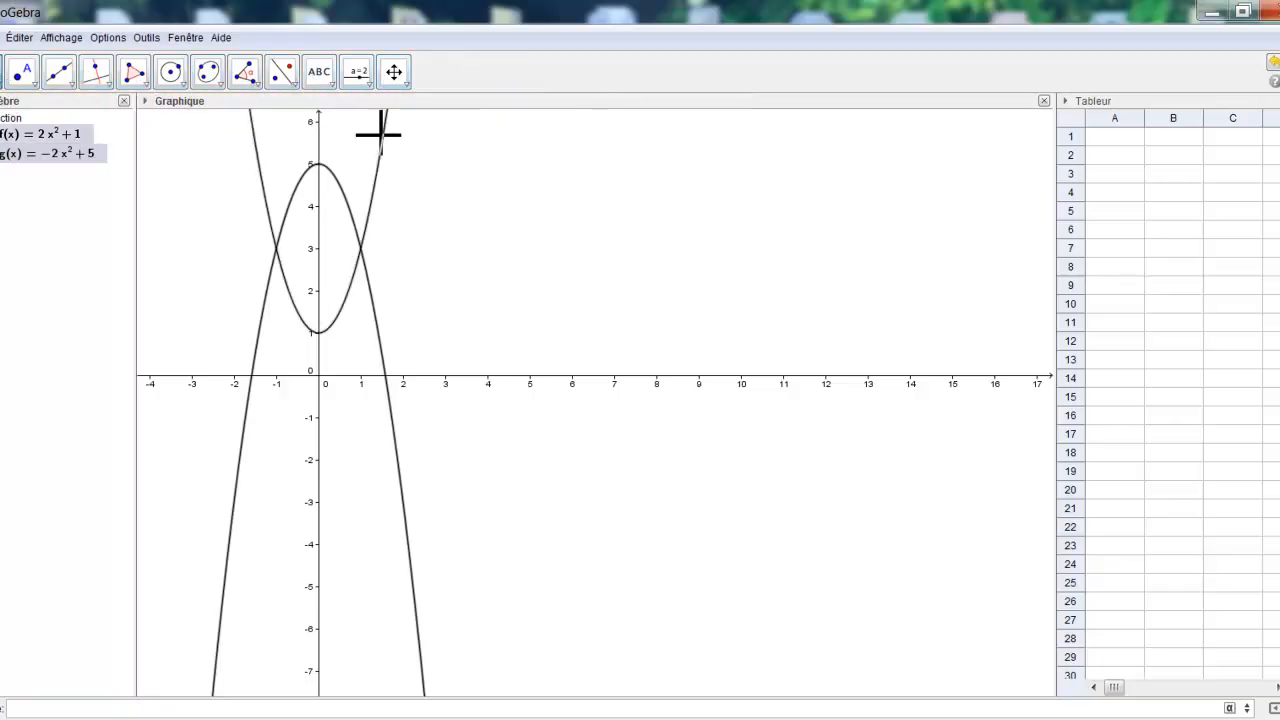
click(358, 72)
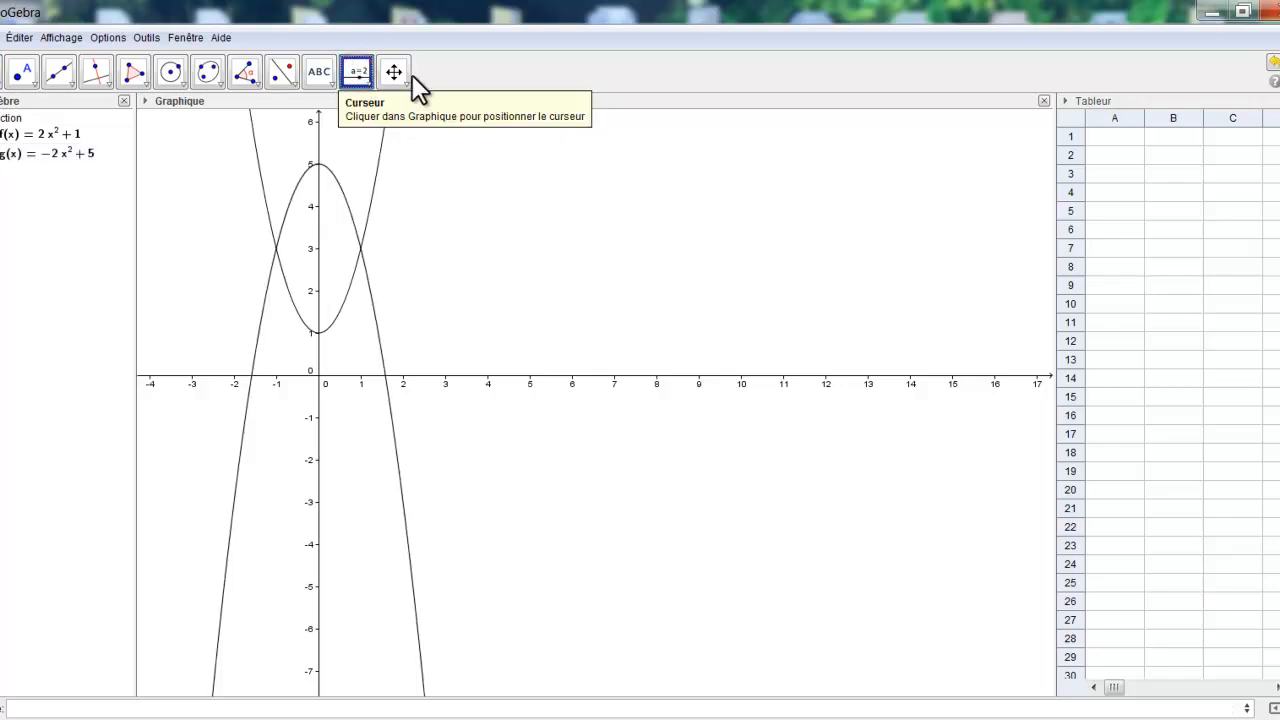
click(714, 159)
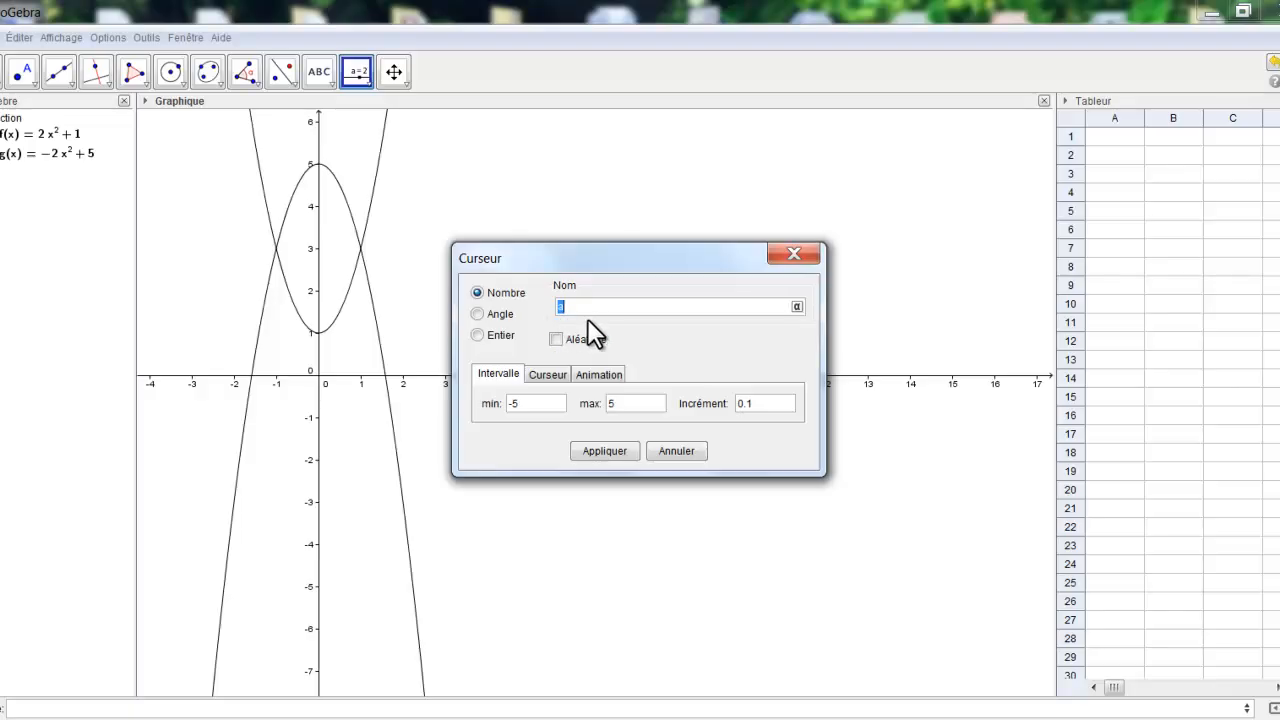
click(531, 404)
key(BackSpace)
key(BackSpace)
text(-3)
click(632, 403)
text(3)
click(762, 412)
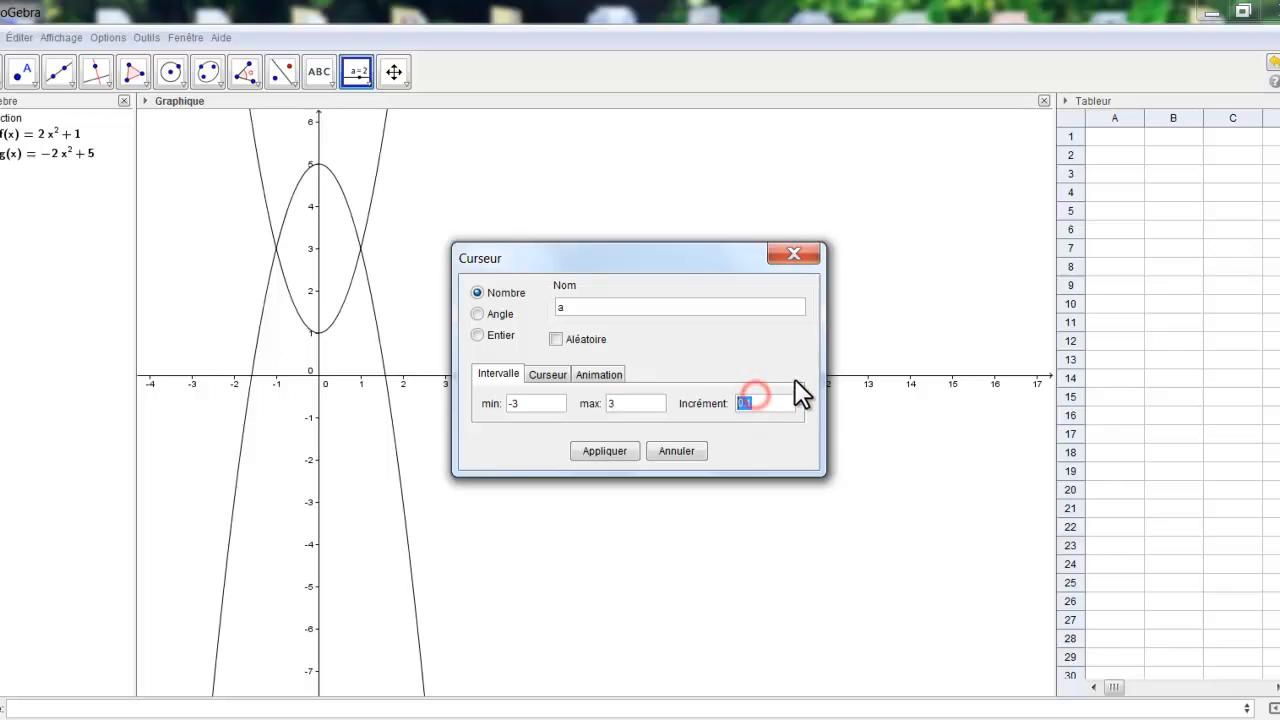
text(0.5)
click(605, 451)
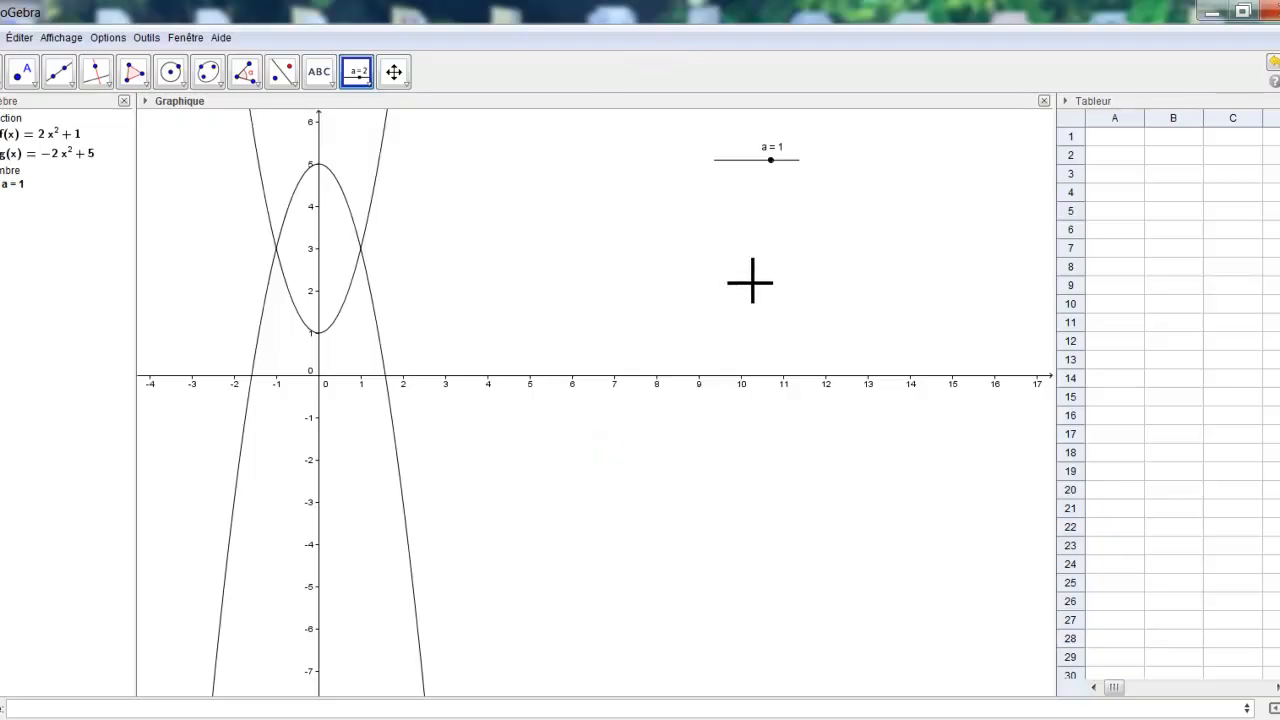
drag(770, 161, 703, 175)
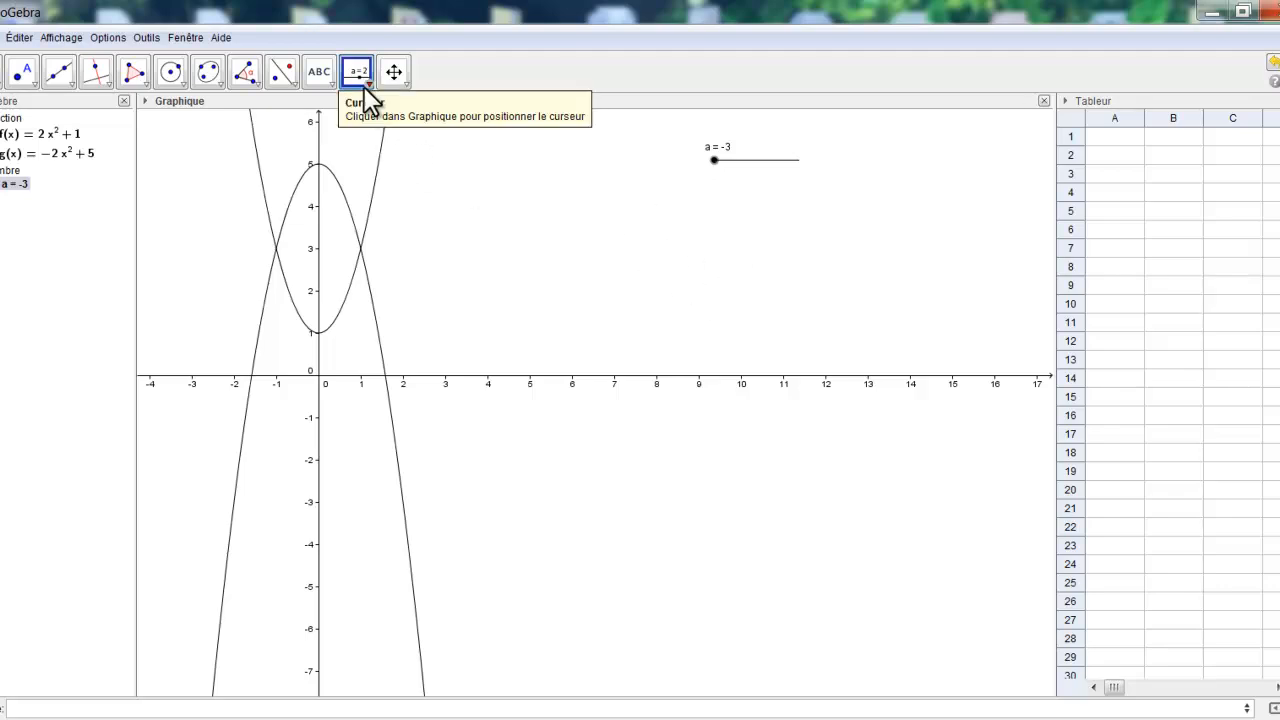
- Create a number slider b below slider a with minimum -3, maximum 3 and increment 0.5, and set it to -3
click(345, 68)
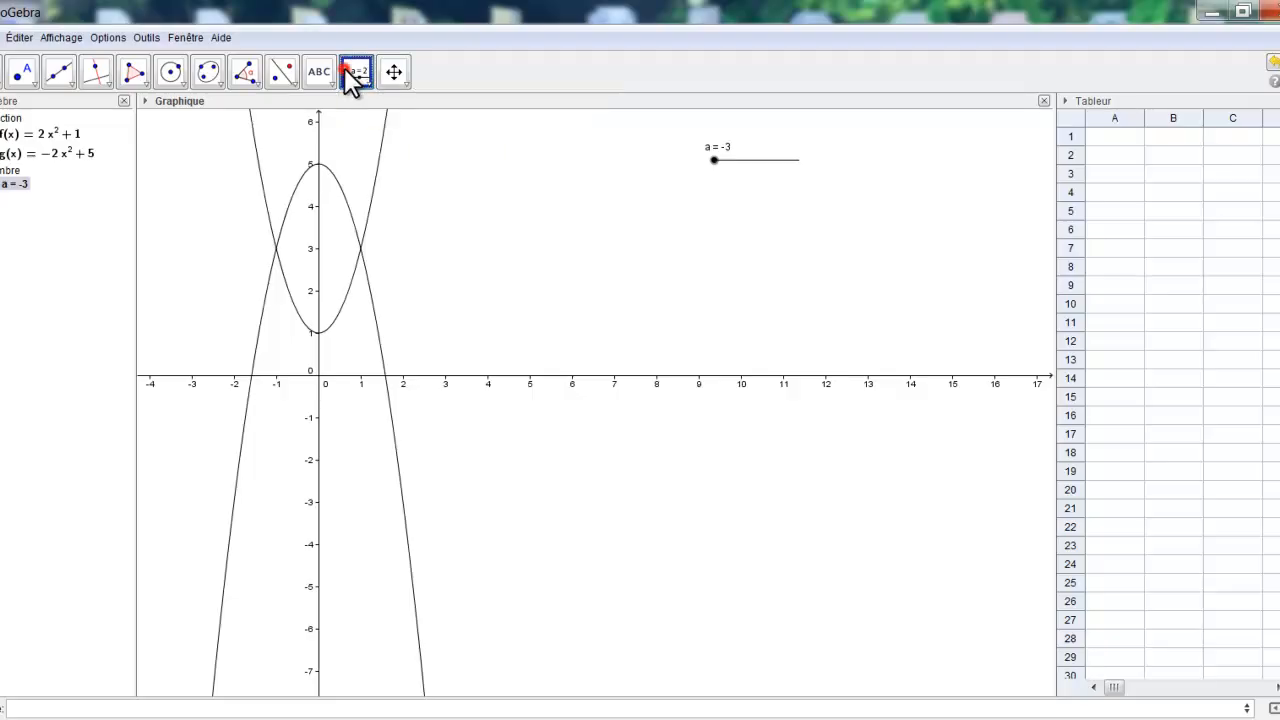
click(723, 209)
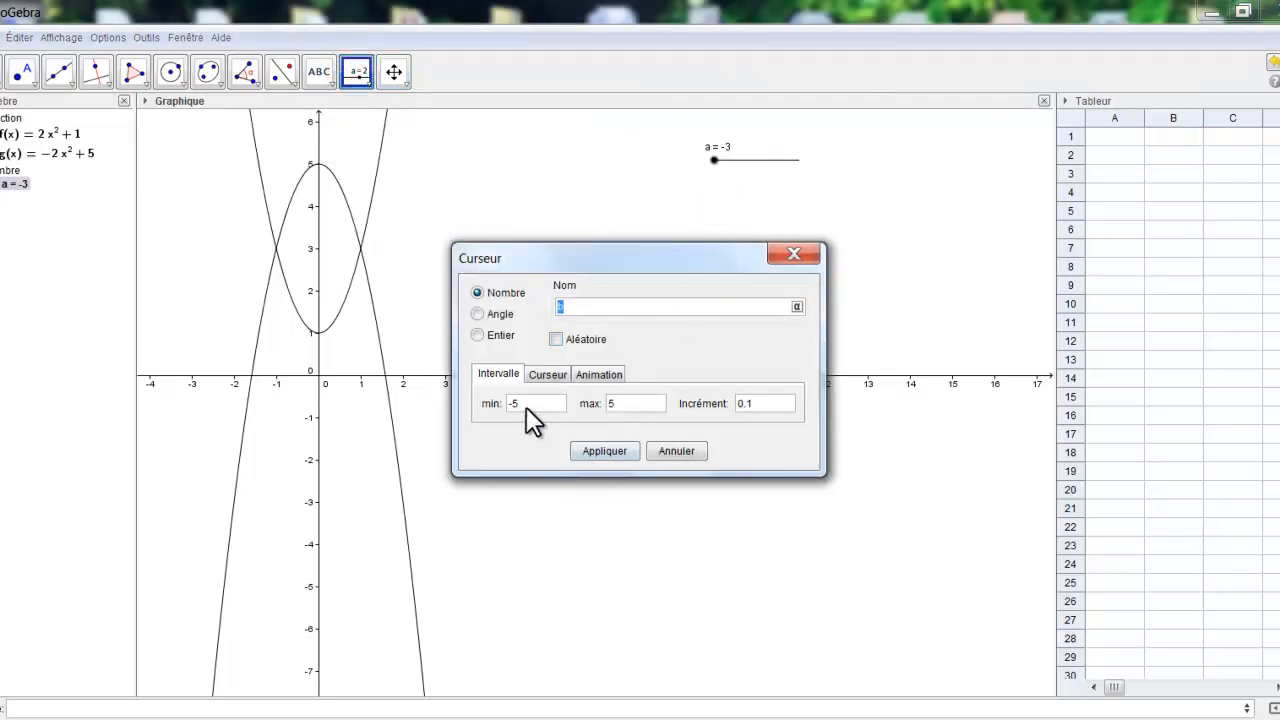
click(527, 405)
key(BackSpace)
text(3)
click(623, 410)
click(760, 403)
click(601, 449)
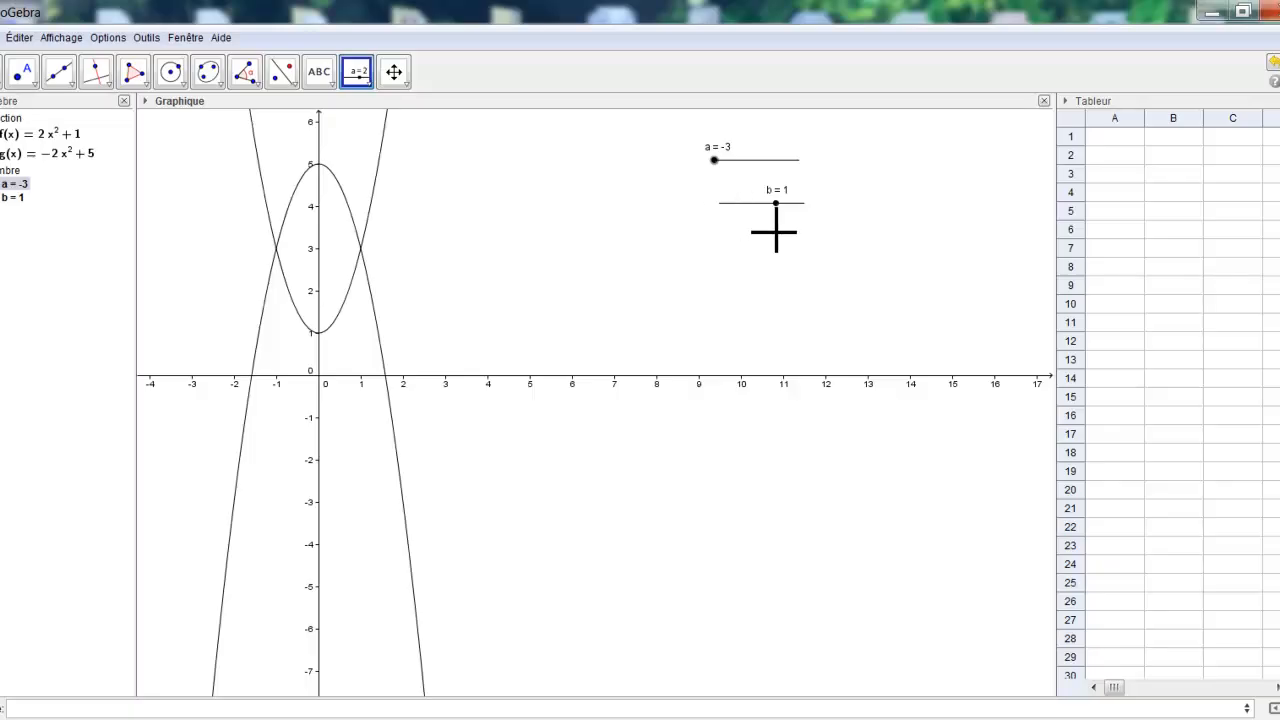
drag(775, 203, 710, 220)
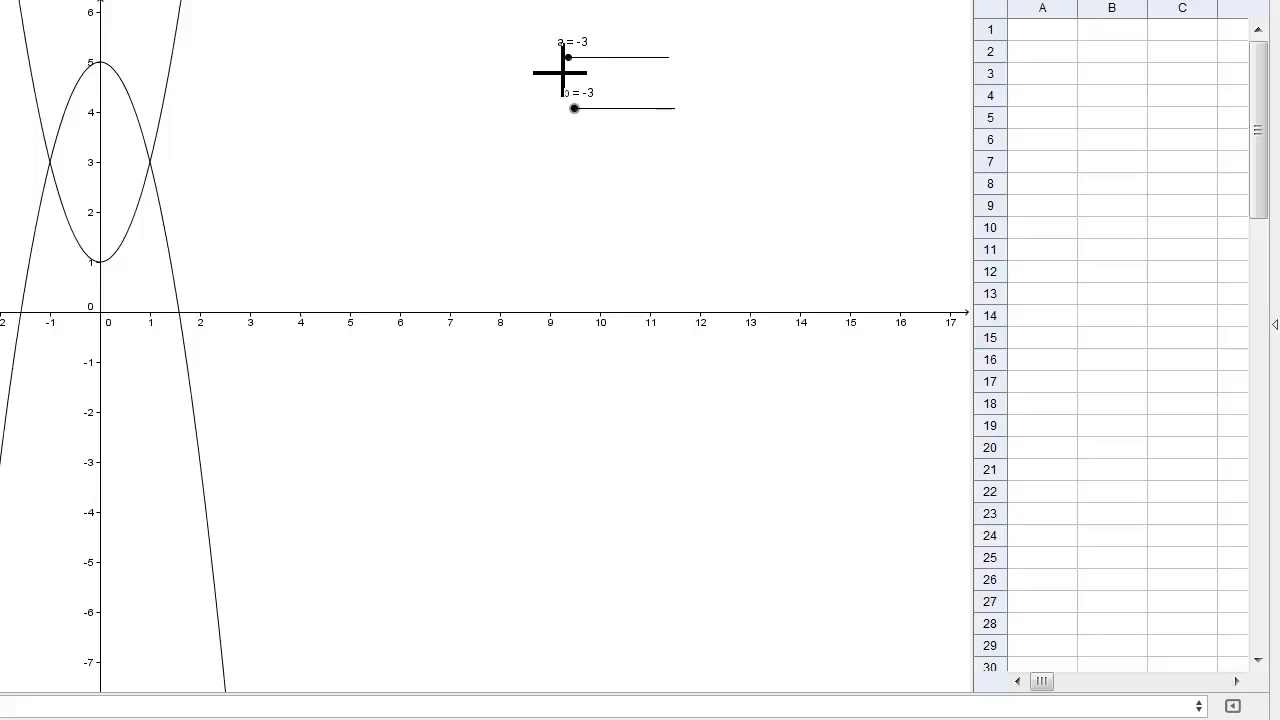
- Set slider a's animation speed to 2 and its repeat mode to "Une fois (croissant)"
right_click(566, 56)
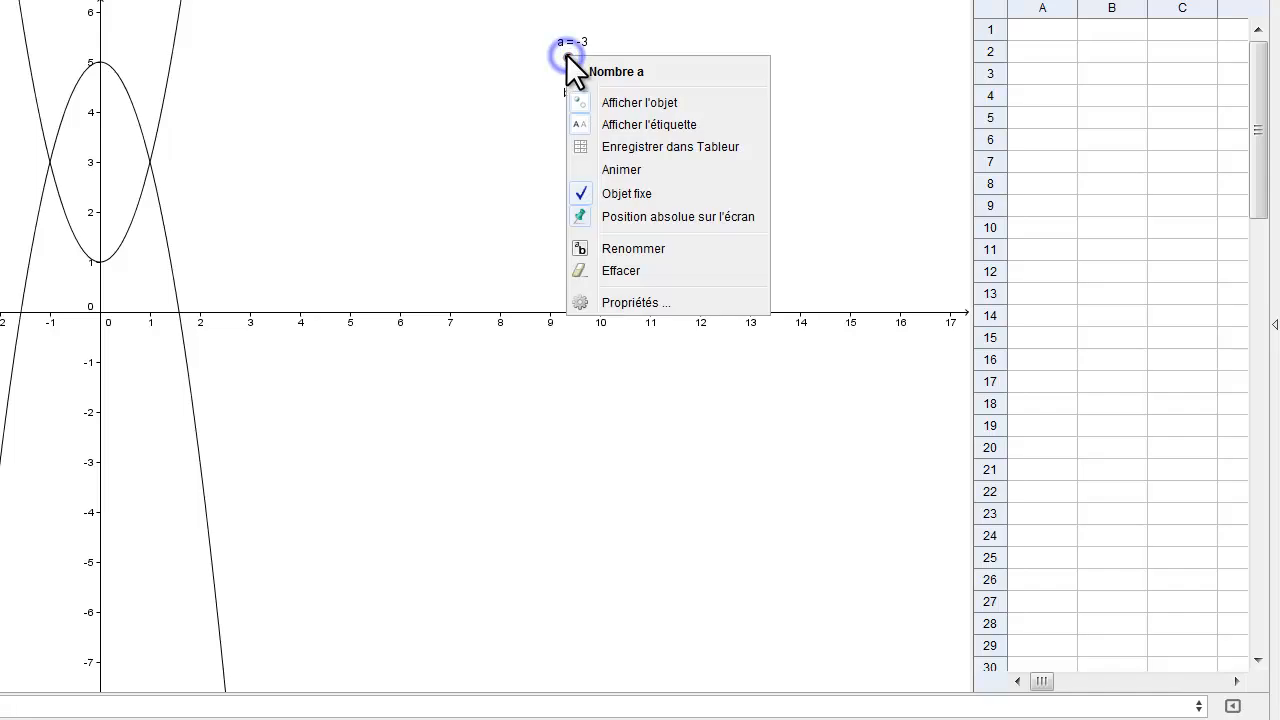
click(626, 307)
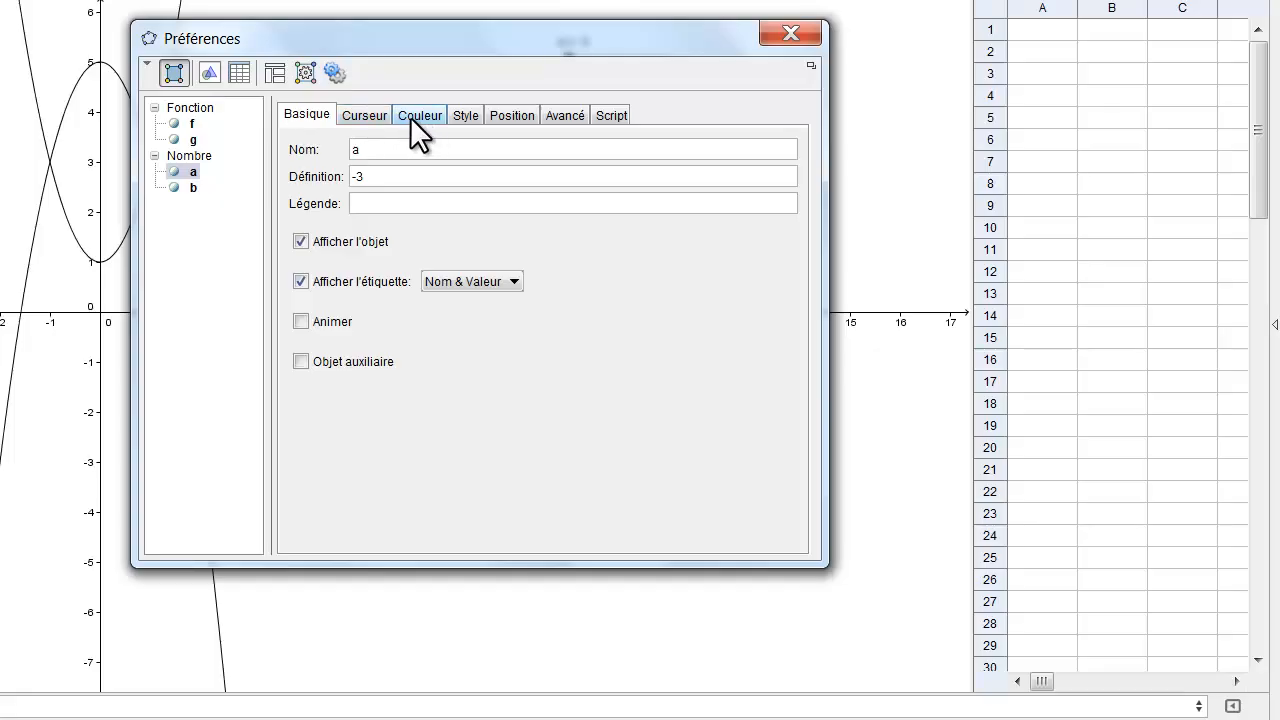
click(357, 118)
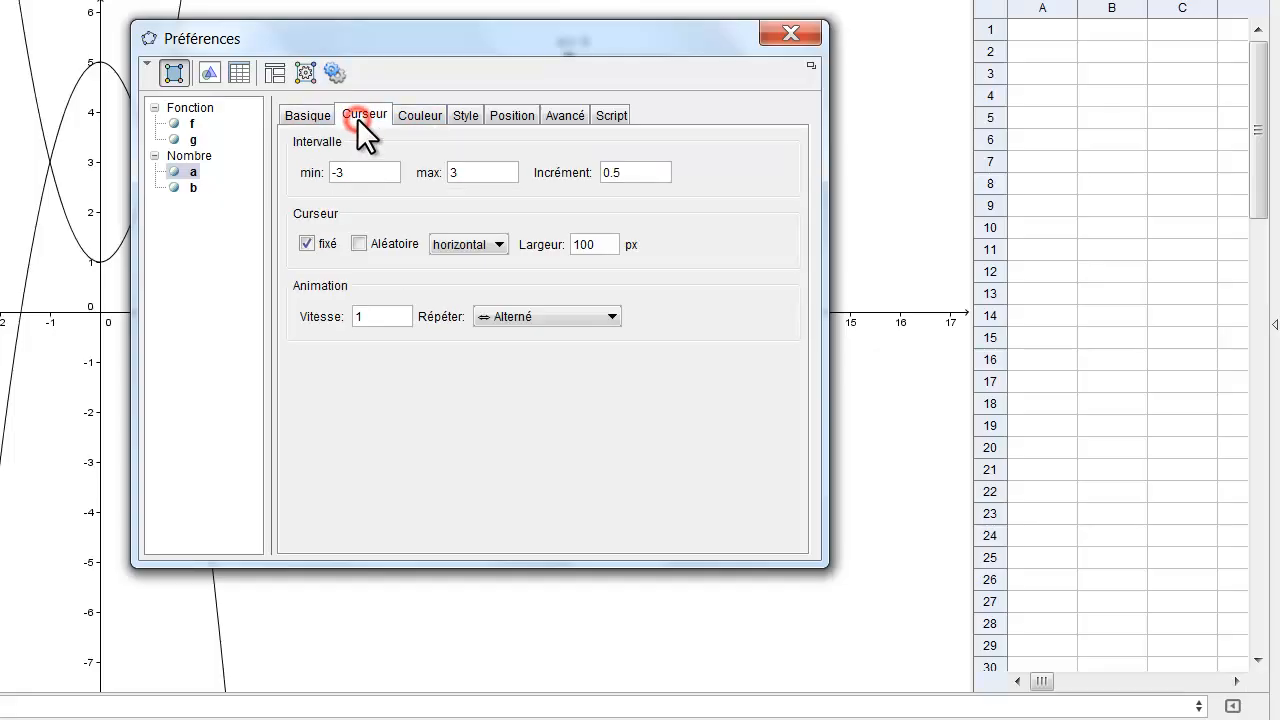
double_click(371, 316)
text(2)
click(617, 316)
click(561, 389)
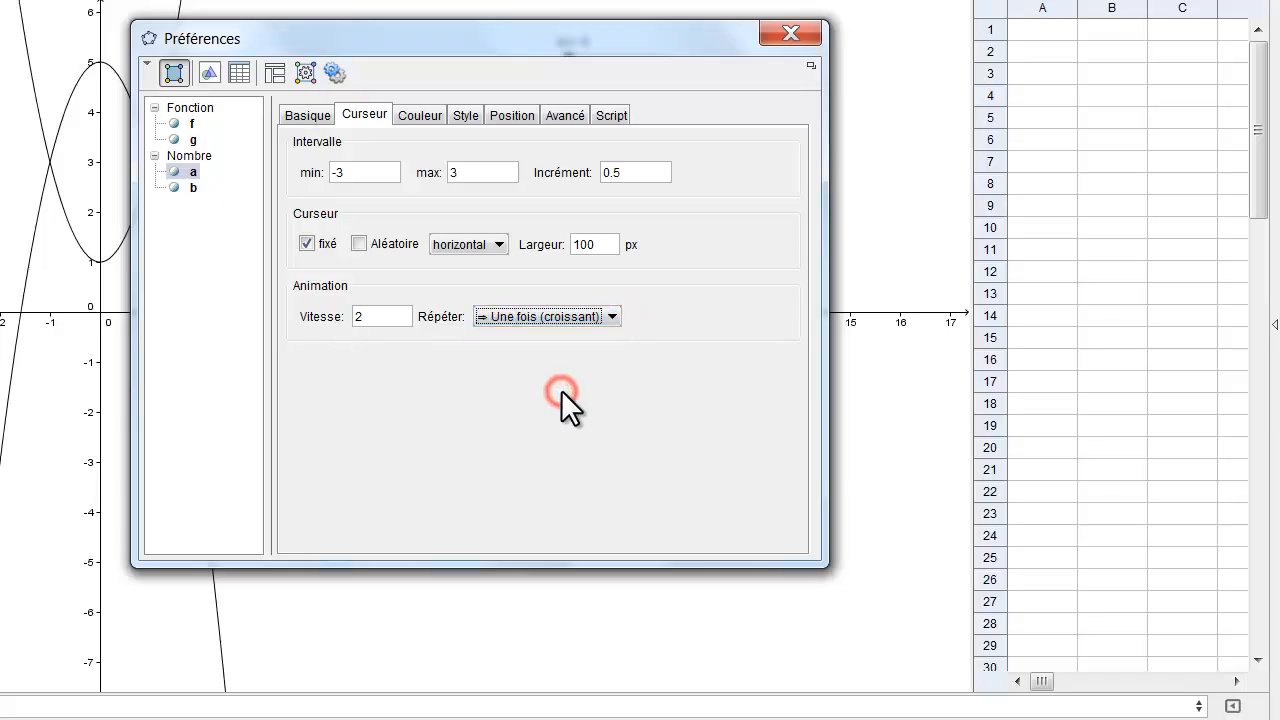
click(800, 32)
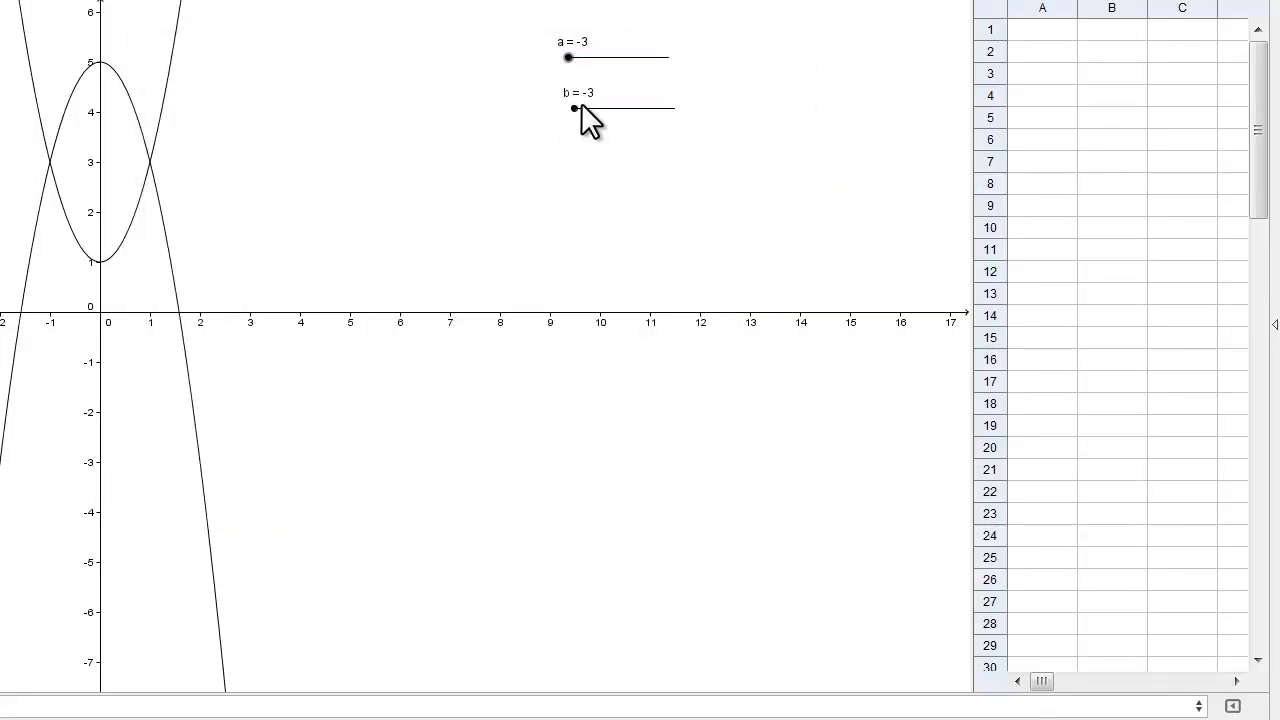
- Set slider b's animation speed to 2 and its repeat mode to "Une fois (croissant)"
right_click(575, 108)
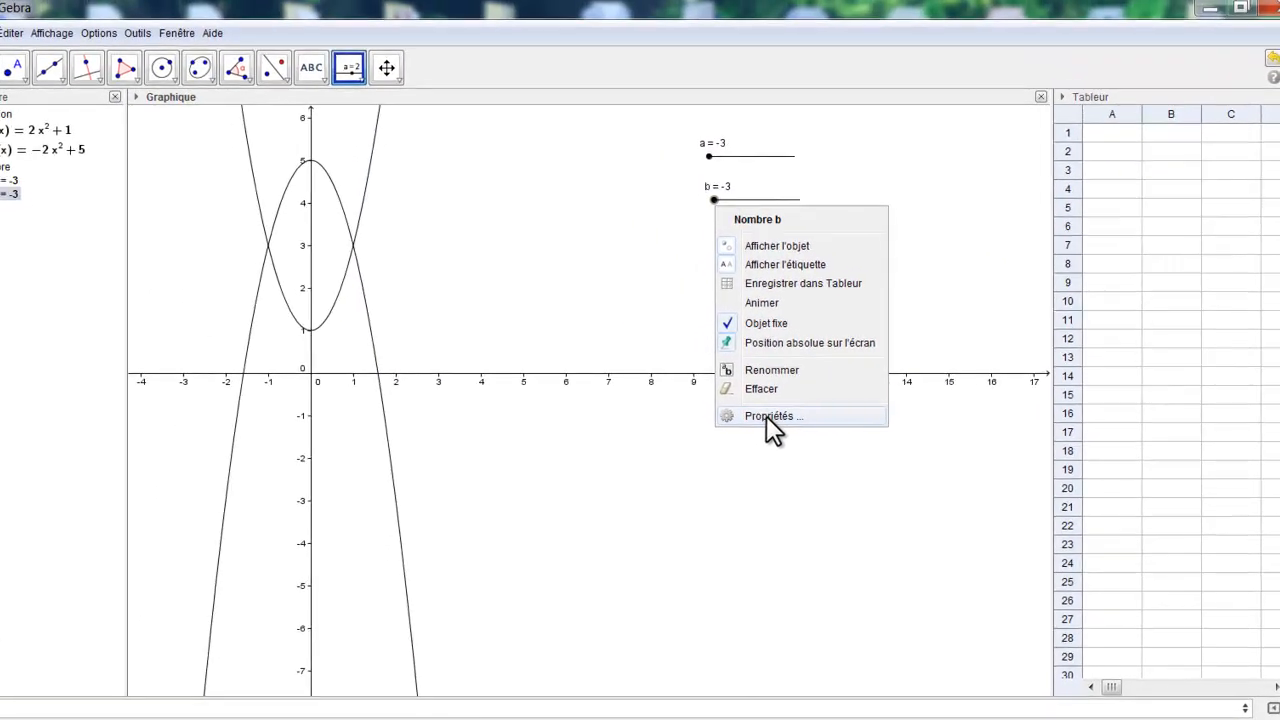
click(675, 378)
double_click(559, 383)
text(2)
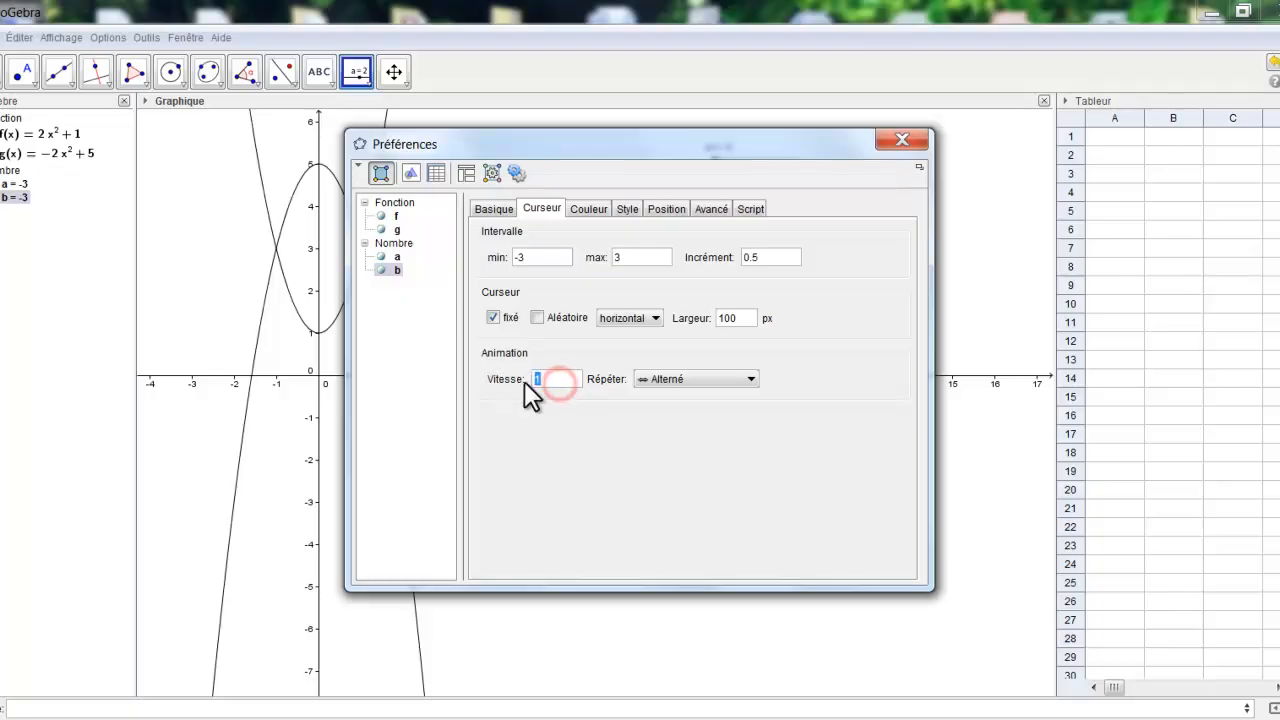
click(752, 377)
click(712, 437)
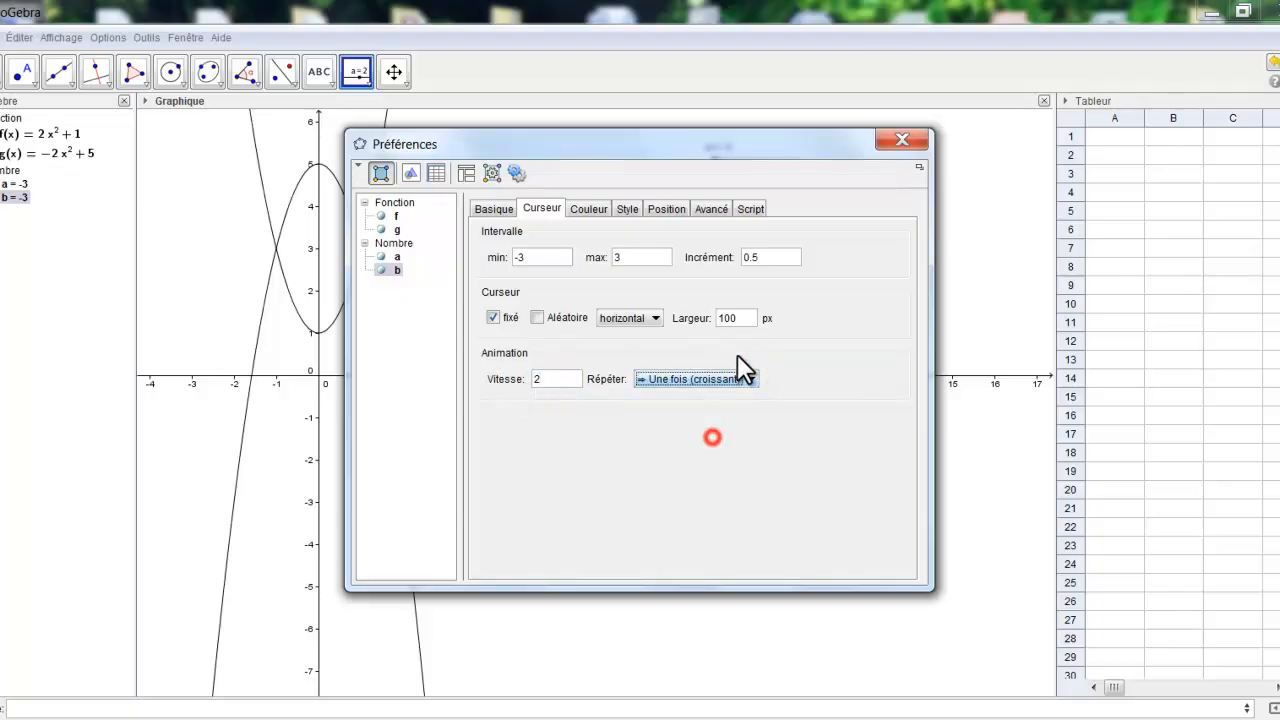
click(886, 137)
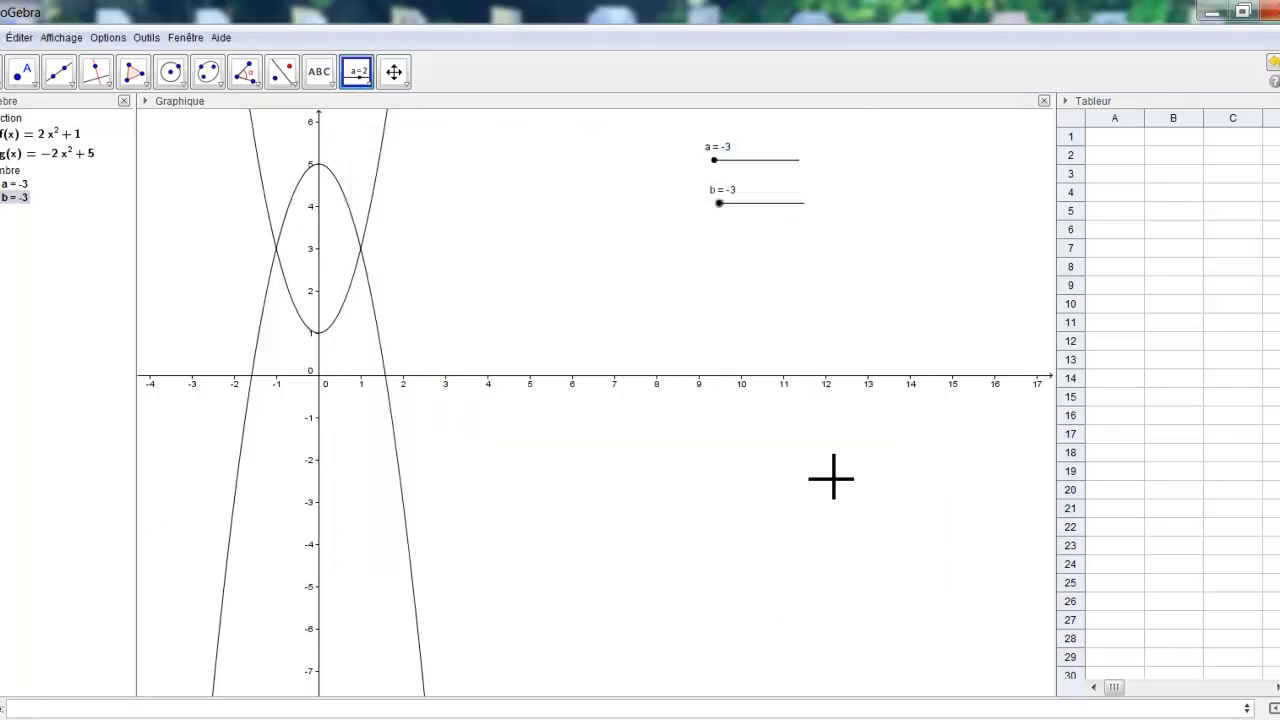
- Enter a in spreadsheet cell A1 and f(a) in cell A2
click(1118, 137)
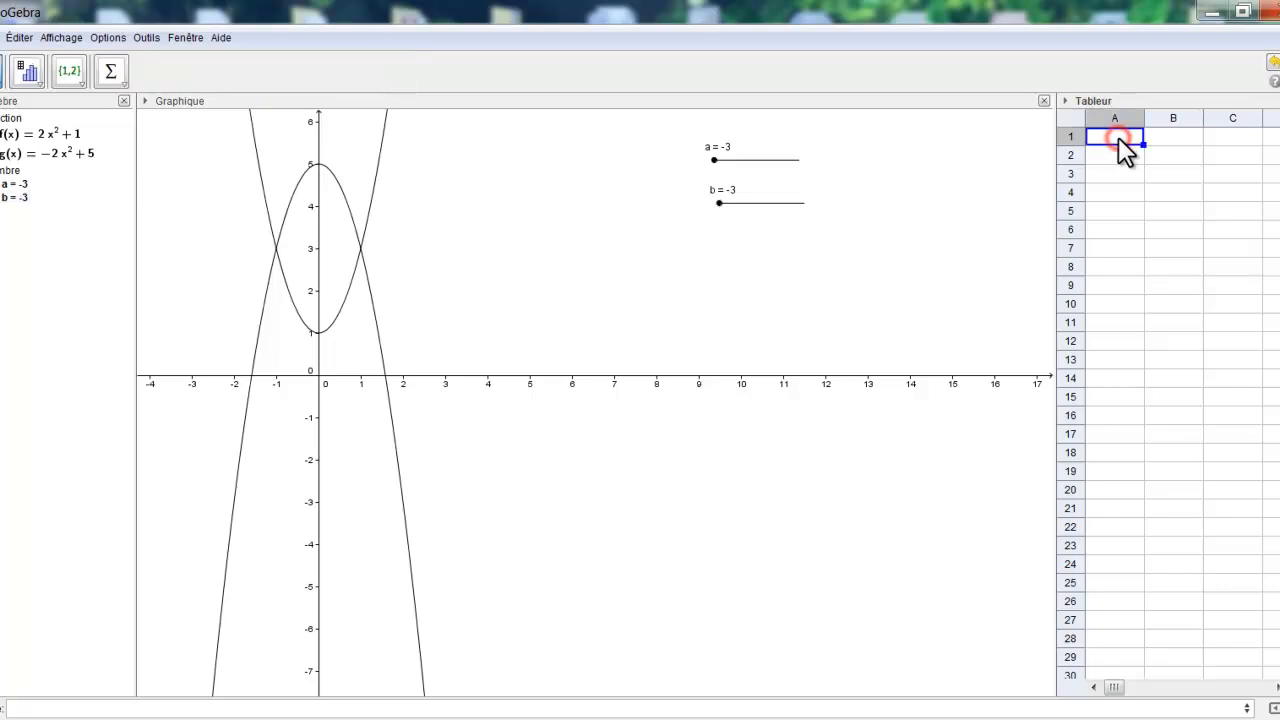
text(a)
key(Return)
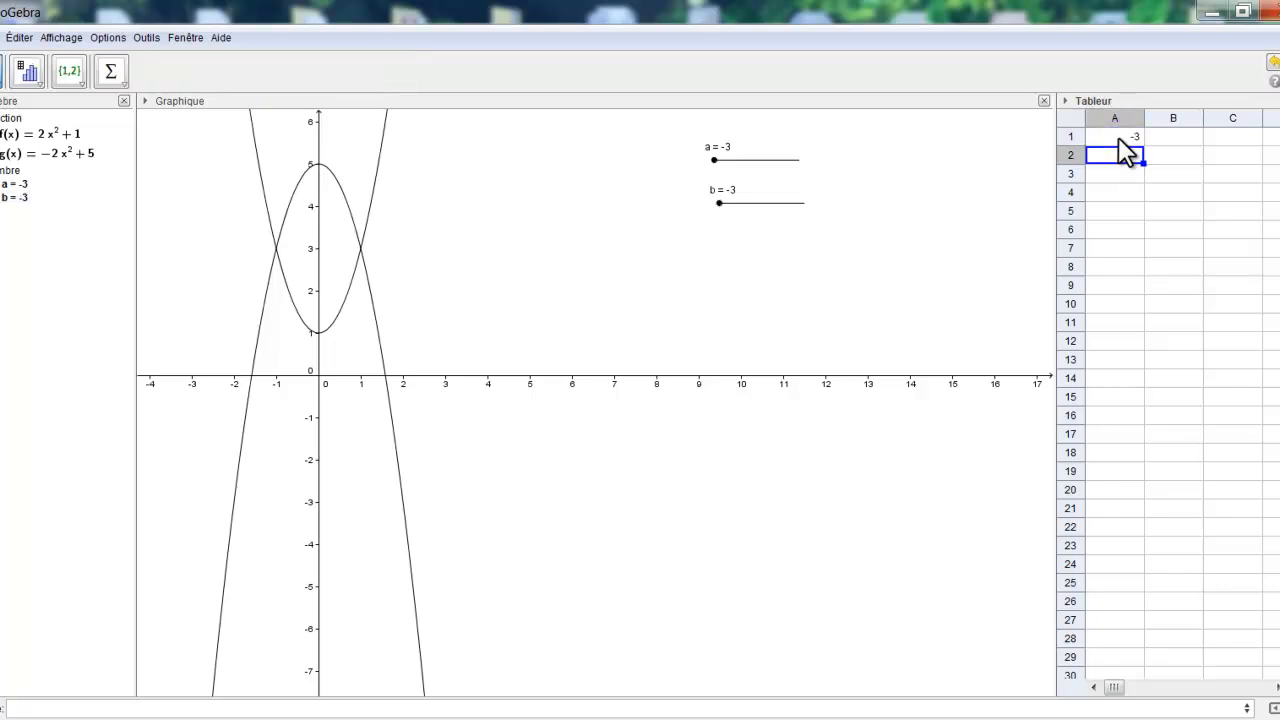
text(f(a)
key(Return)
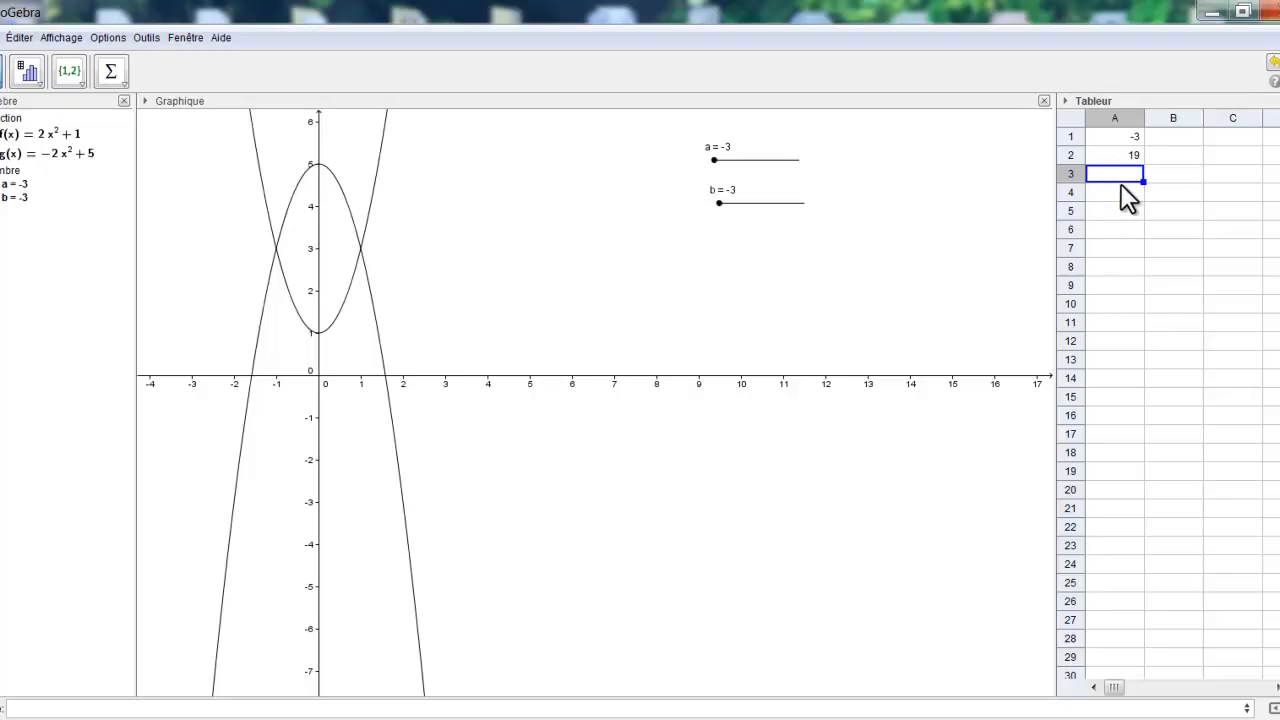
- Enter b in spreadsheet cell A3 and g(b) in cell A4
text(b)
key(Return)
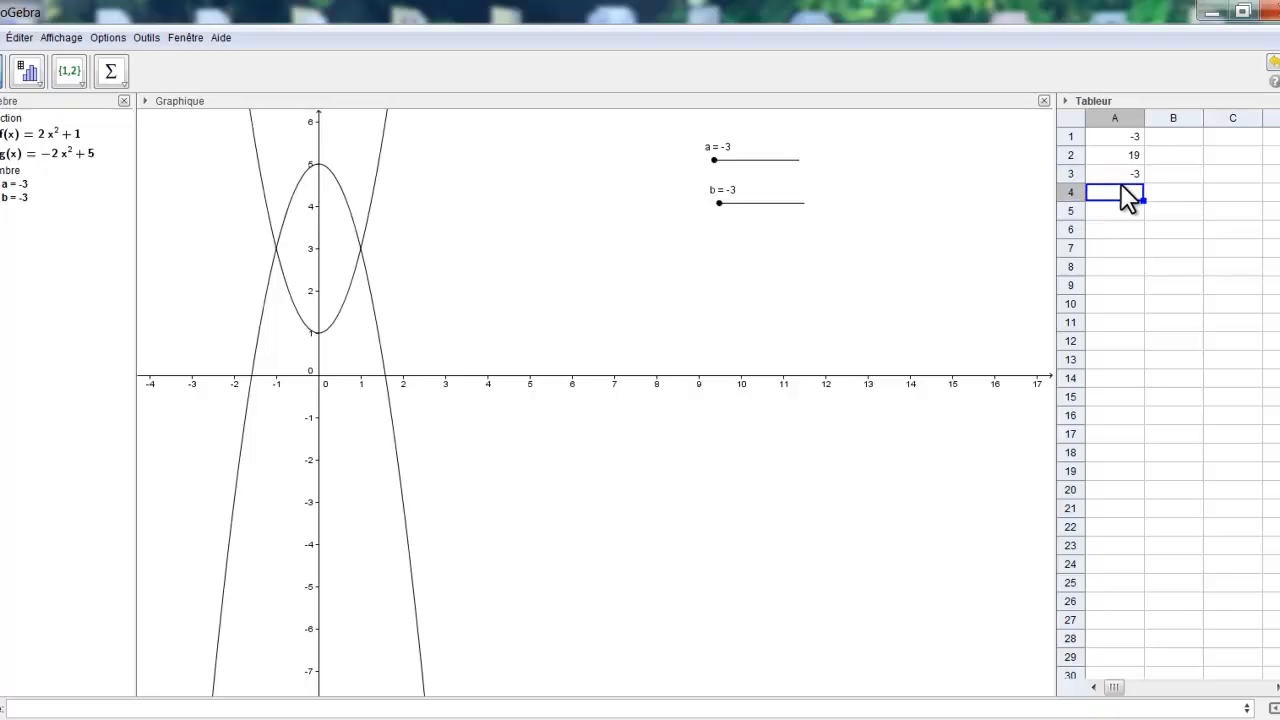
text(g(b)
key(Return)
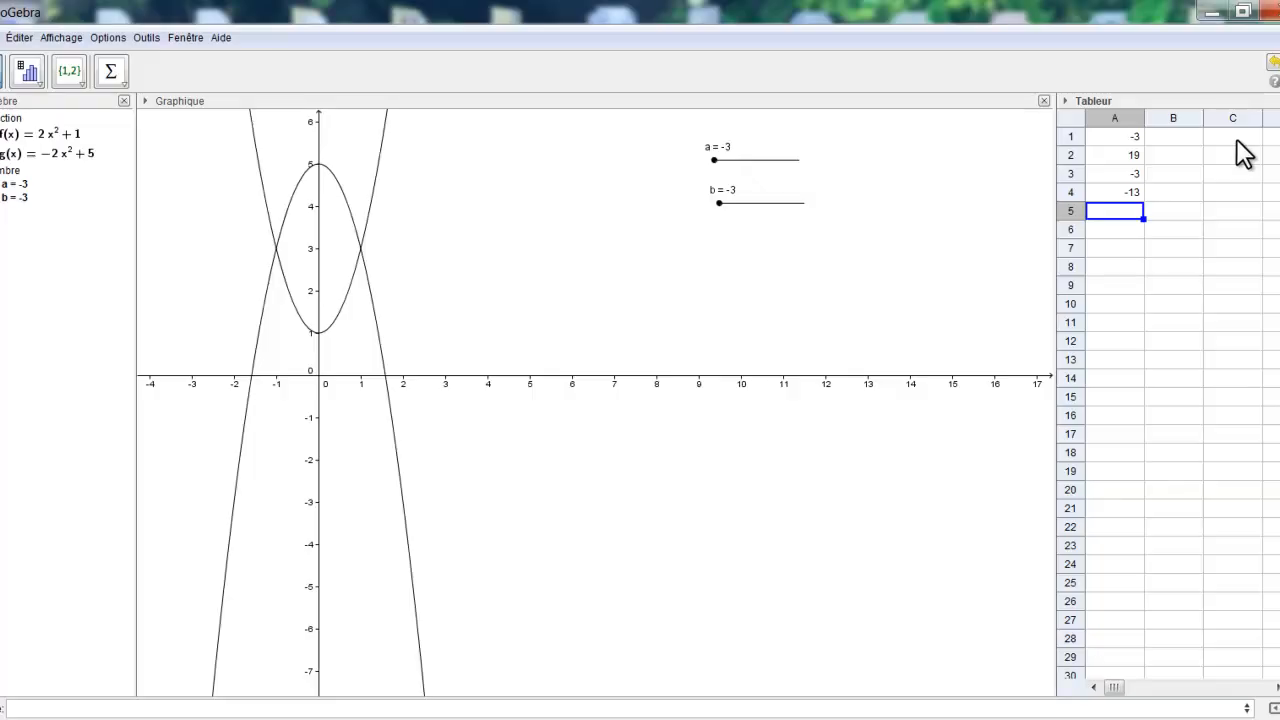
- Create a list of points from spreadsheet cells A1:A2
drag(1100, 131, 1109, 157)
right_click(1109, 157)
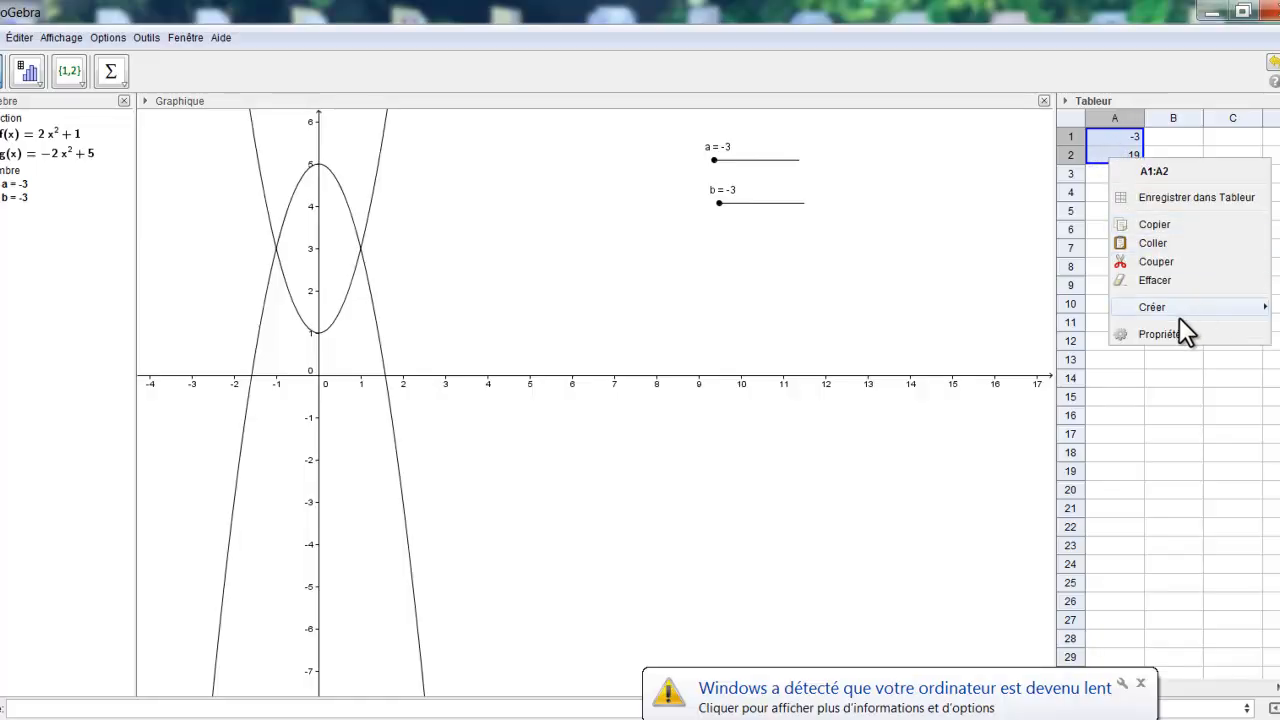
mouse_move(1164, 308)
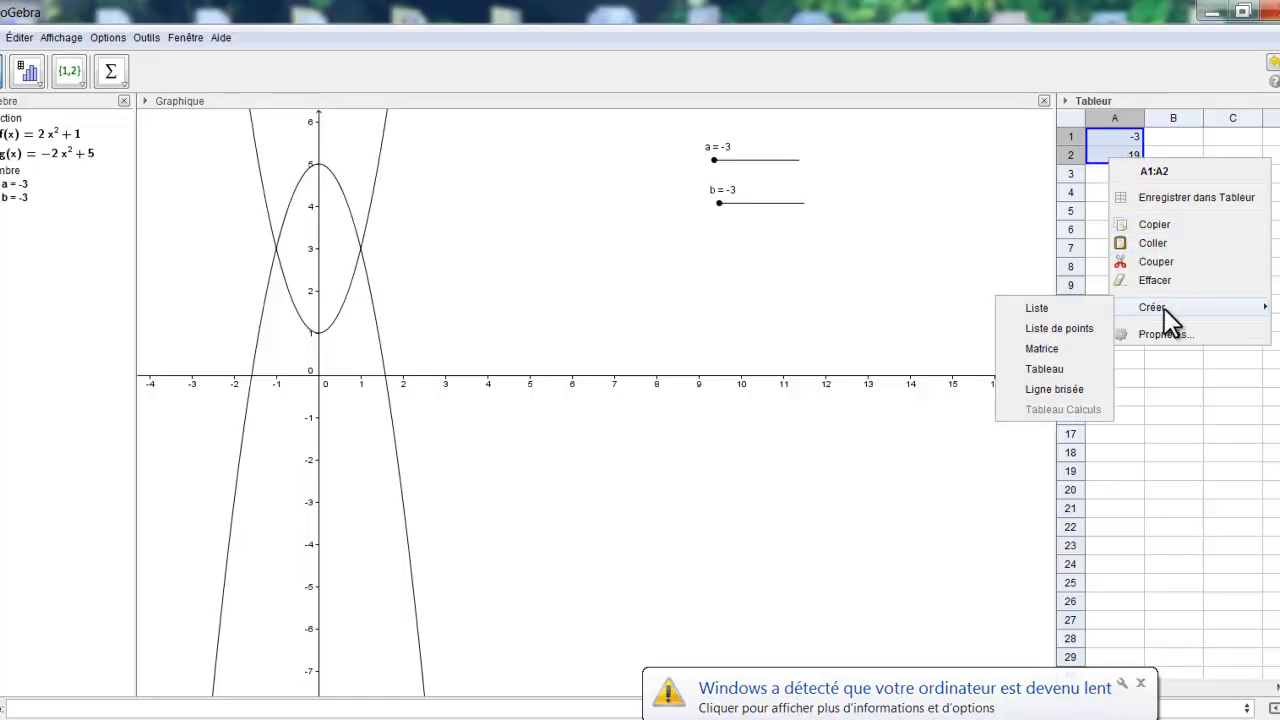
click(1075, 329)
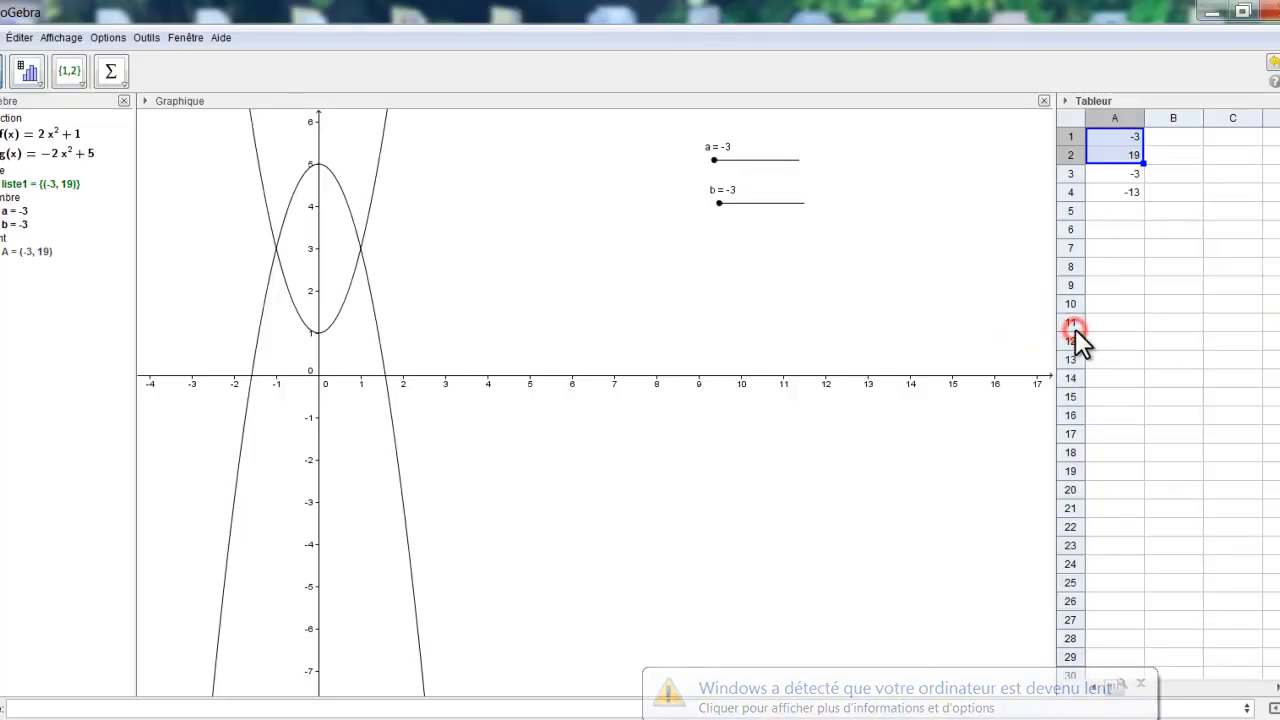
- Set up recording of the values of cells A1:A2 to the spreadsheet, keeping the default recording options
right_click(1111, 143)
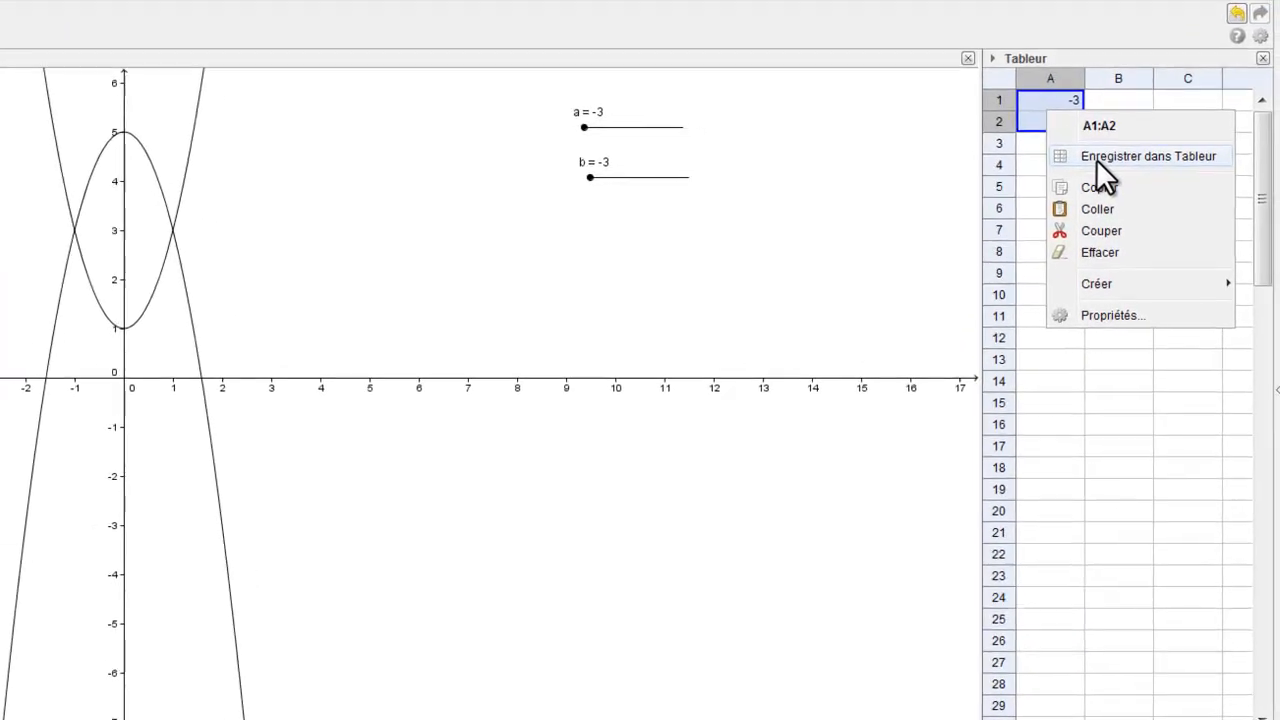
click(1094, 158)
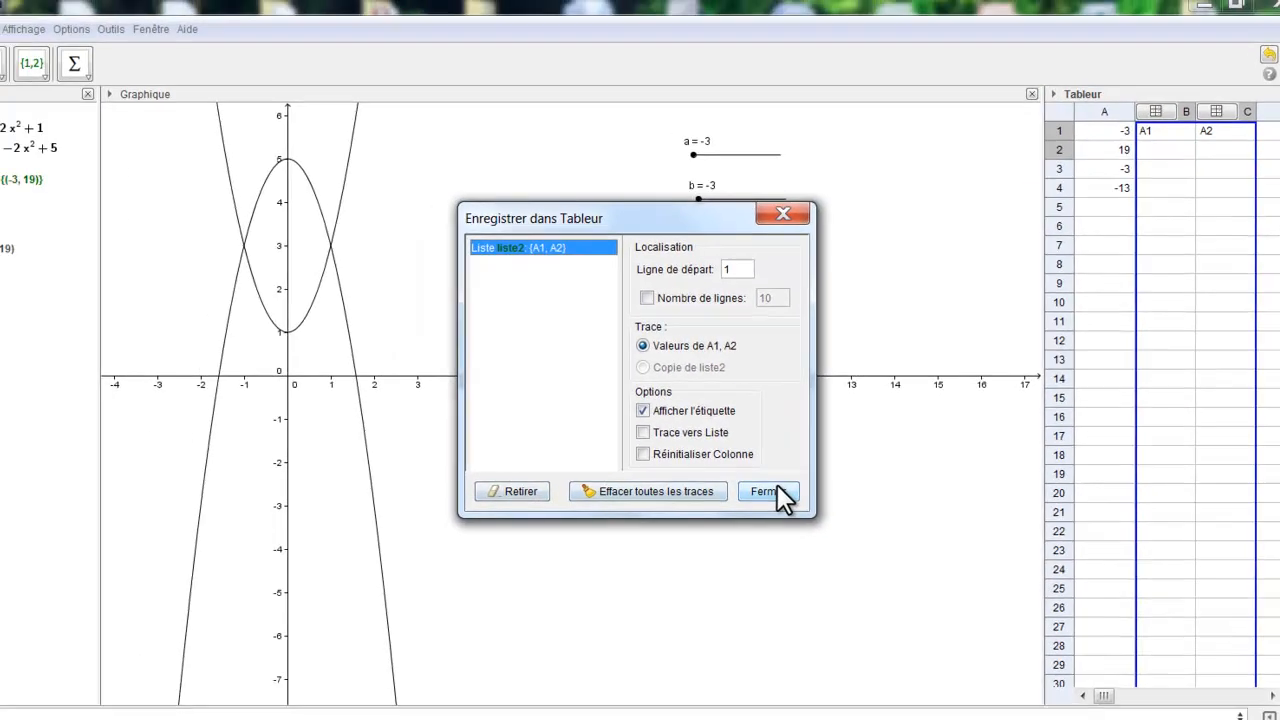
click(655, 511)
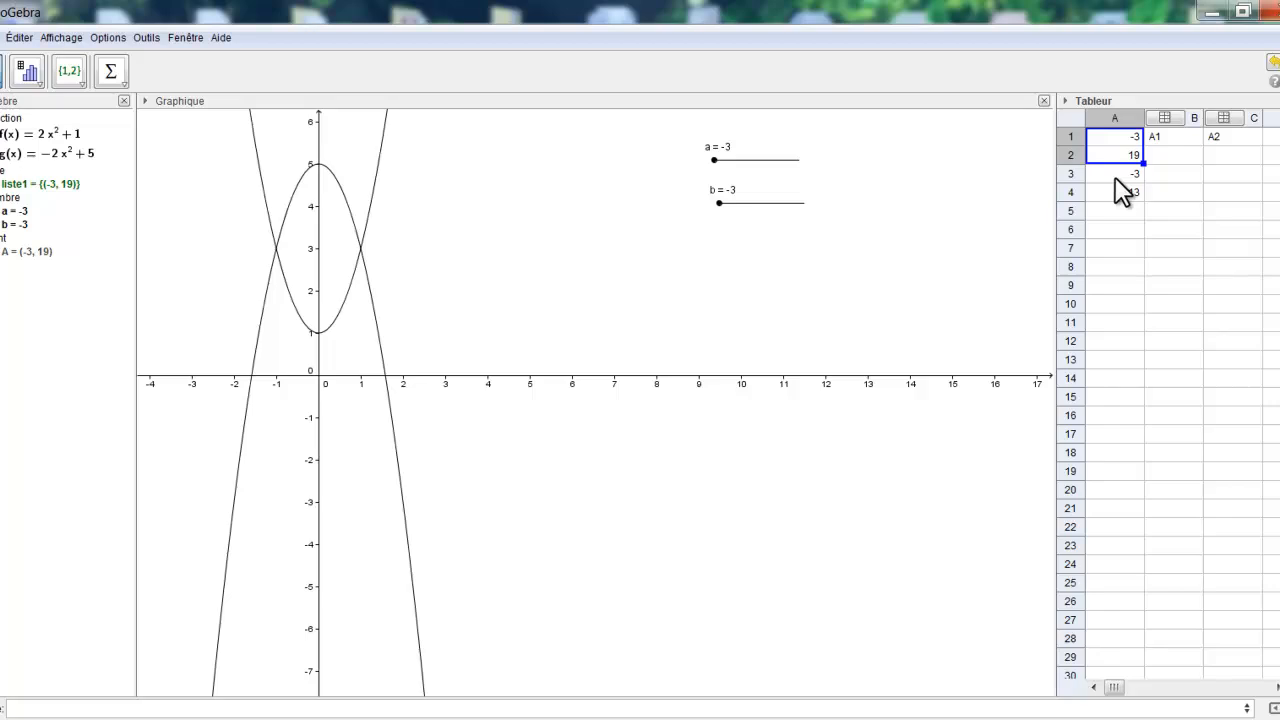
- Create a list of points from spreadsheet cells A3:A4
drag(1113, 173, 1113, 190)
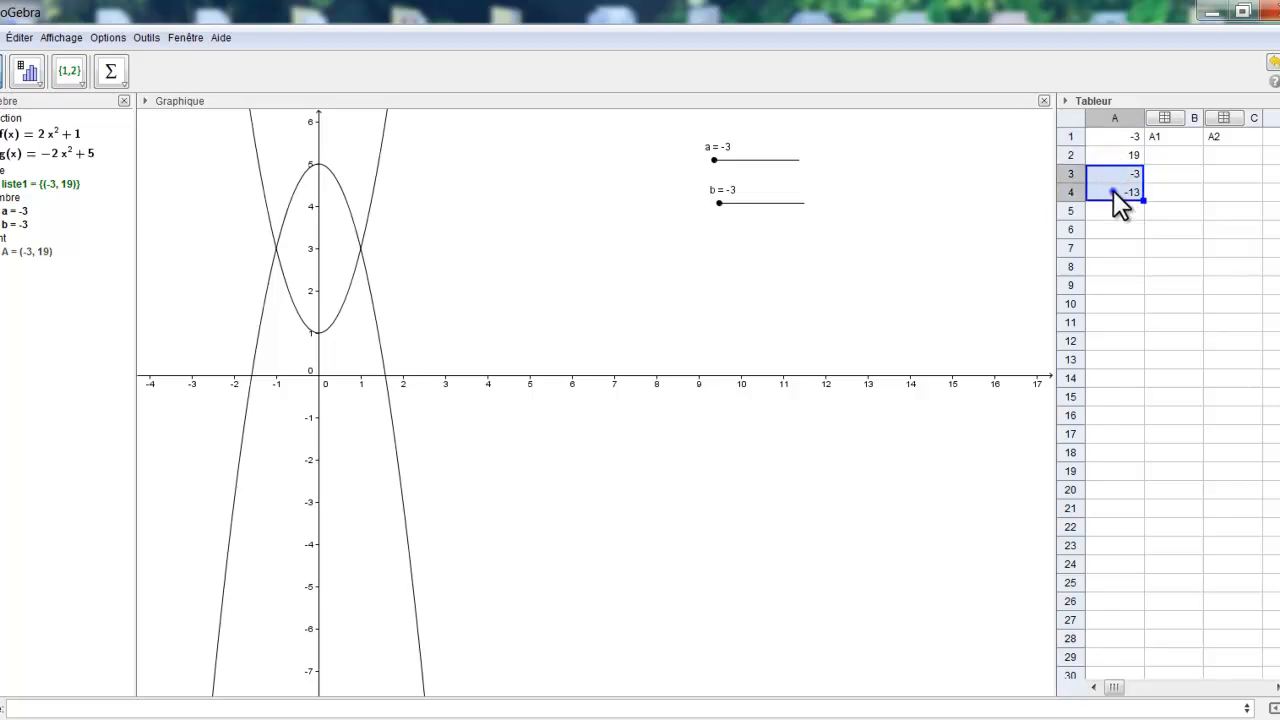
right_click(1113, 190)
mouse_move(1176, 341)
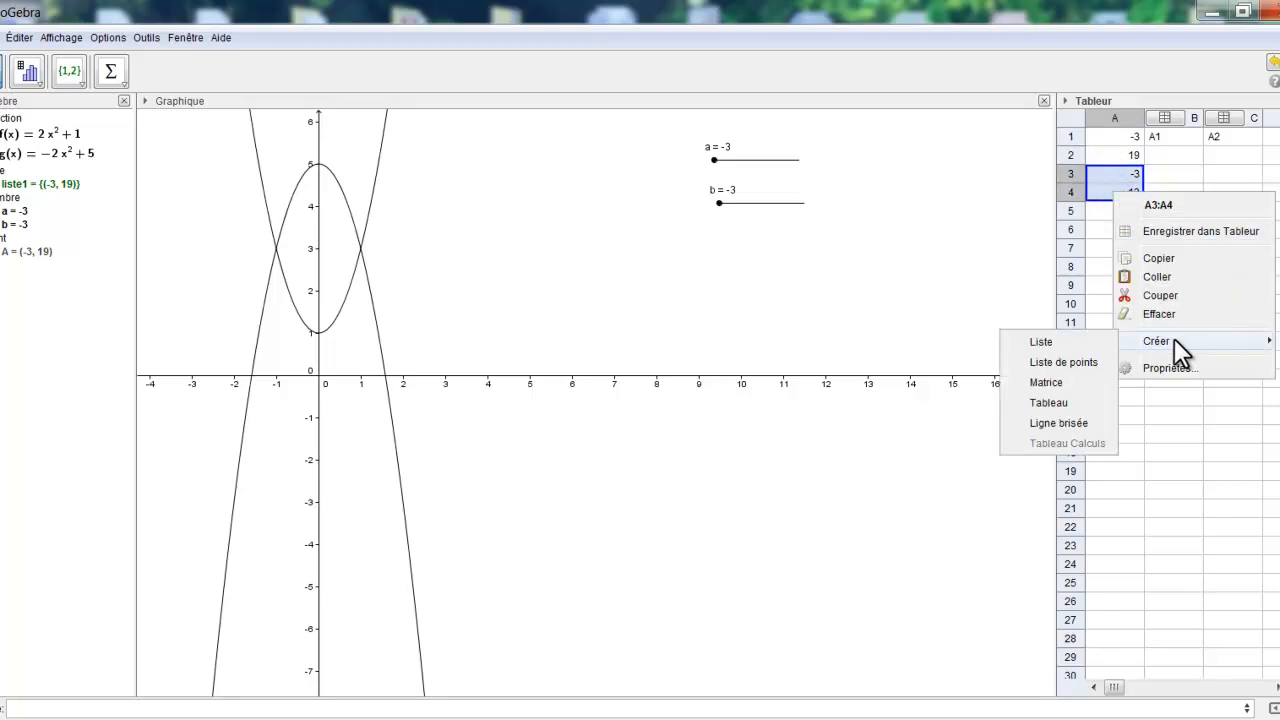
click(1051, 360)
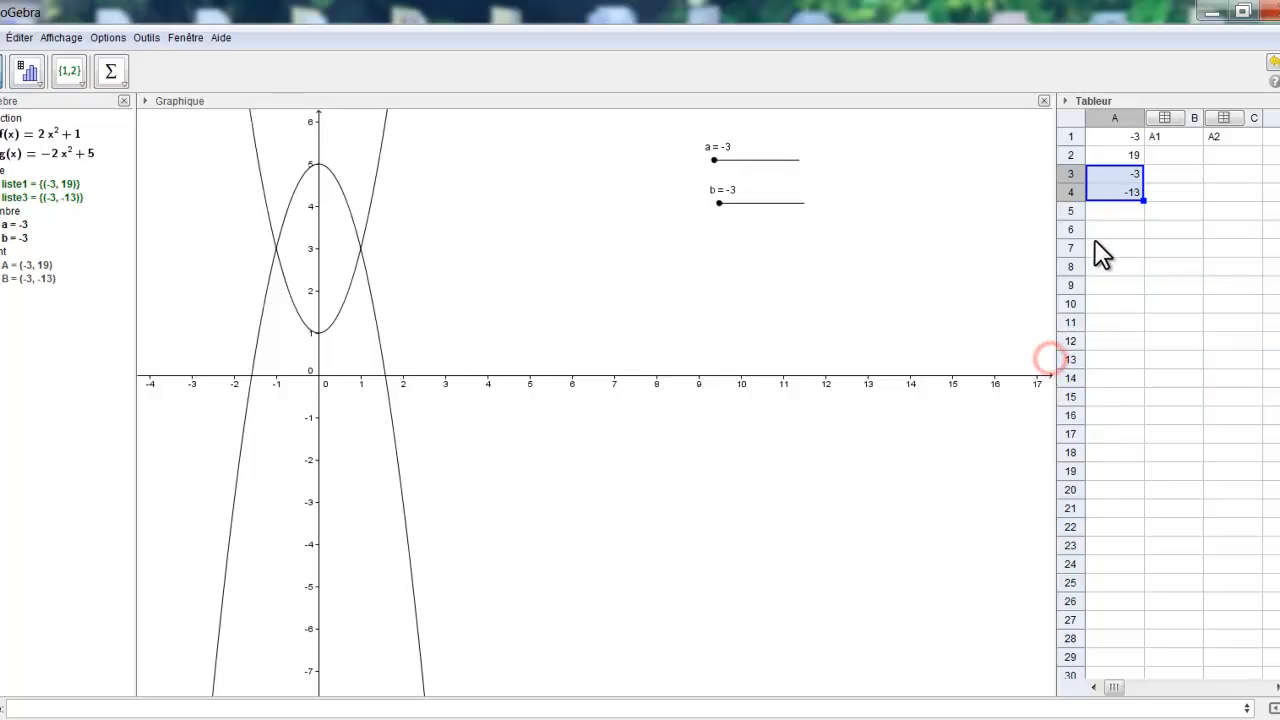
- Set up recording of the values of cells A3:A4 to the spreadsheet, keeping the default recording options
right_click(1119, 189)
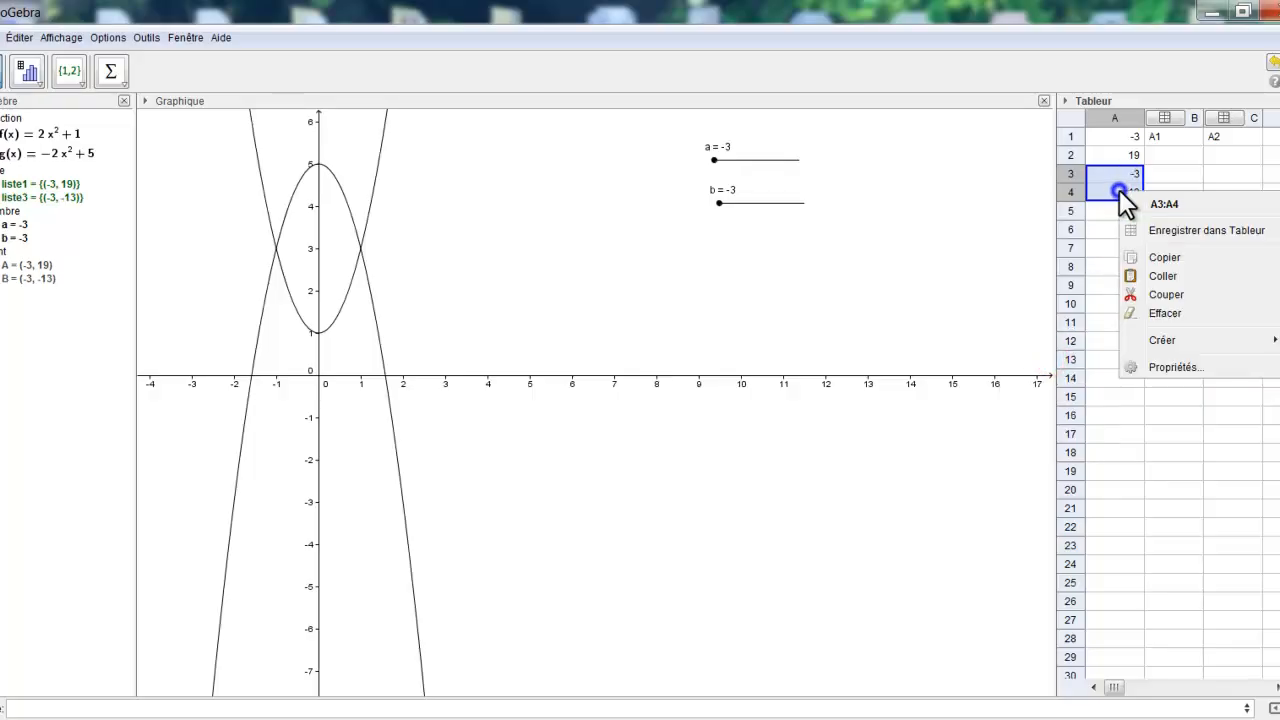
click(1182, 228)
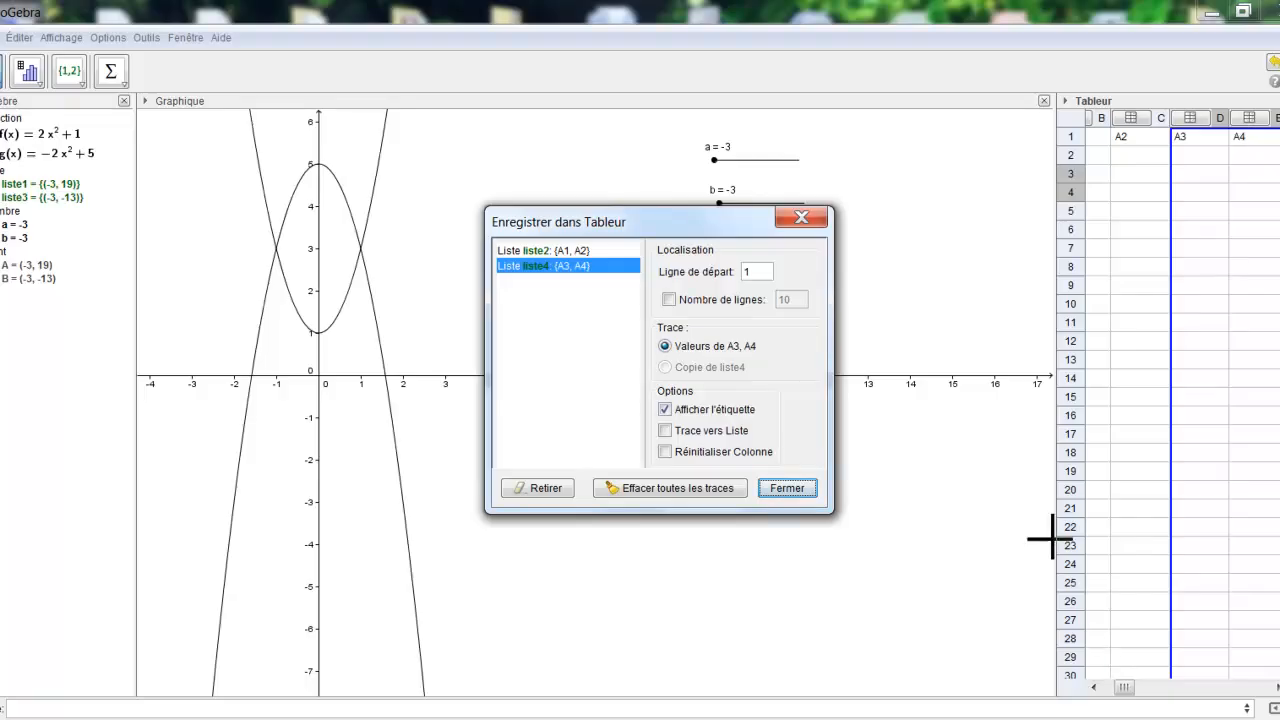
click(795, 488)
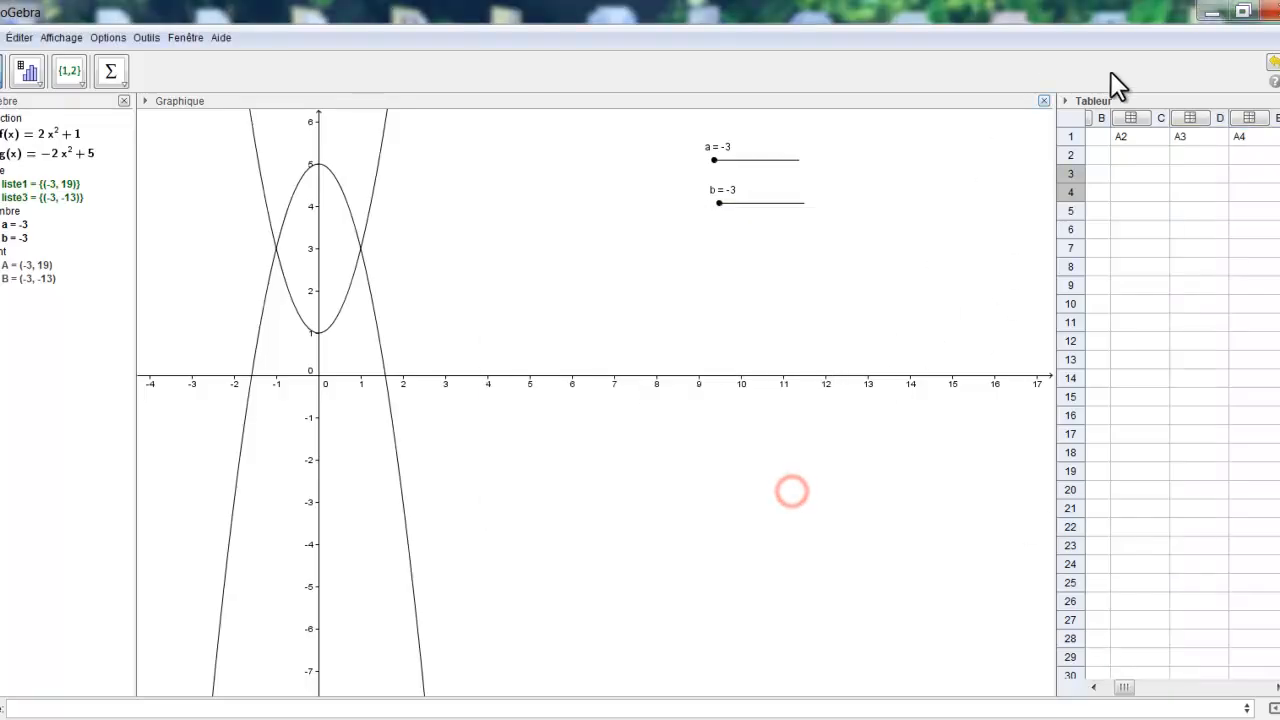
- Widen the spreadsheet view and animate slider a, followed by slider b, to record their values in columns B to E
drag(1052, 94, 943, 106)
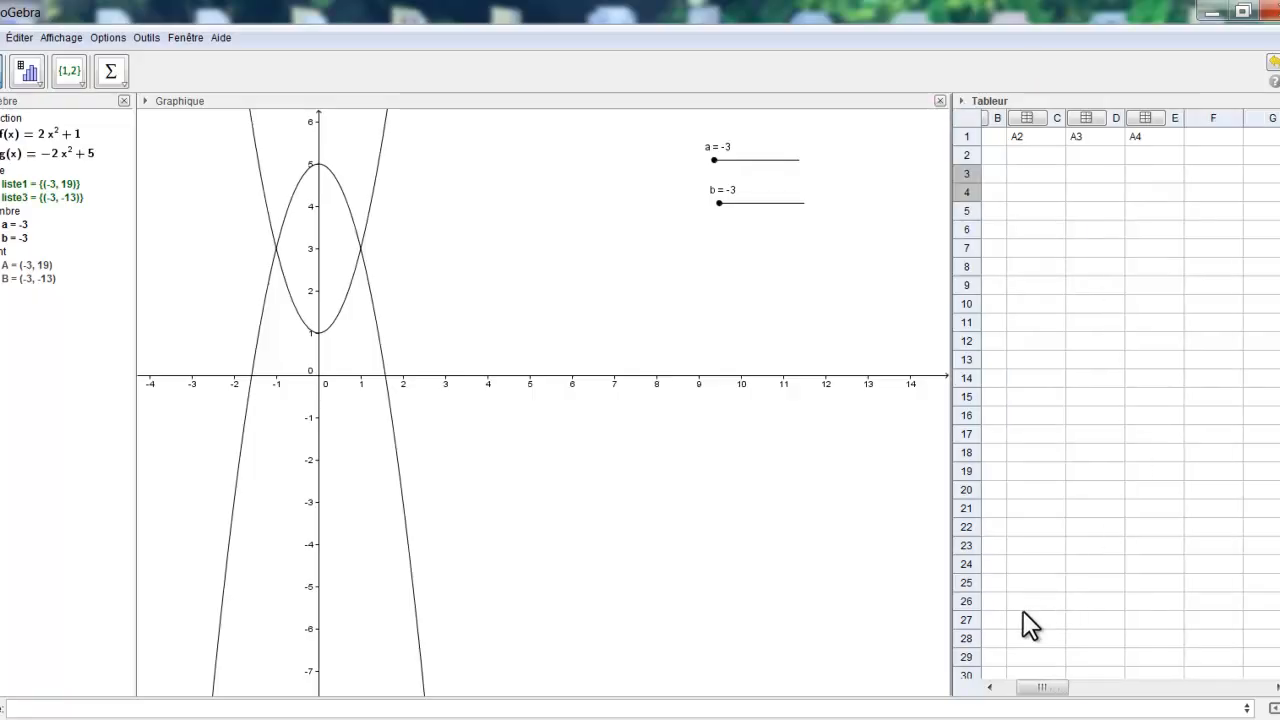
drag(1043, 697, 1020, 694)
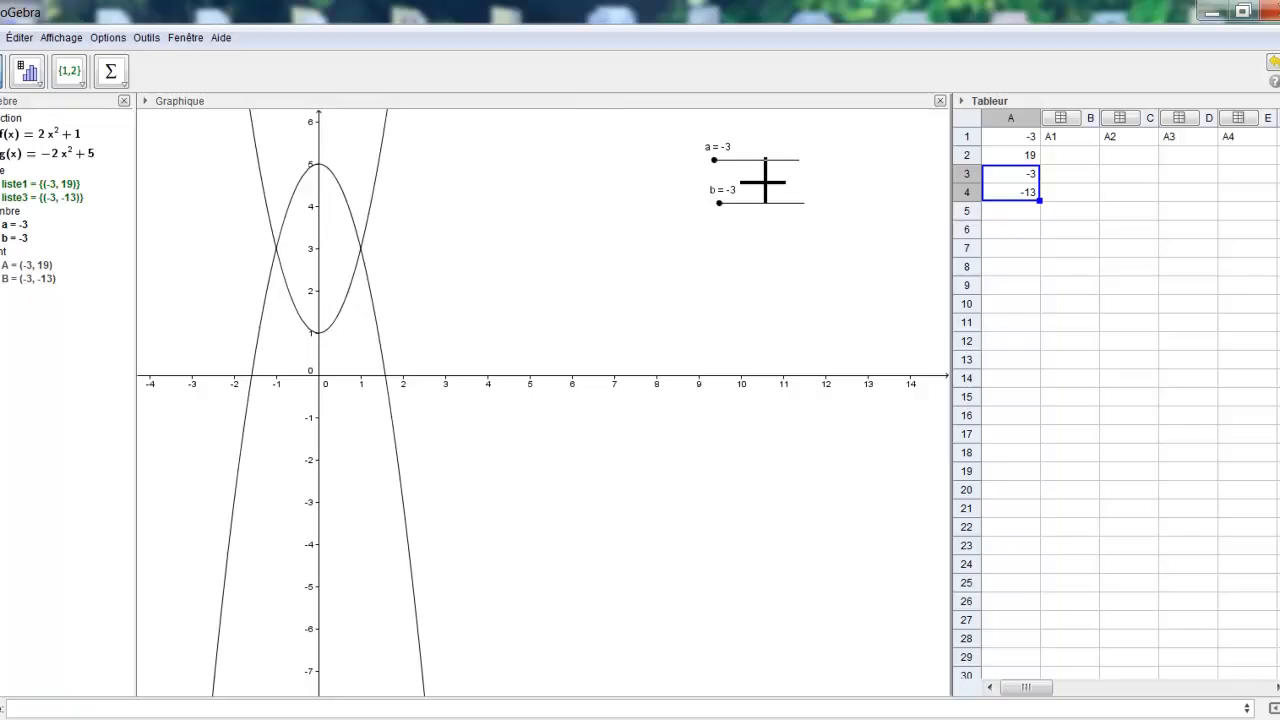
right_click(712, 160)
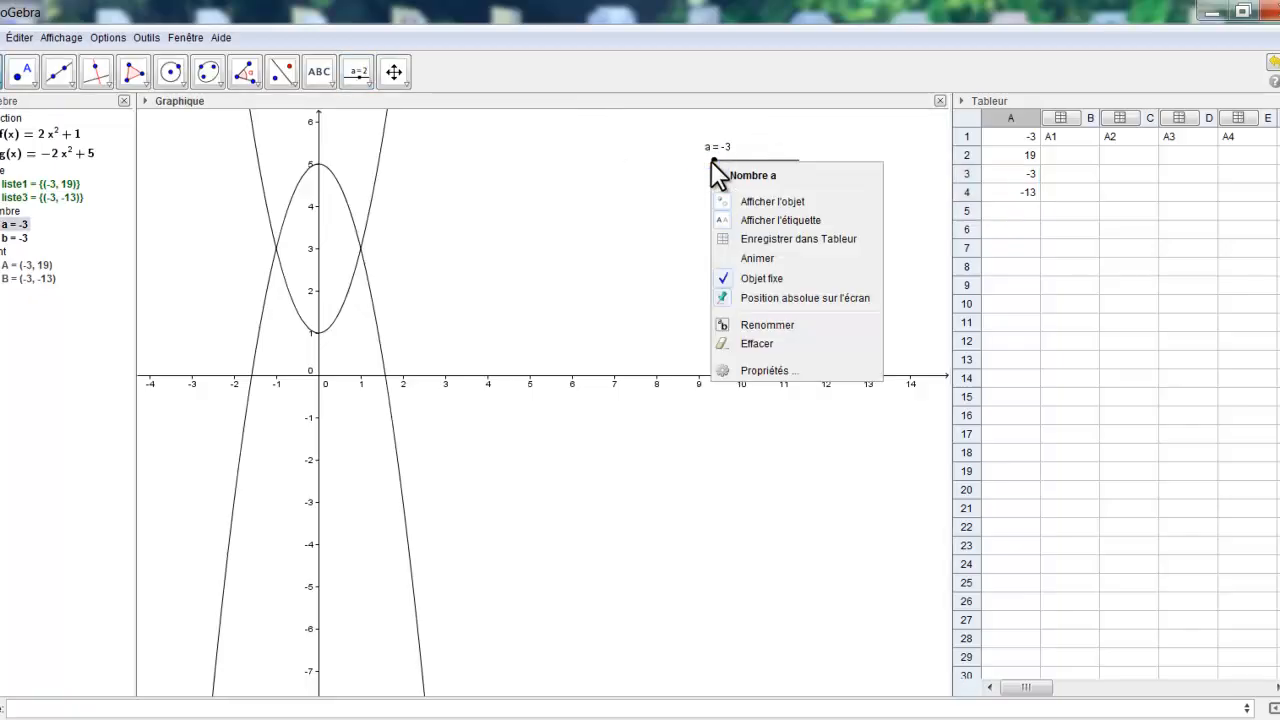
click(729, 258)
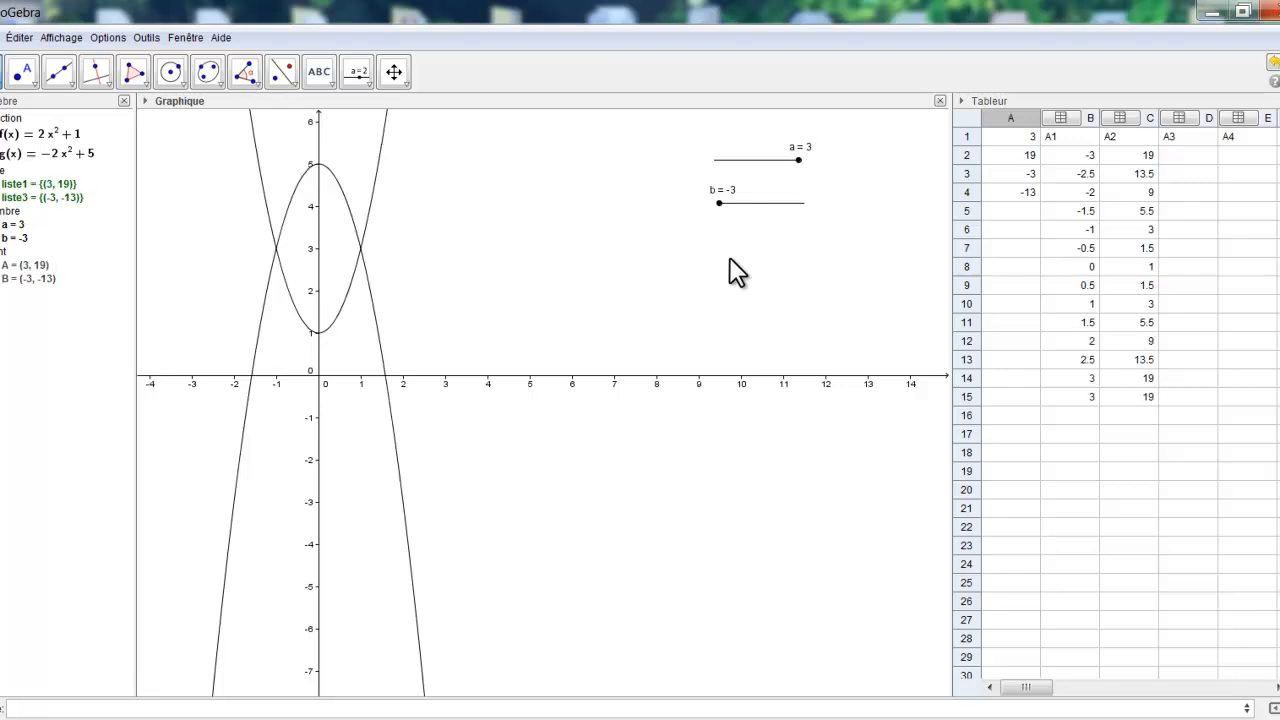
right_click(719, 203)
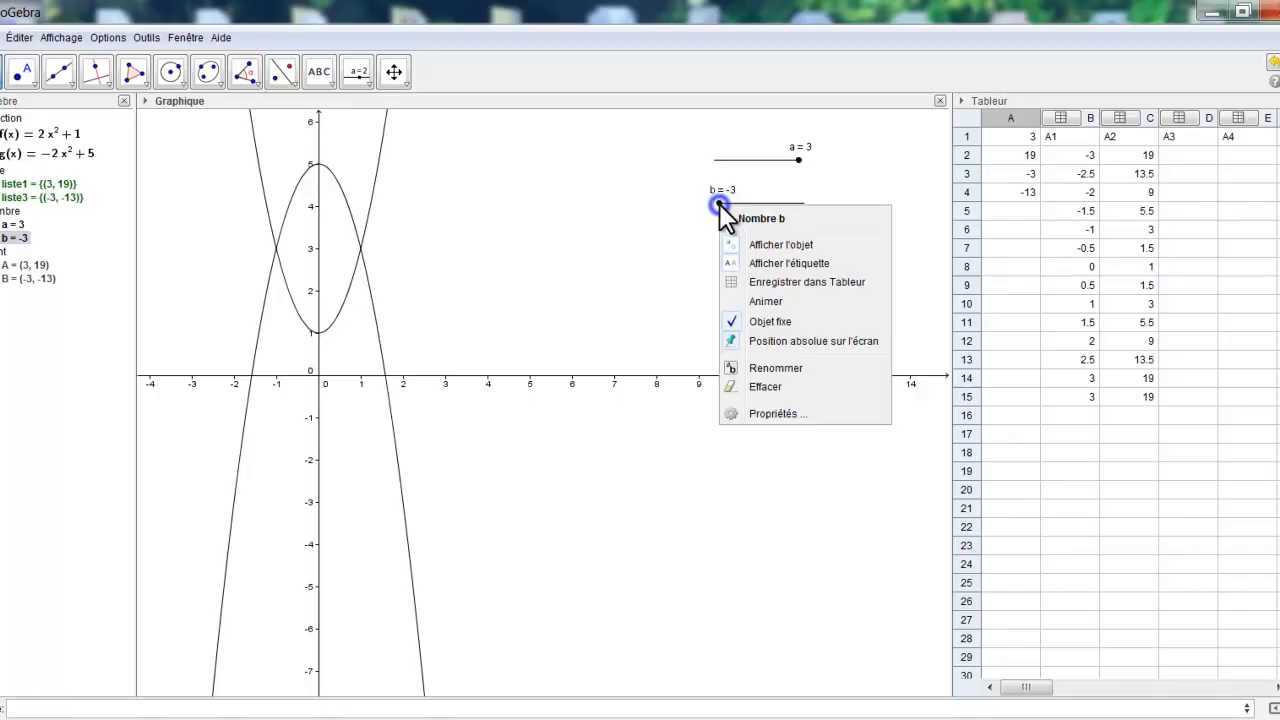
click(736, 303)
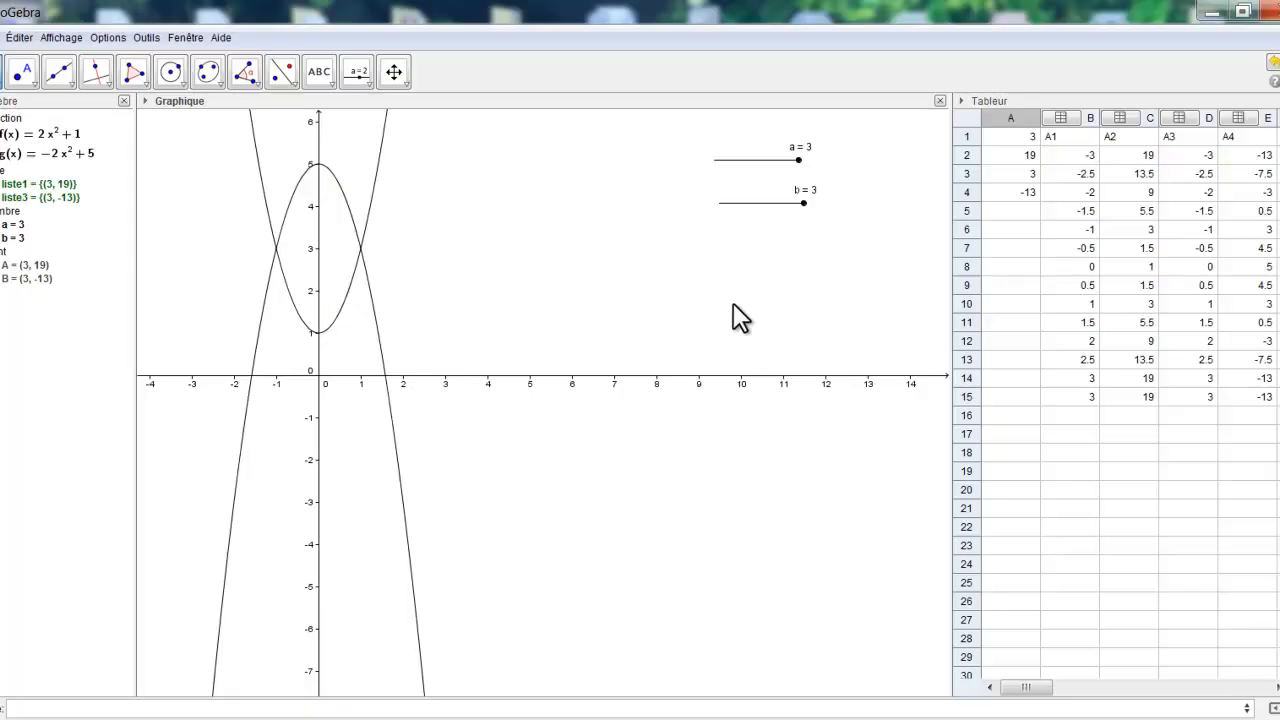
- Hide sliders a and b from the graphics view
right_click(745, 158)
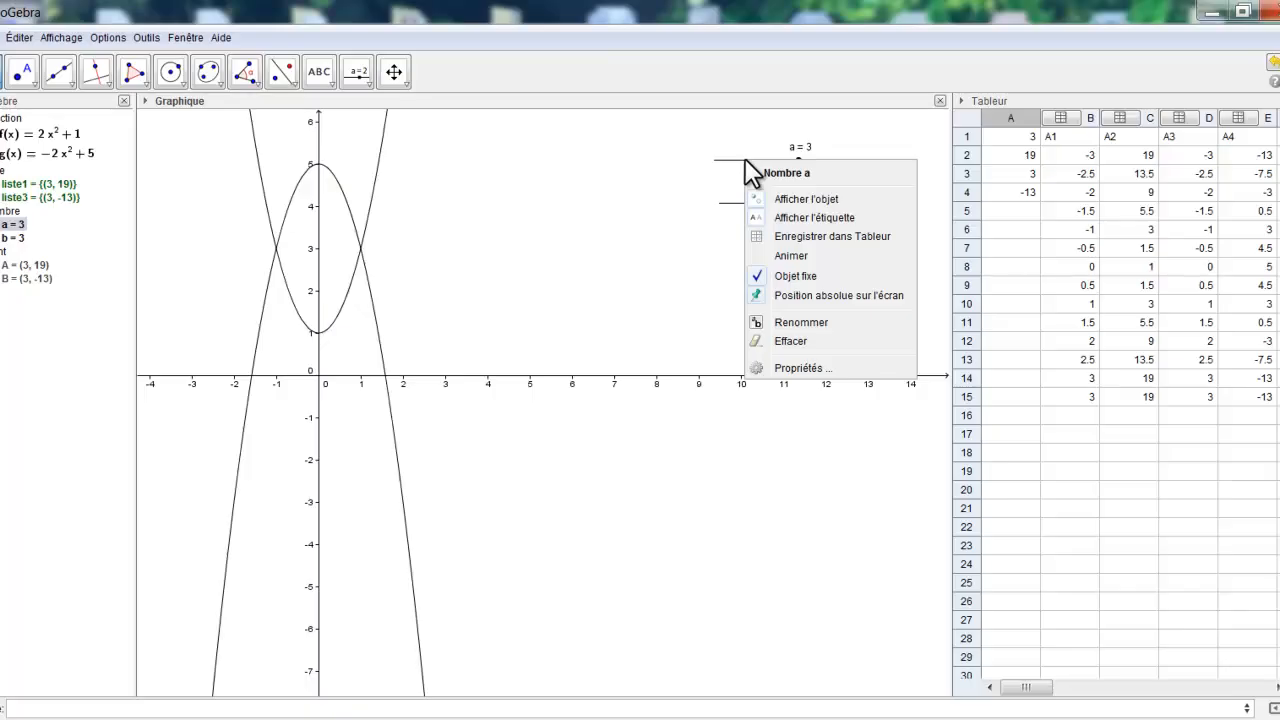
click(797, 200)
right_click(765, 206)
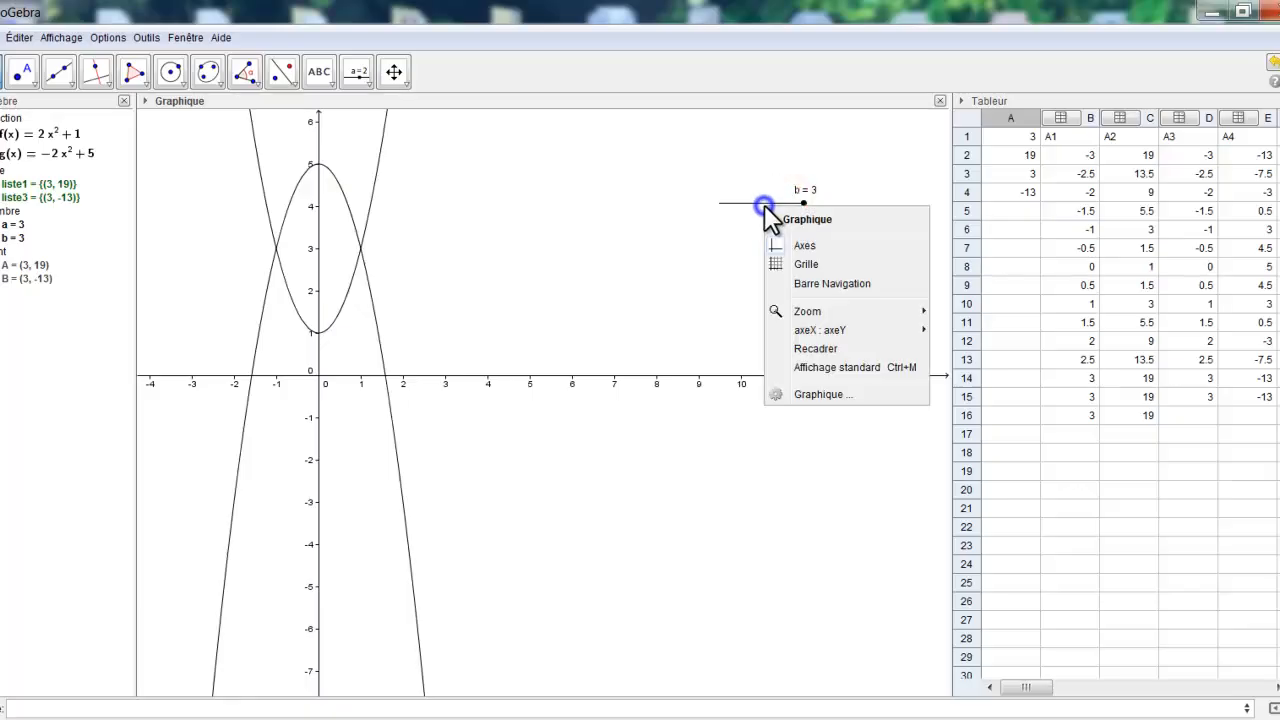
right_click(740, 206)
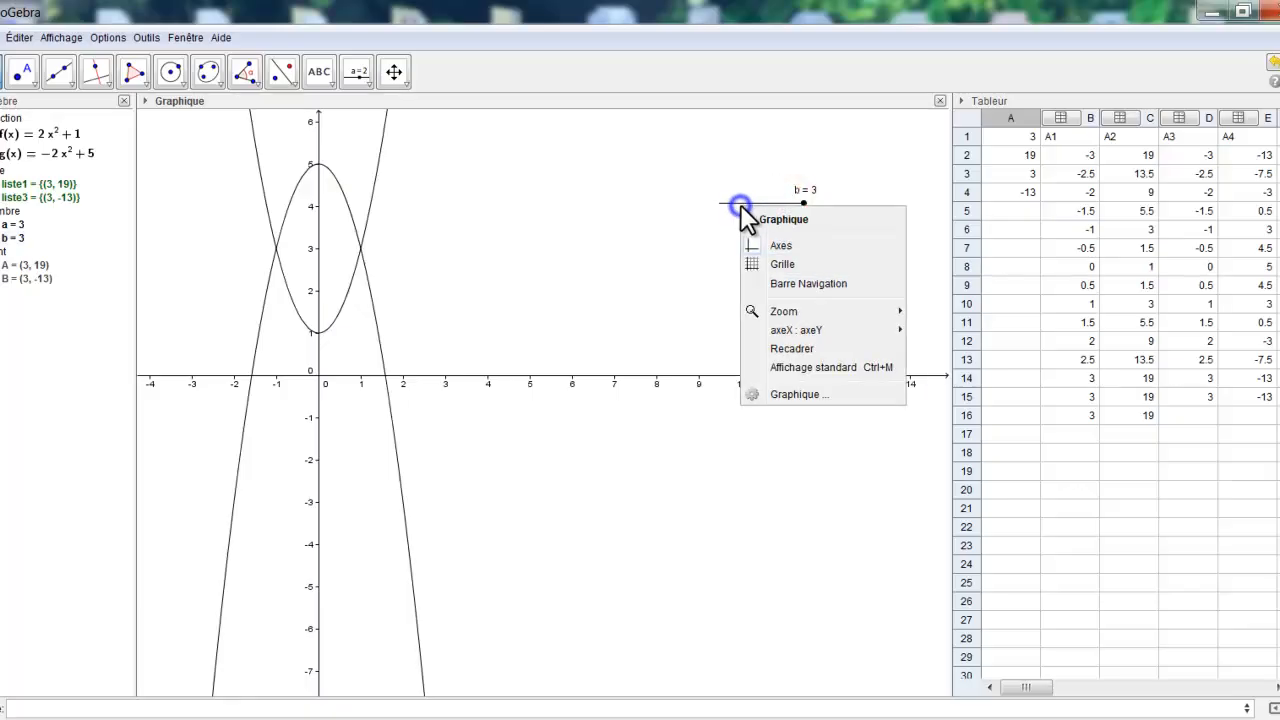
click(740, 210)
right_click(734, 206)
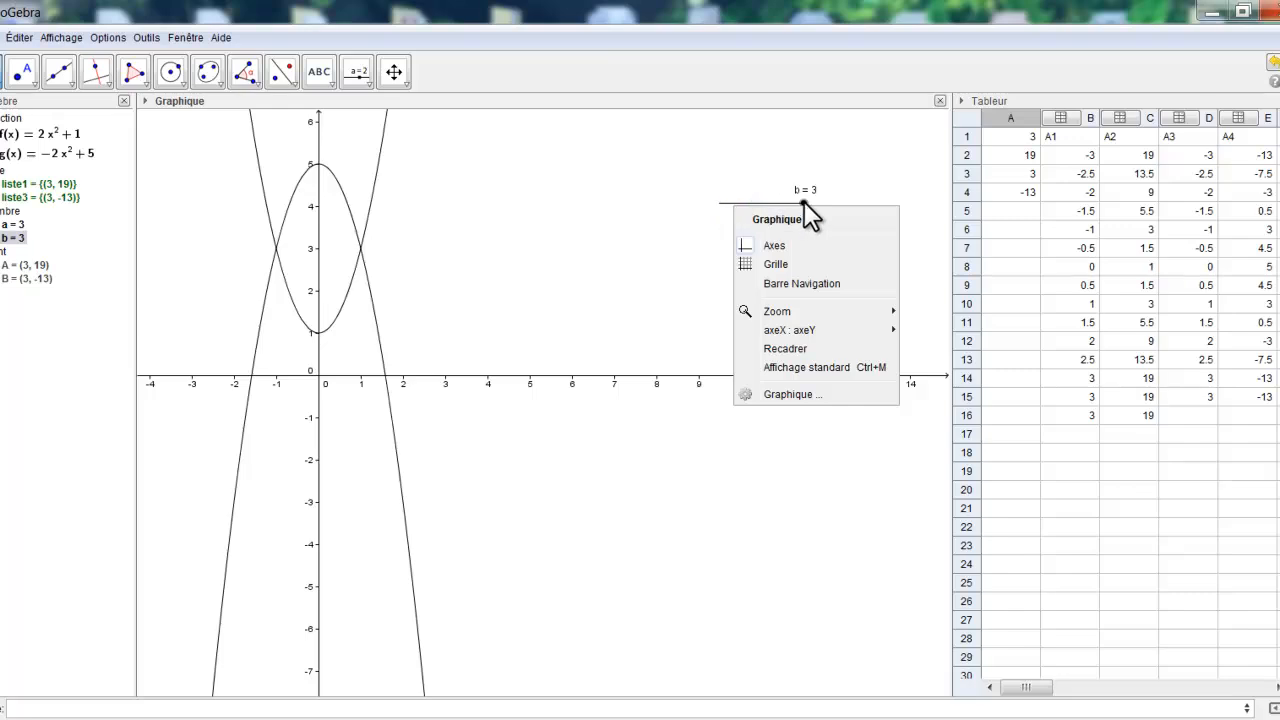
right_click(804, 201)
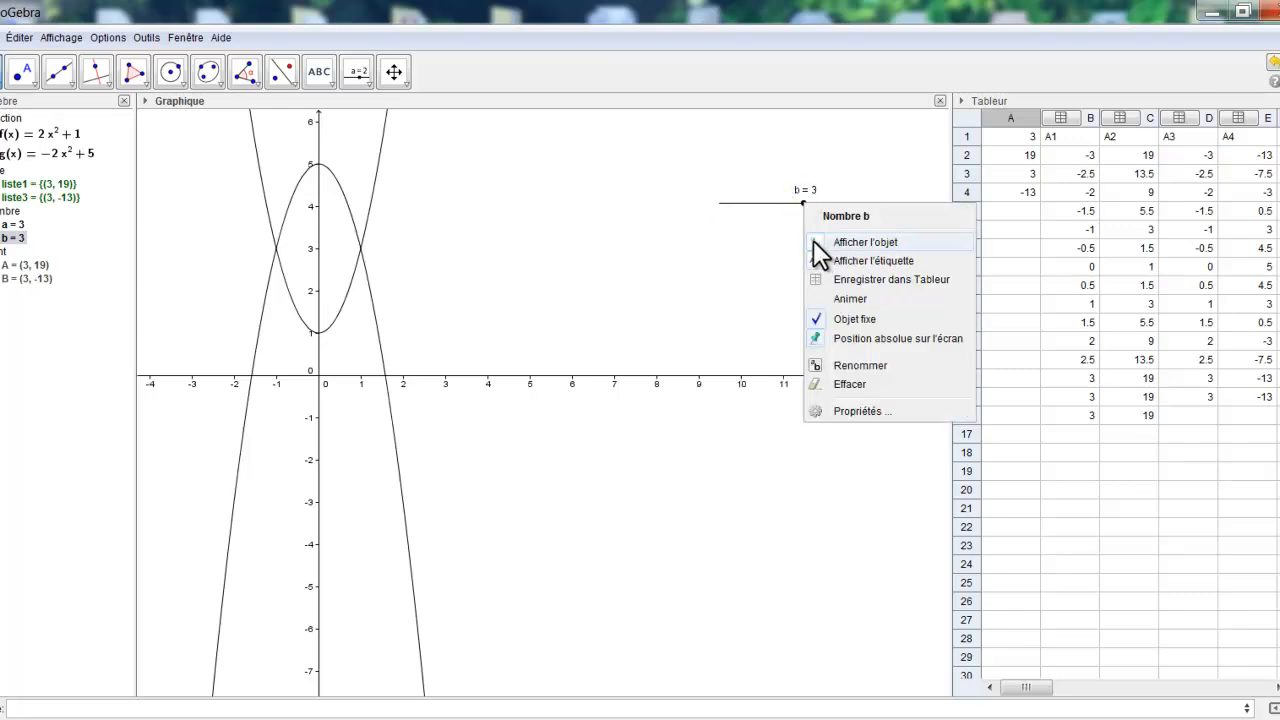
click(813, 242)
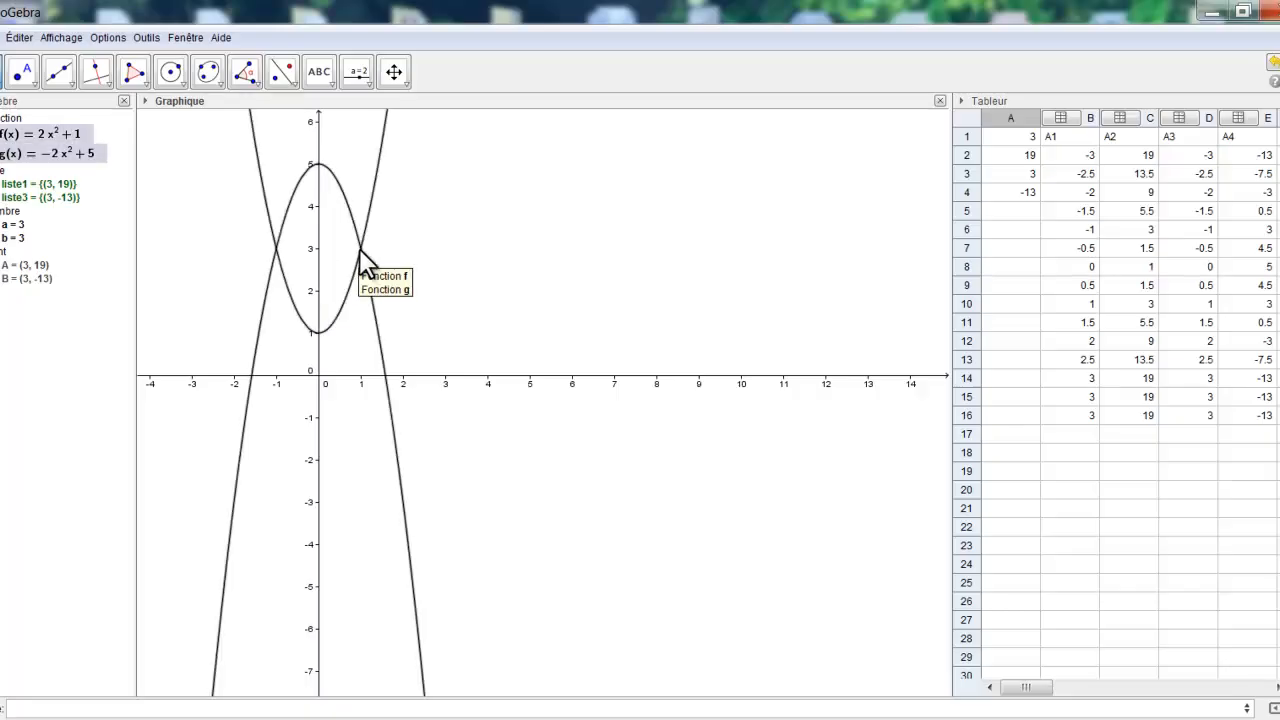
- Create the two intersection points of parabolas f and g with the Intersection tool, starting with the one at x = -1
click(33, 88)
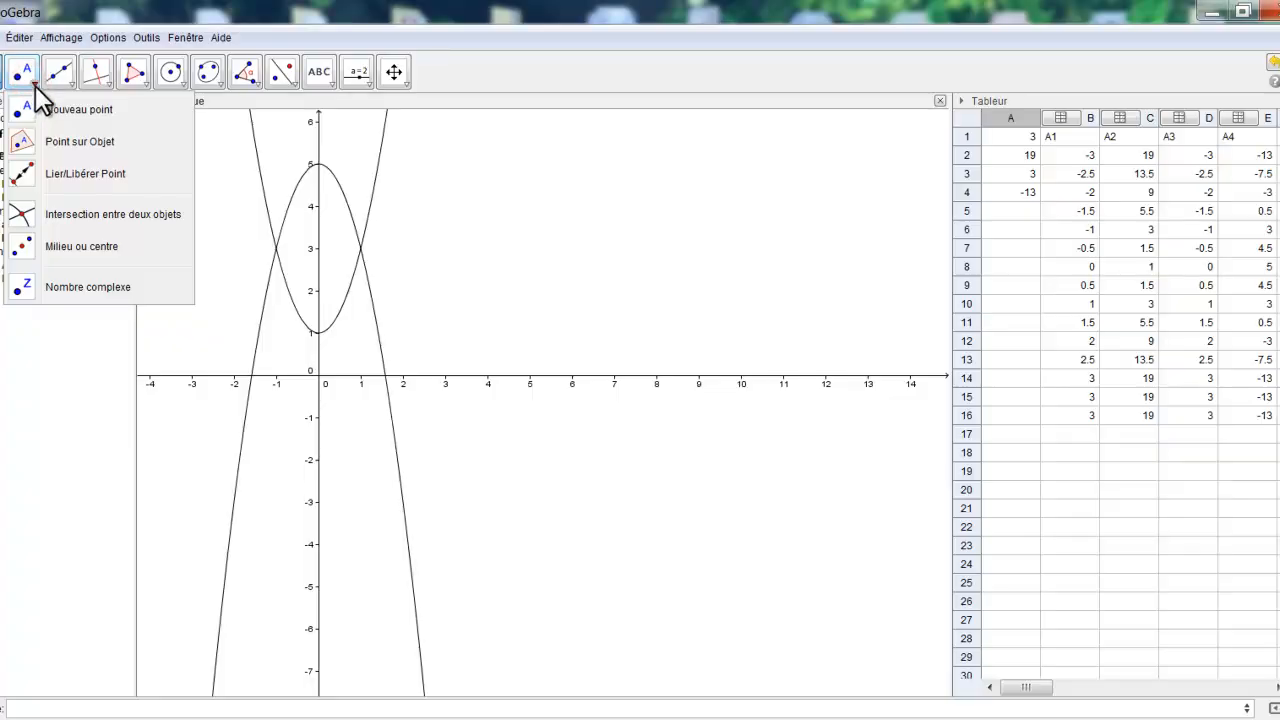
click(26, 224)
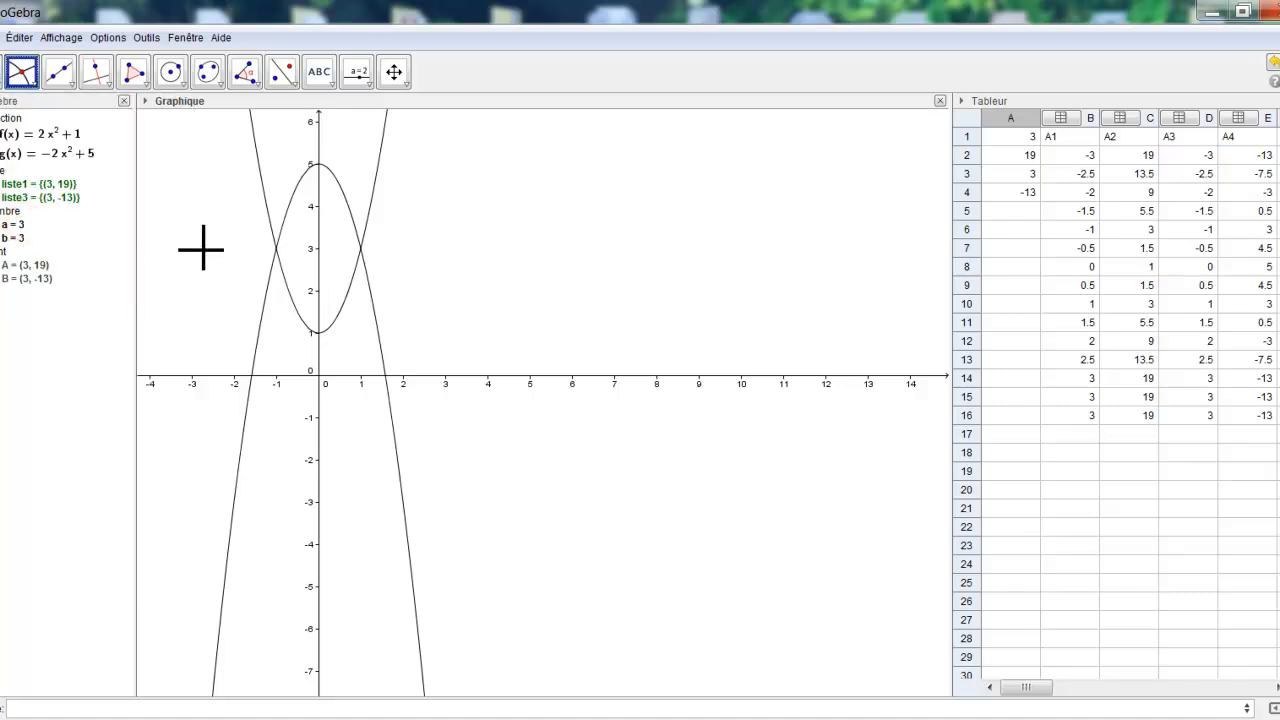
click(277, 251)
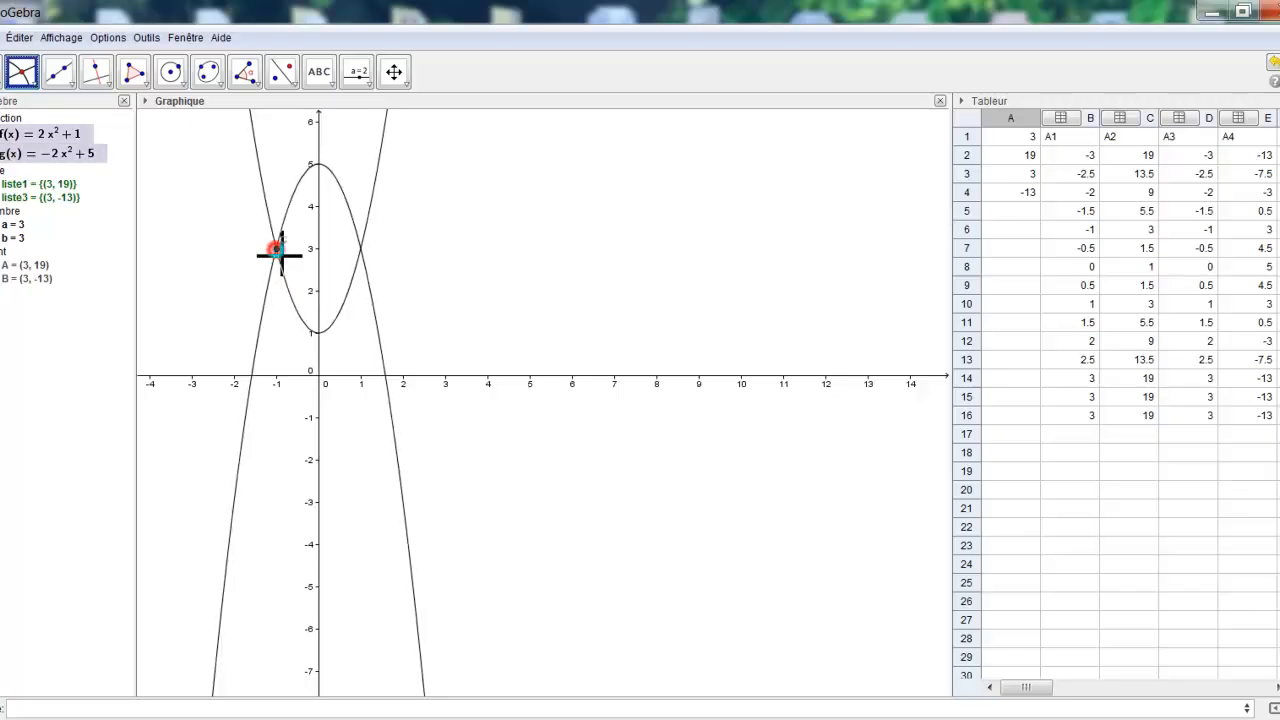
click(361, 249)
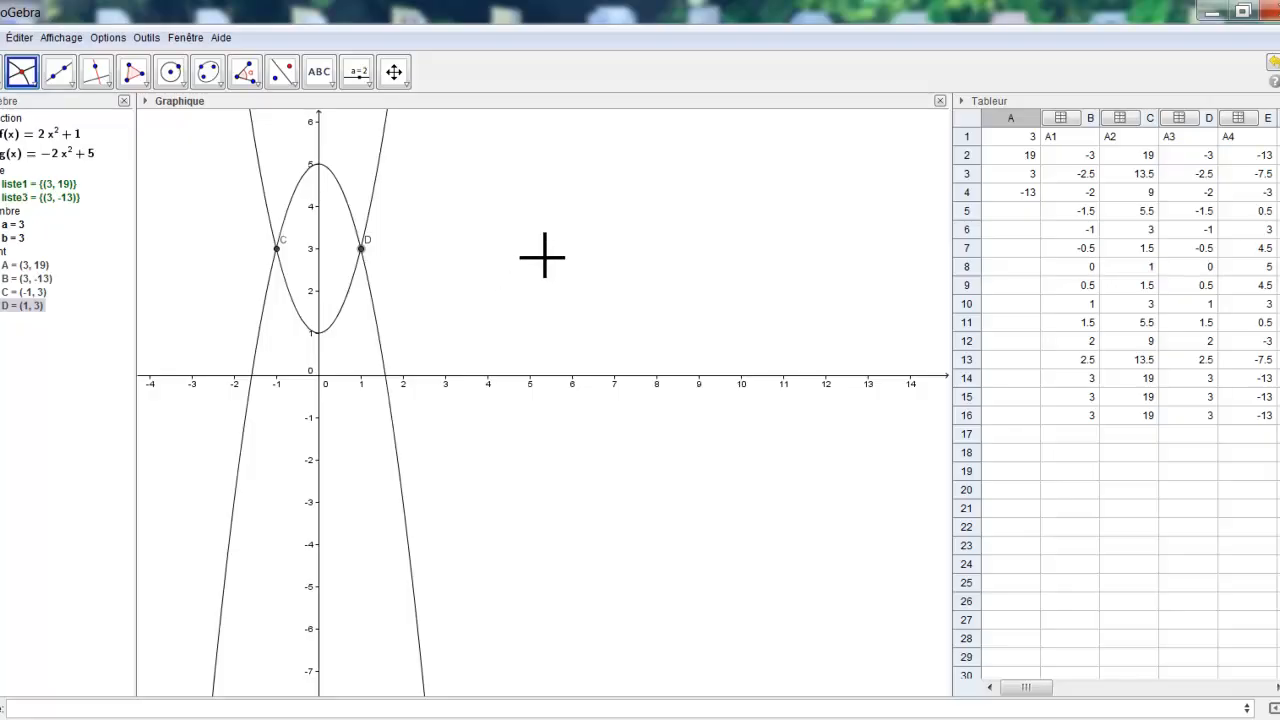
- Set the colour of intersection point C to red
right_click(275, 248)
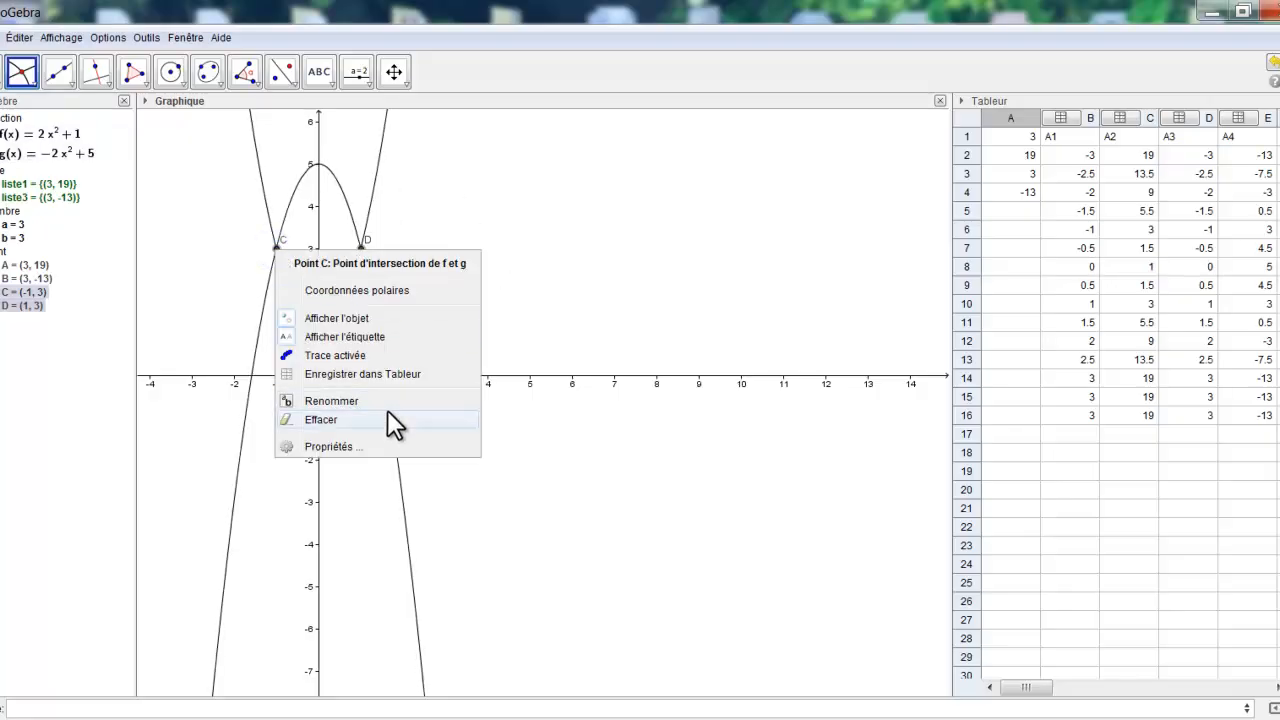
click(343, 447)
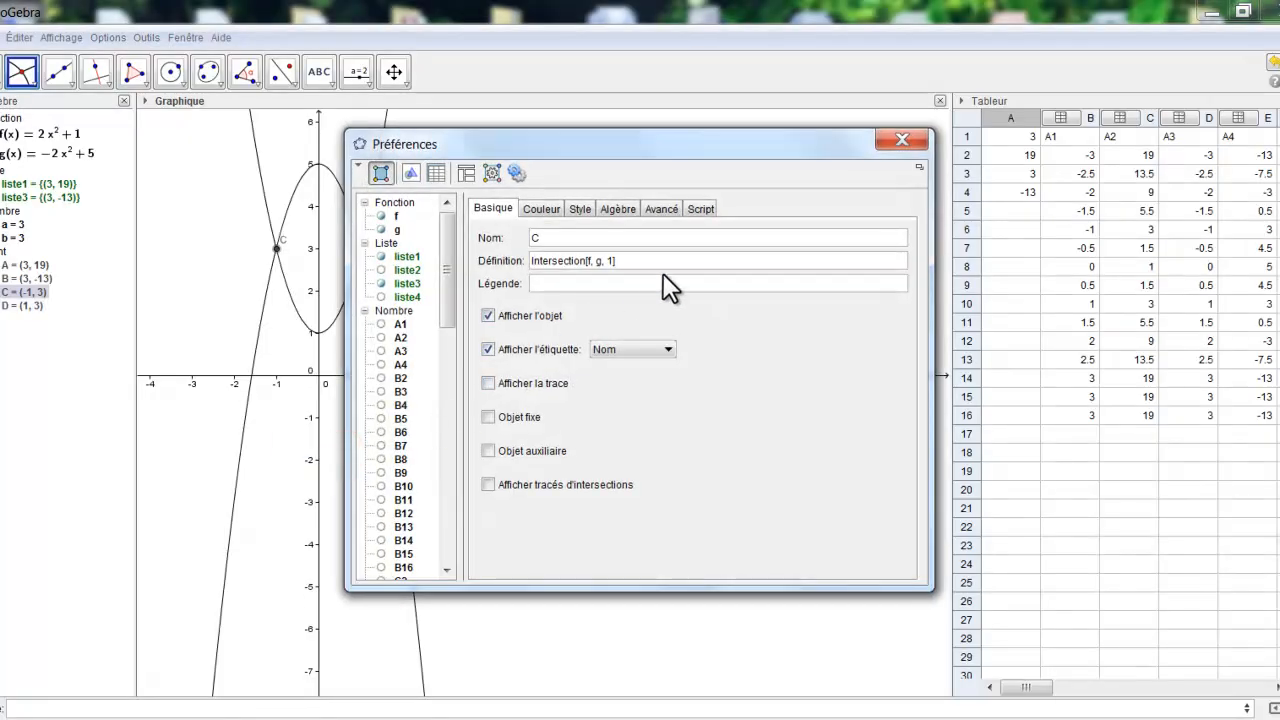
click(540, 208)
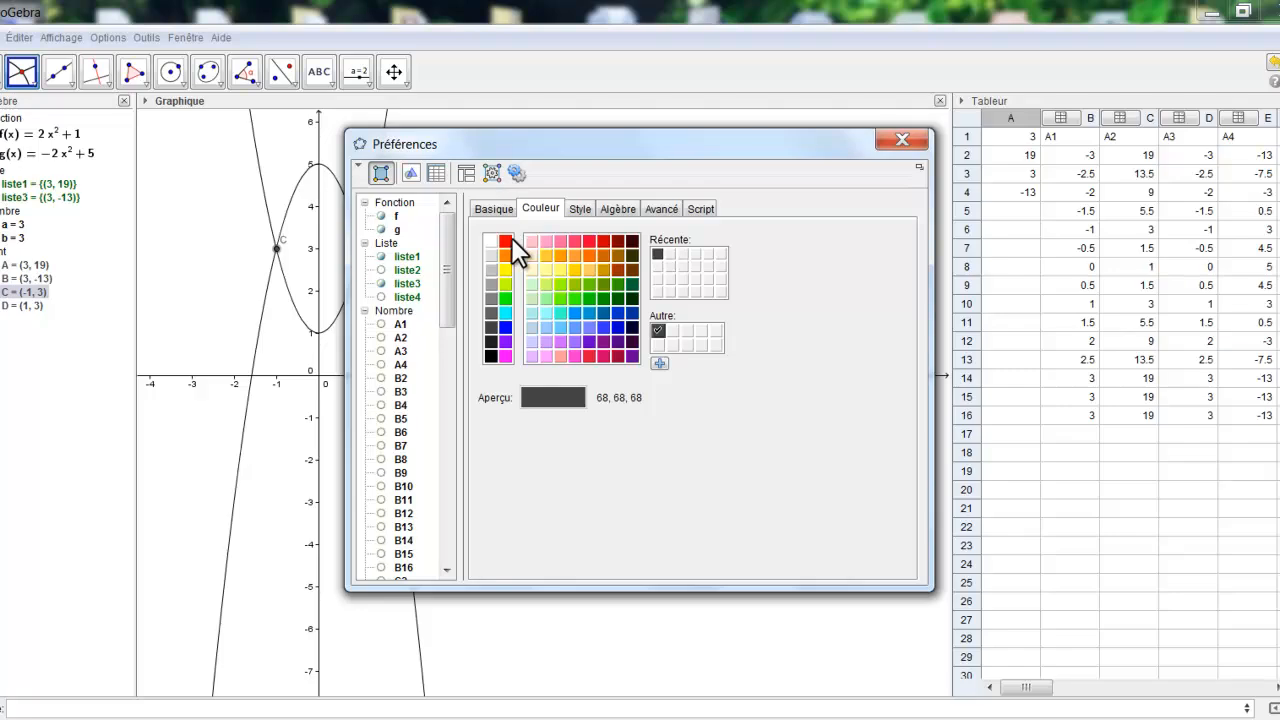
click(505, 241)
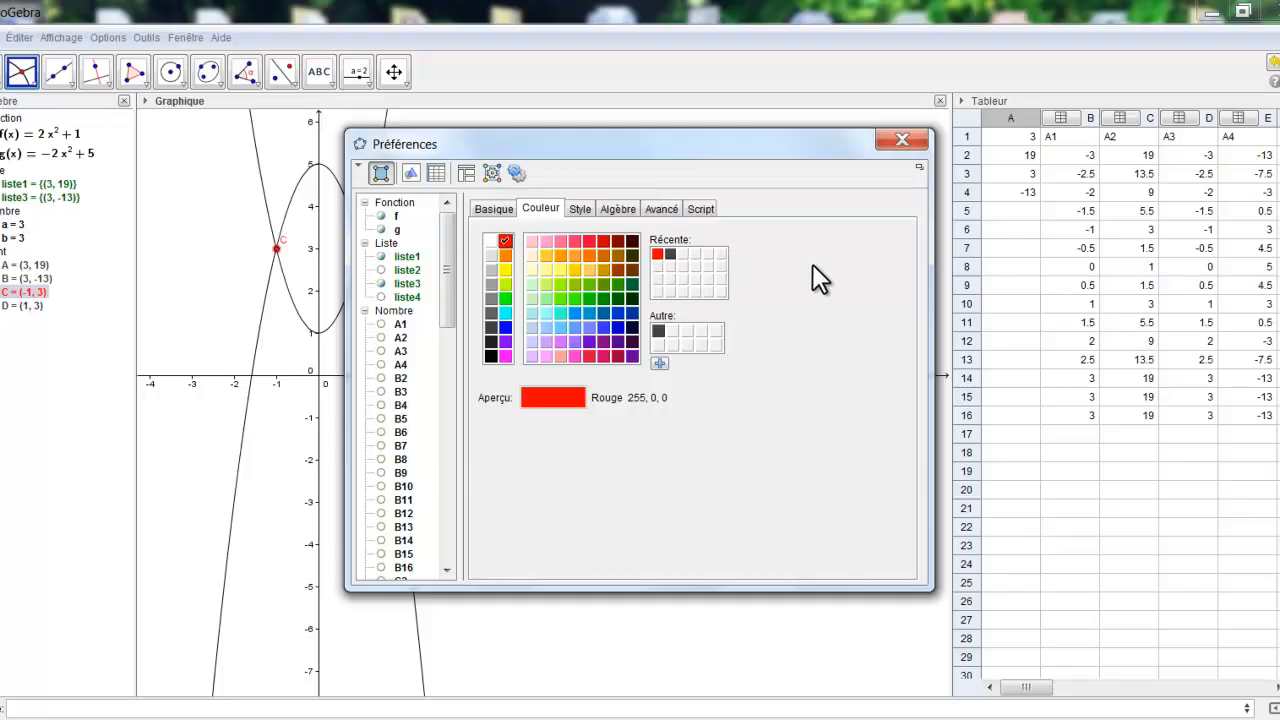
- Change point C's style to a cross with point size 5 and close its properties
click(584, 210)
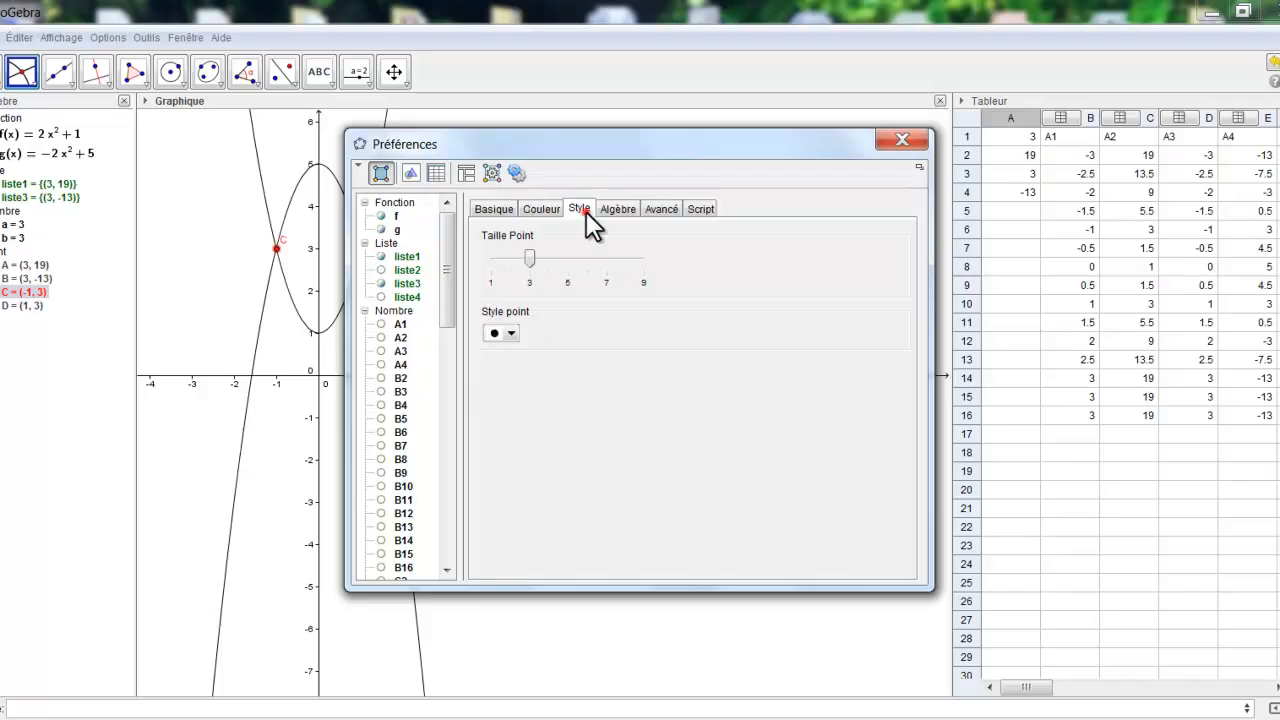
click(511, 333)
click(510, 366)
click(532, 256)
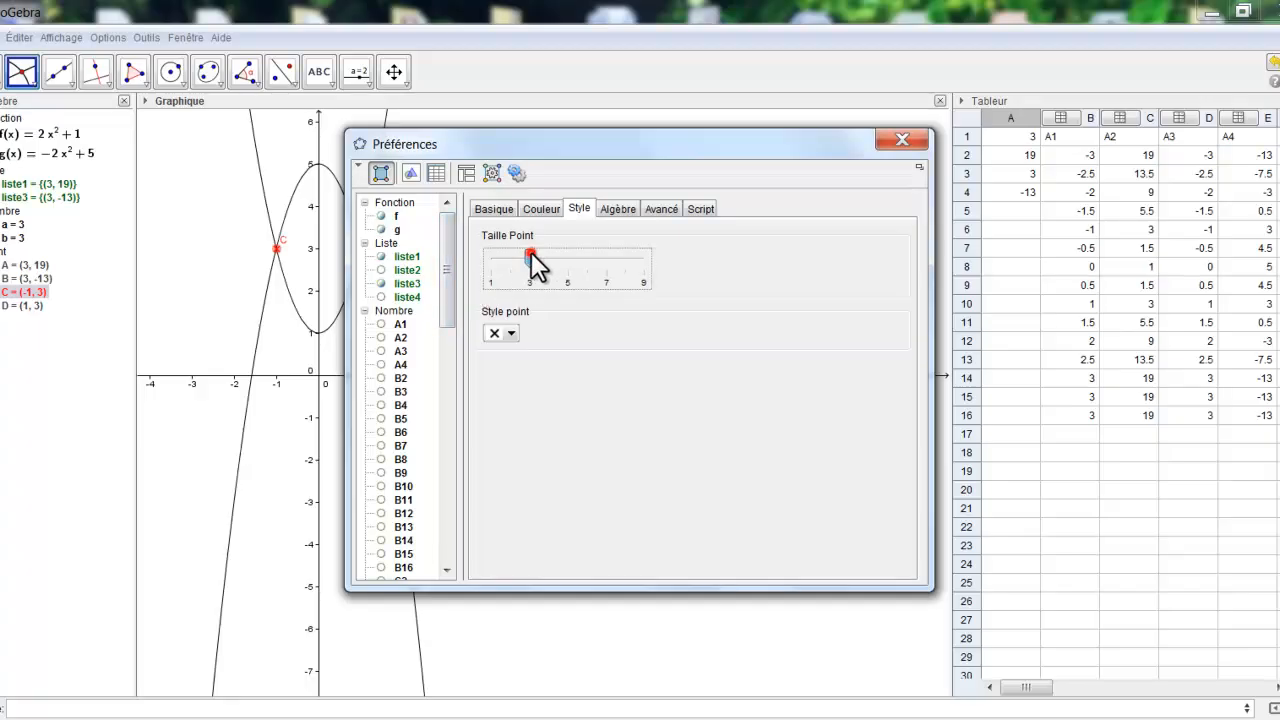
drag(552, 257, 571, 258)
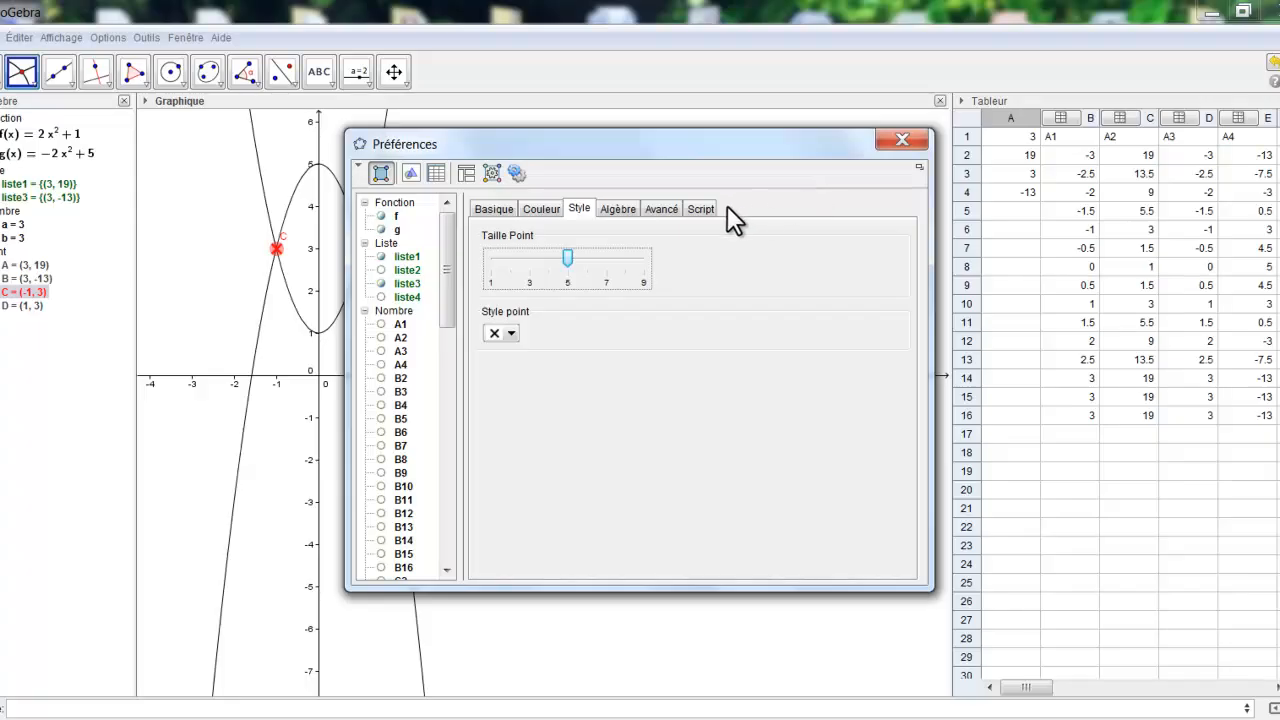
click(883, 142)
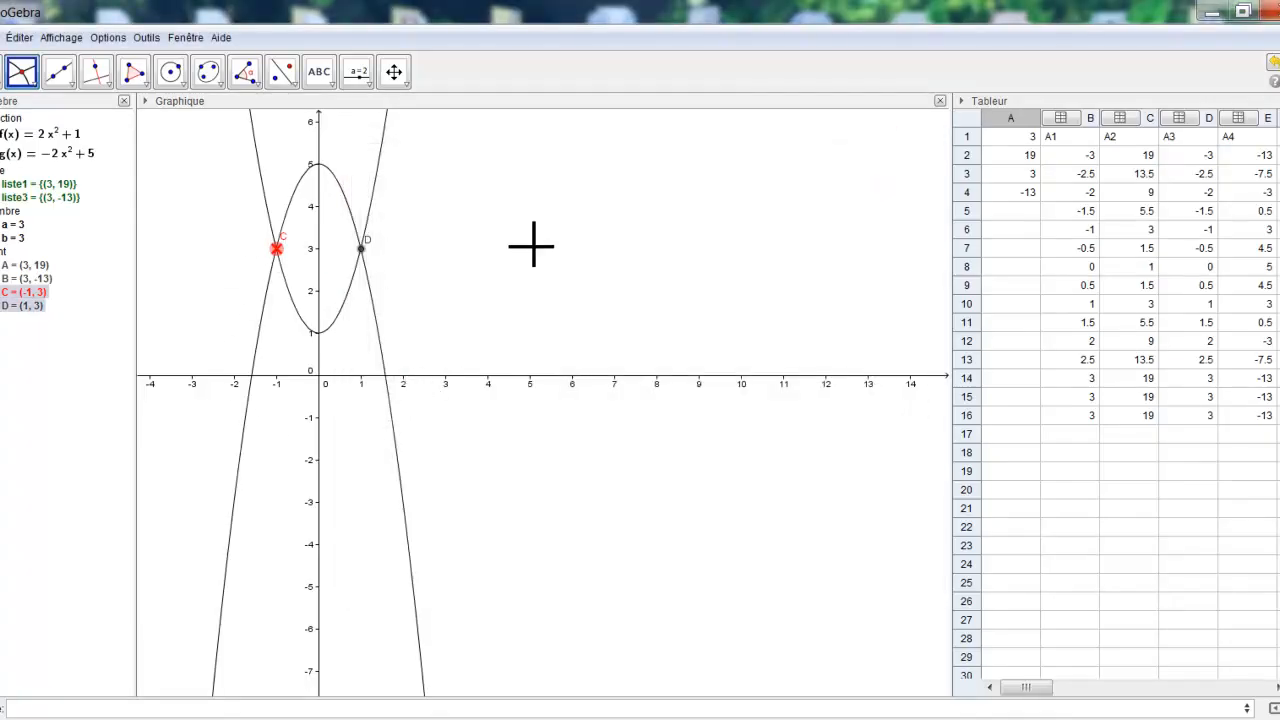
- Set the colour of intersection point D to red
right_click(363, 250)
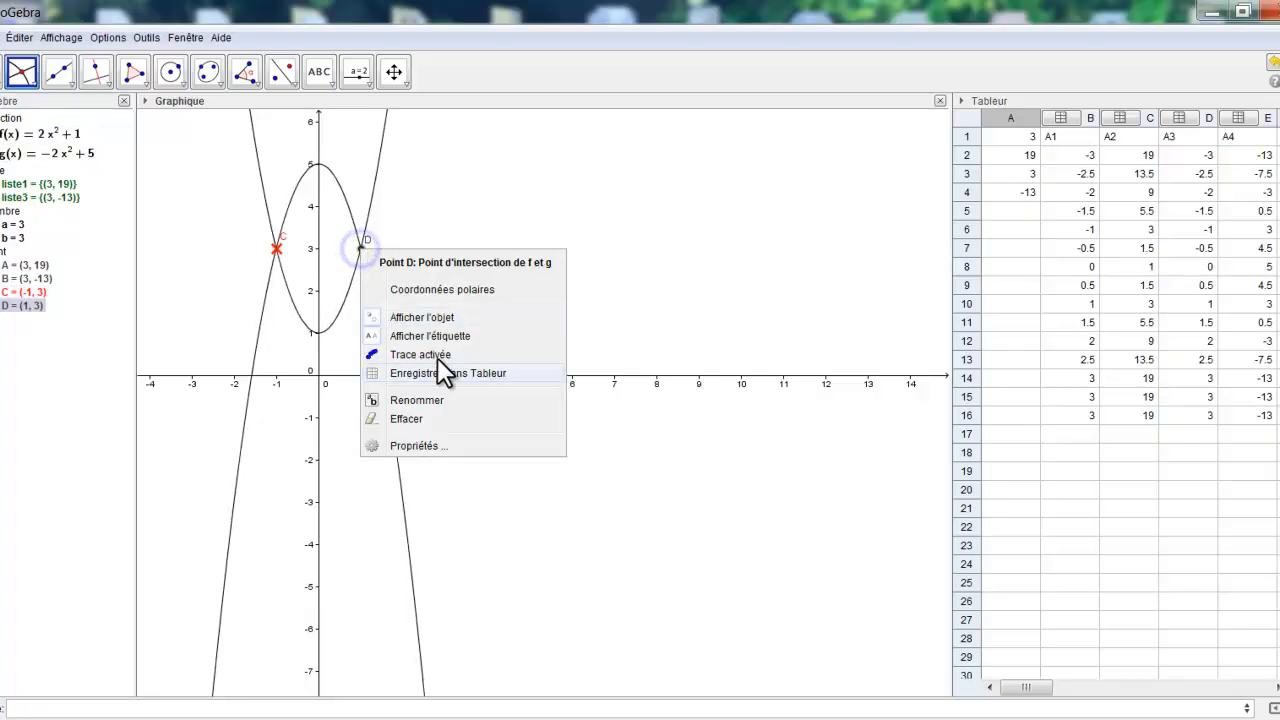
click(412, 444)
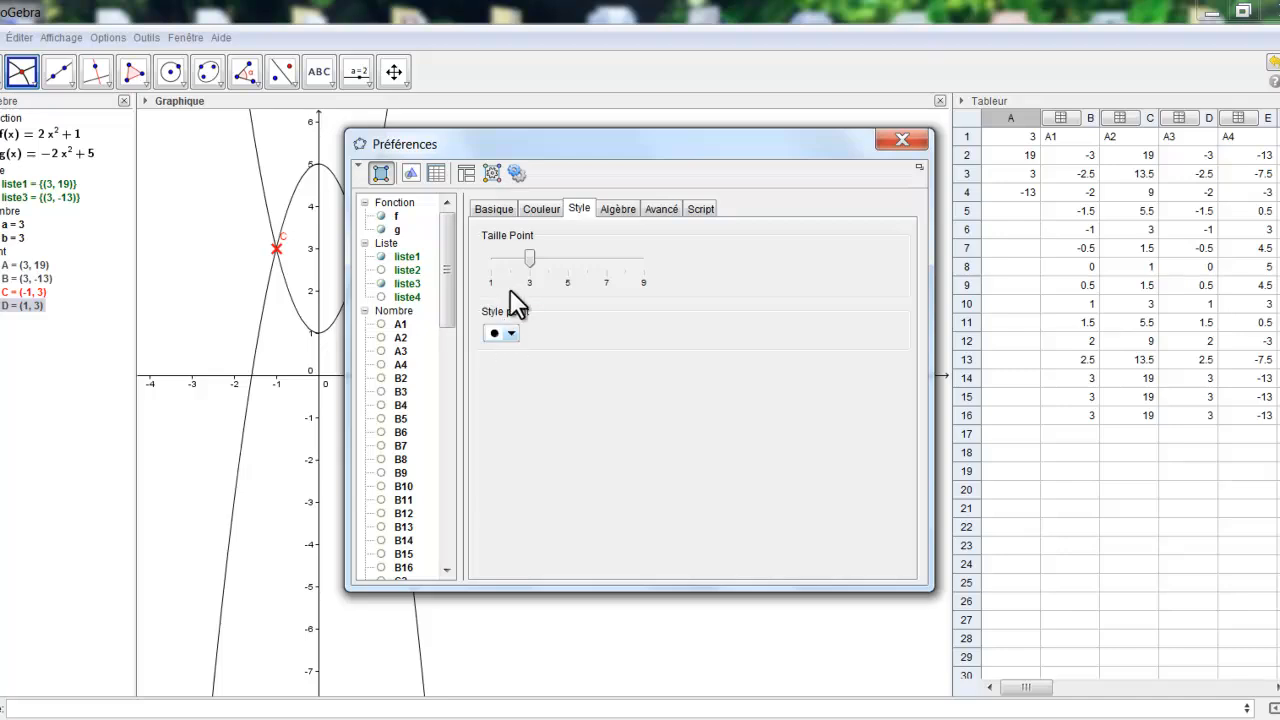
click(543, 209)
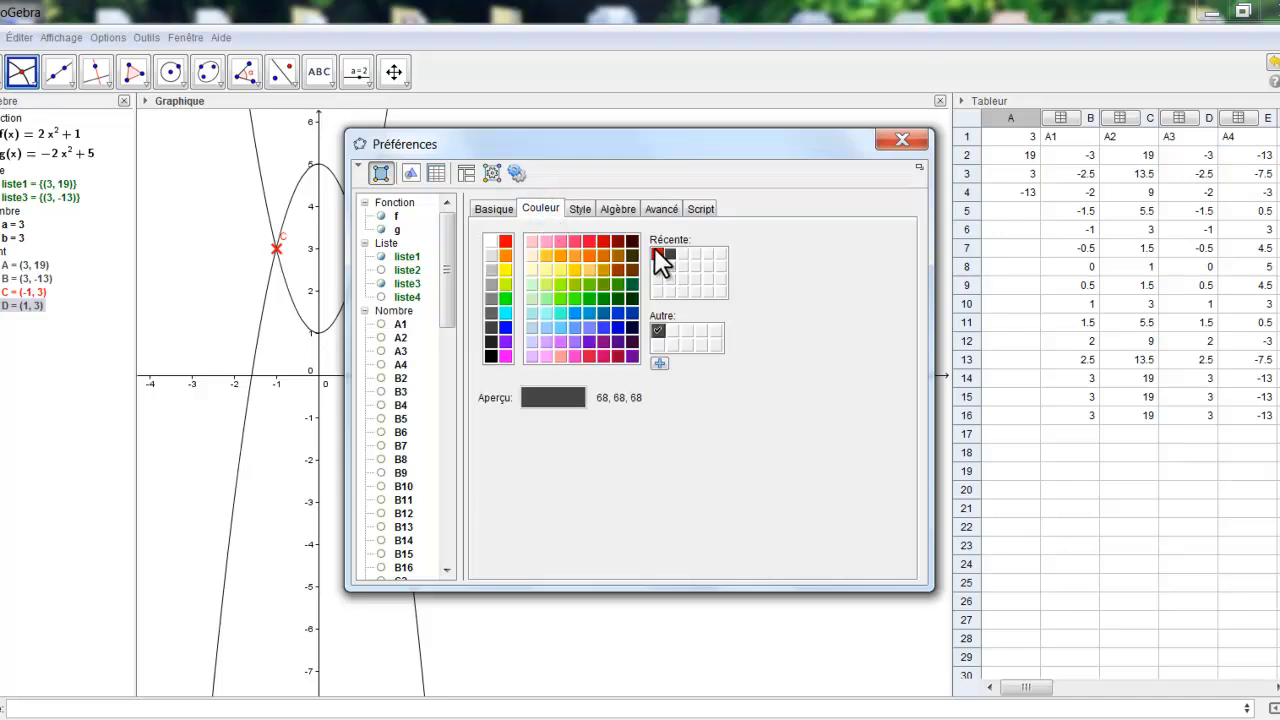
click(656, 252)
- Change point D's style to a cross with point size 5
click(581, 209)
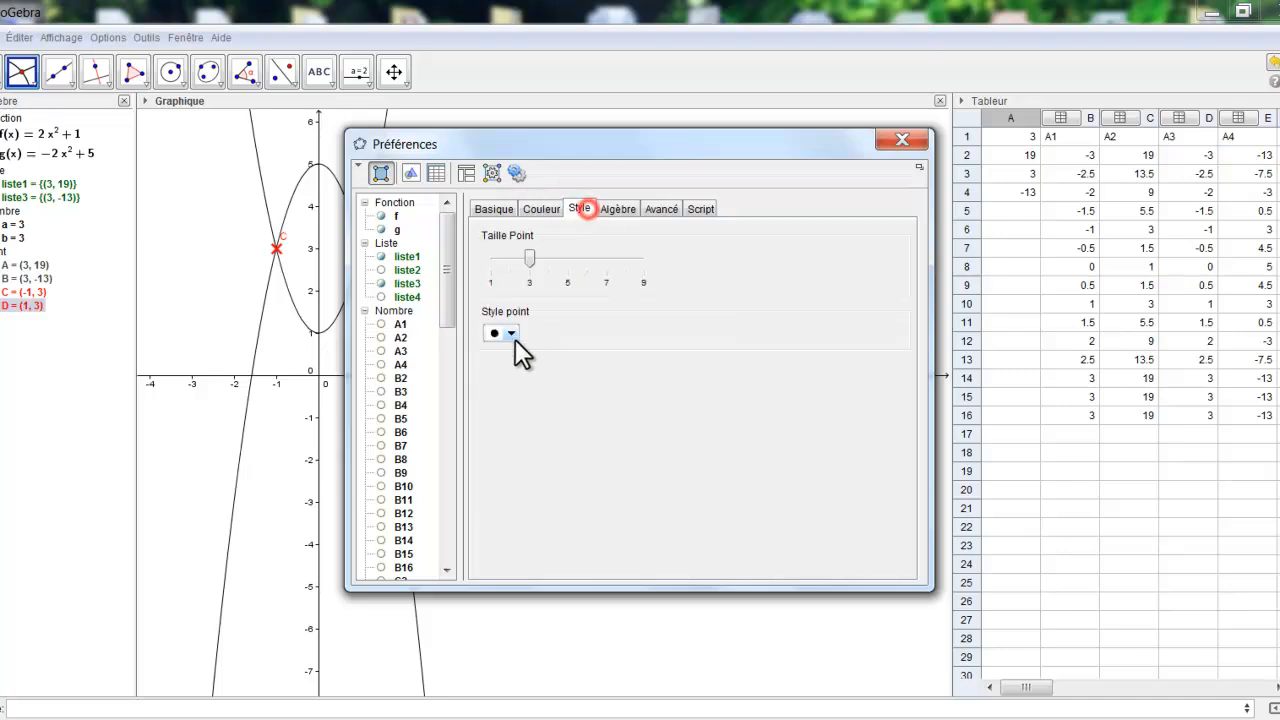
click(511, 333)
click(506, 363)
drag(527, 251, 564, 261)
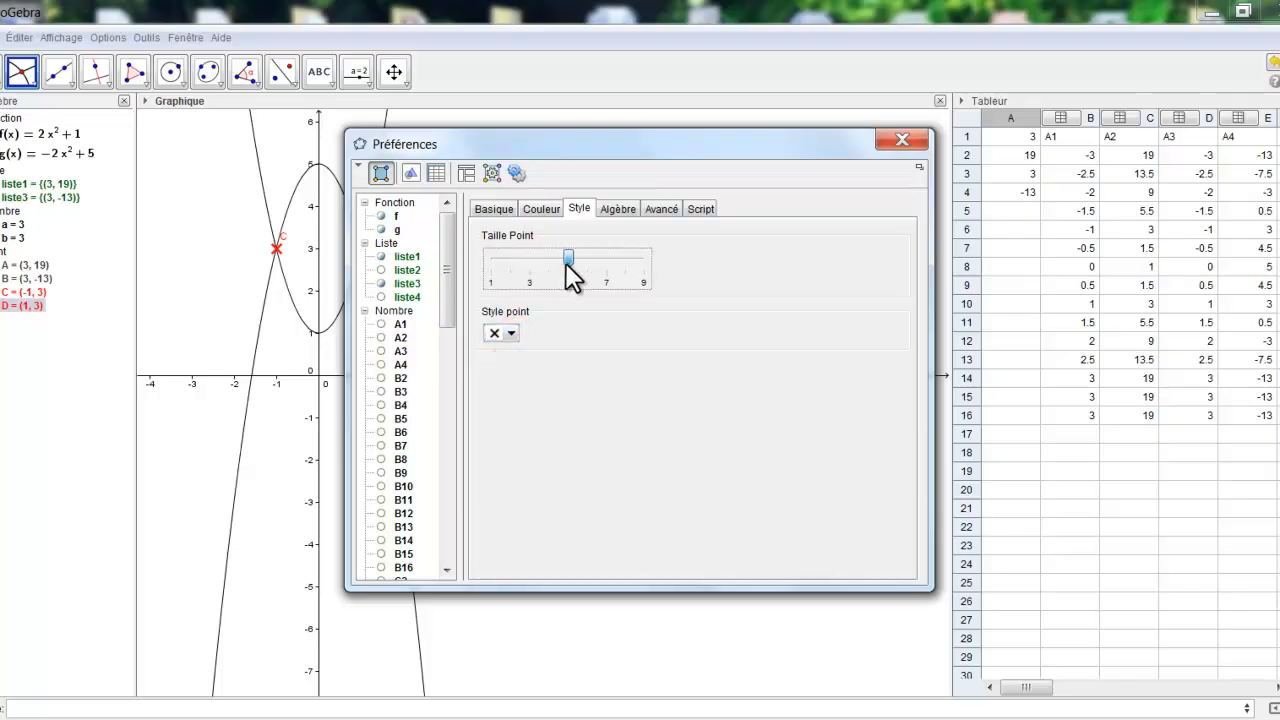
- Close the properties and hide the labels of intersection points D and C
click(914, 144)
right_click(561, 265)
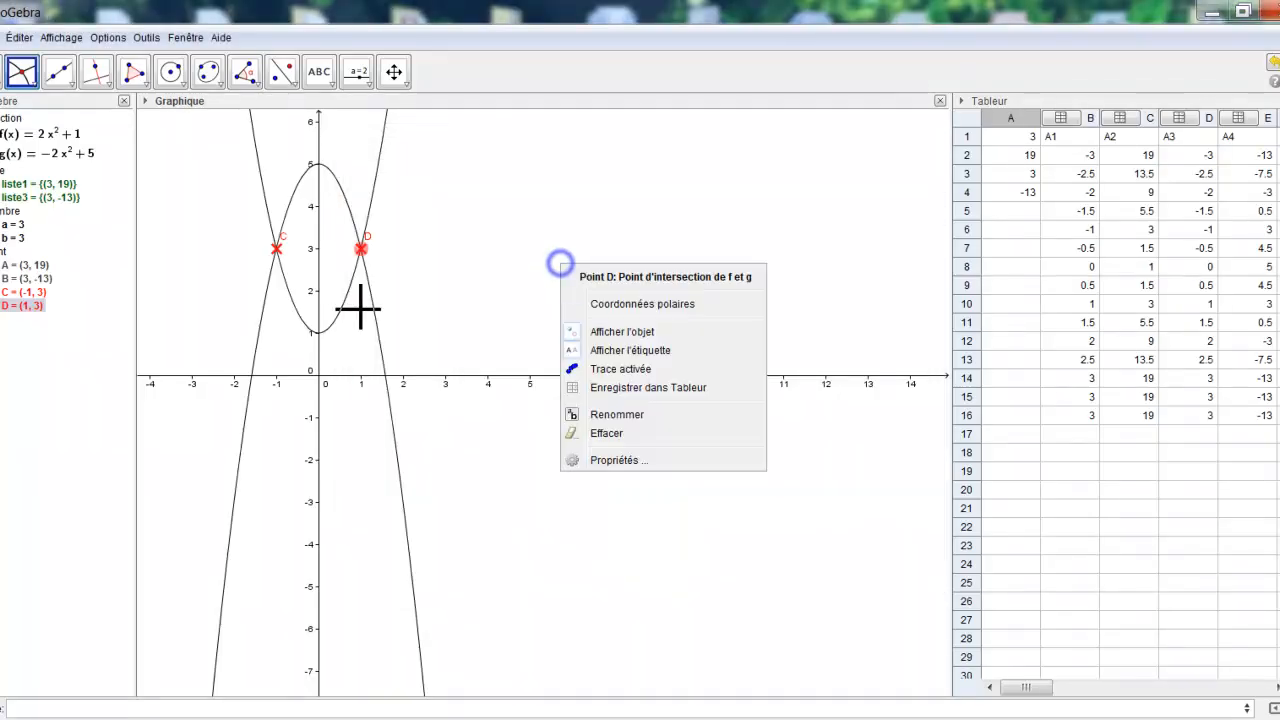
right_click(363, 251)
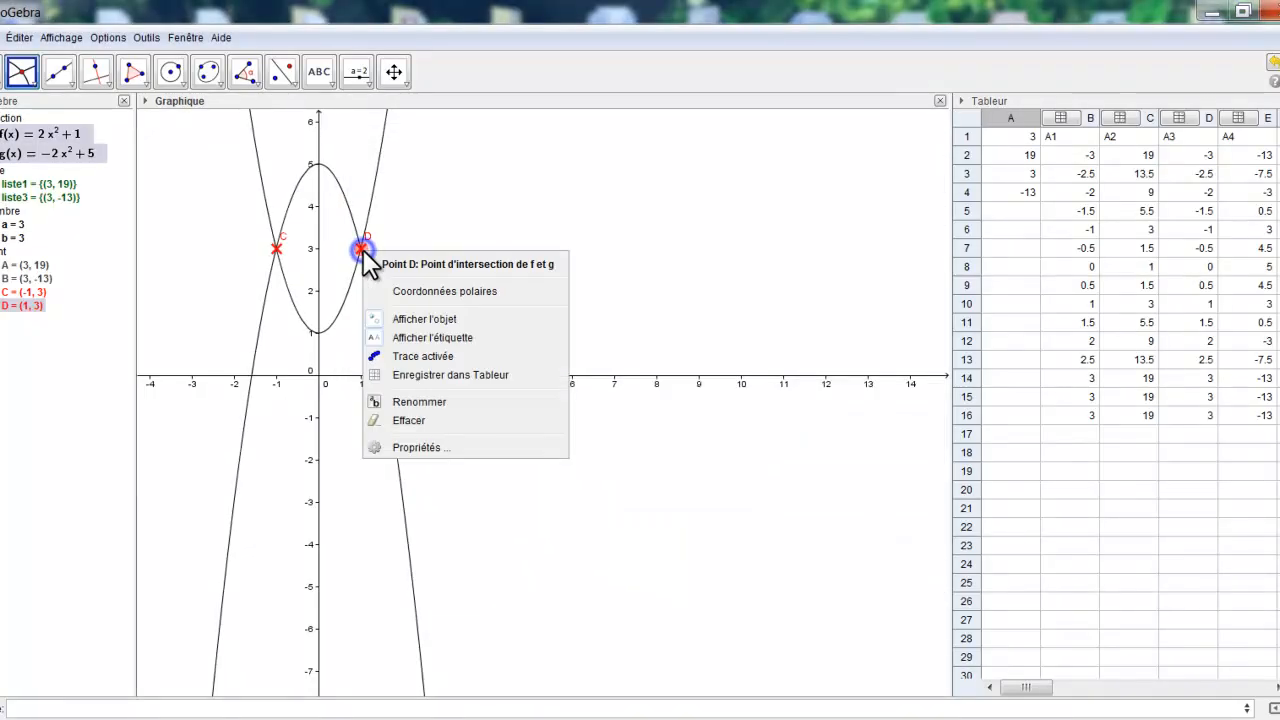
click(374, 337)
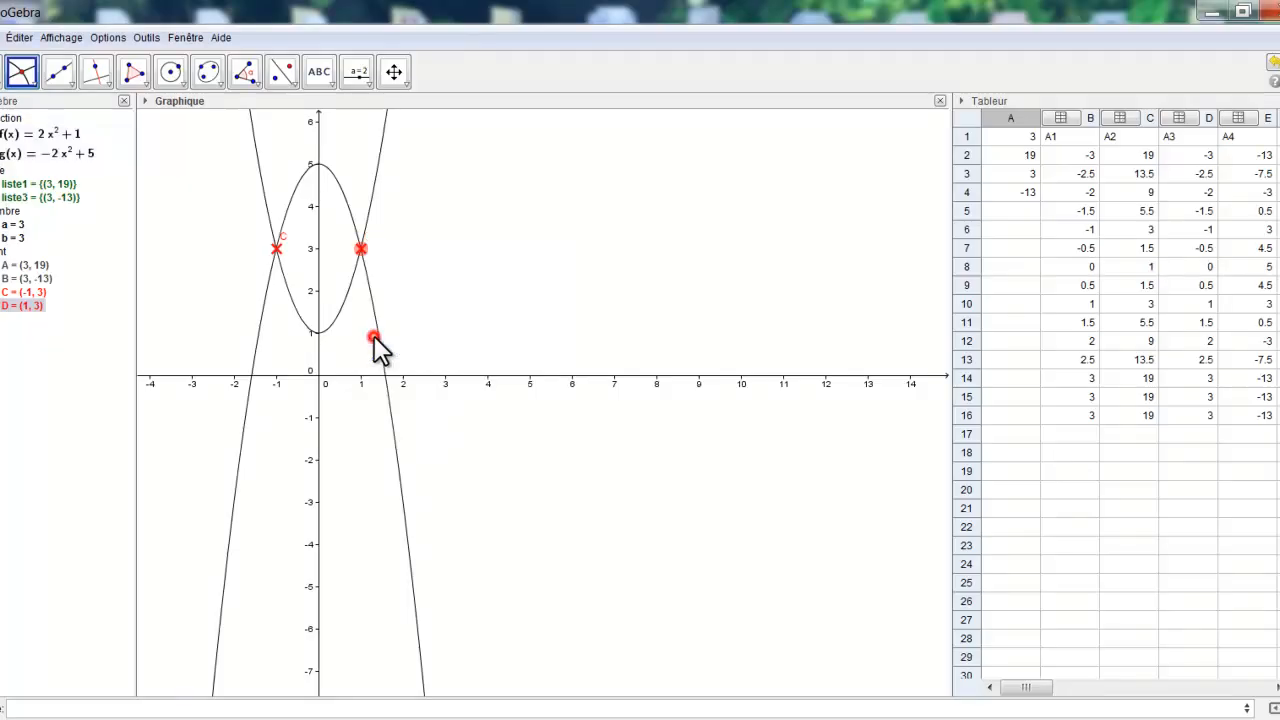
right_click(276, 250)
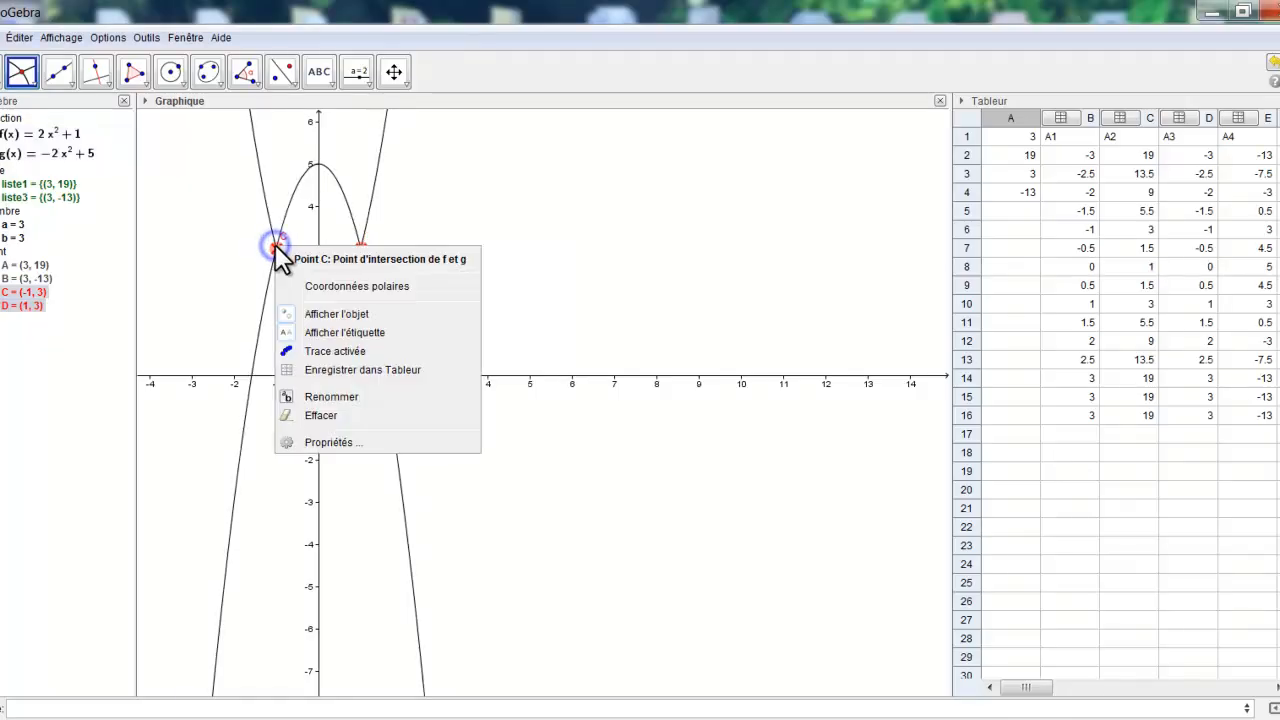
click(288, 330)
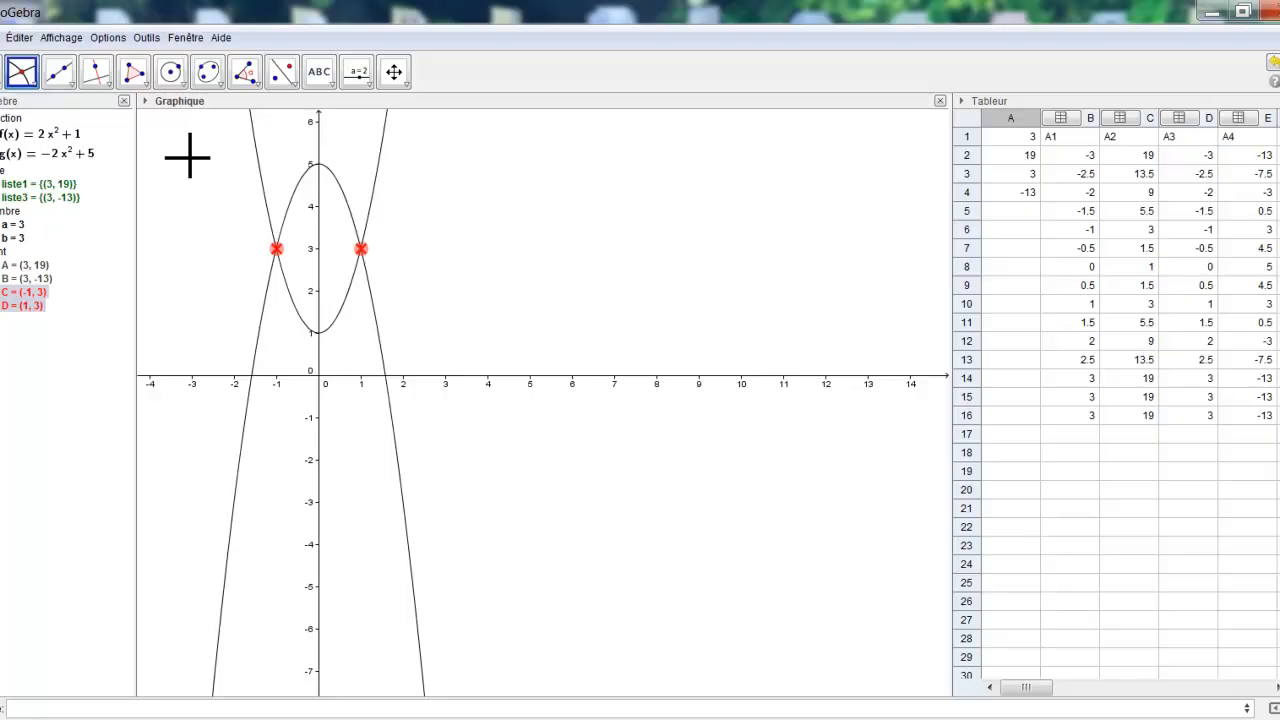
- Draw perpendicular lines to the x-axis through intersection points C and D
click(97, 70)
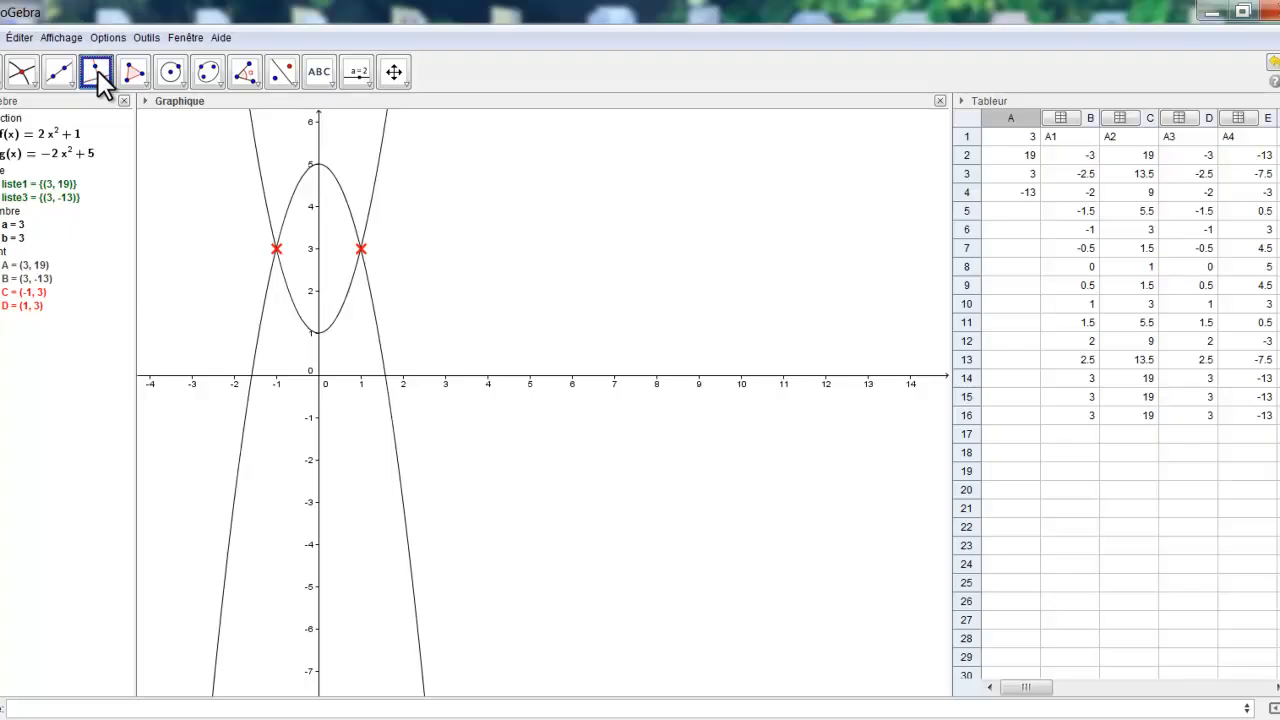
click(275, 249)
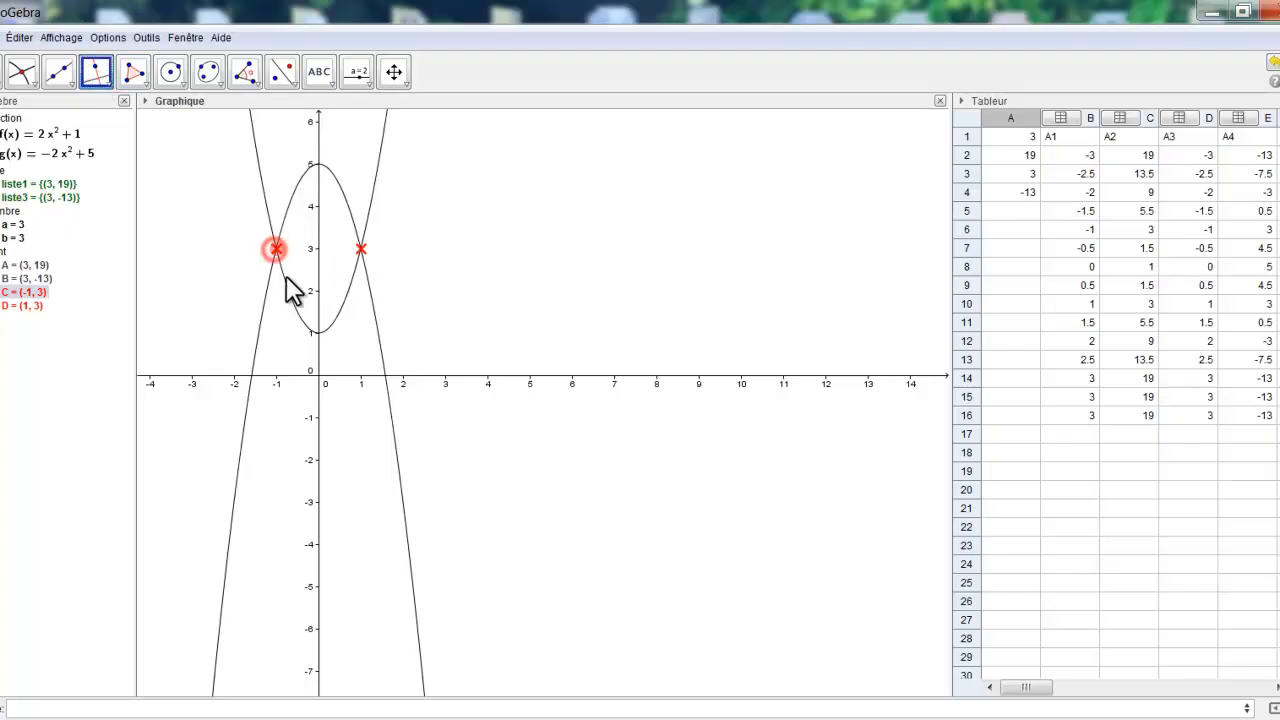
click(277, 379)
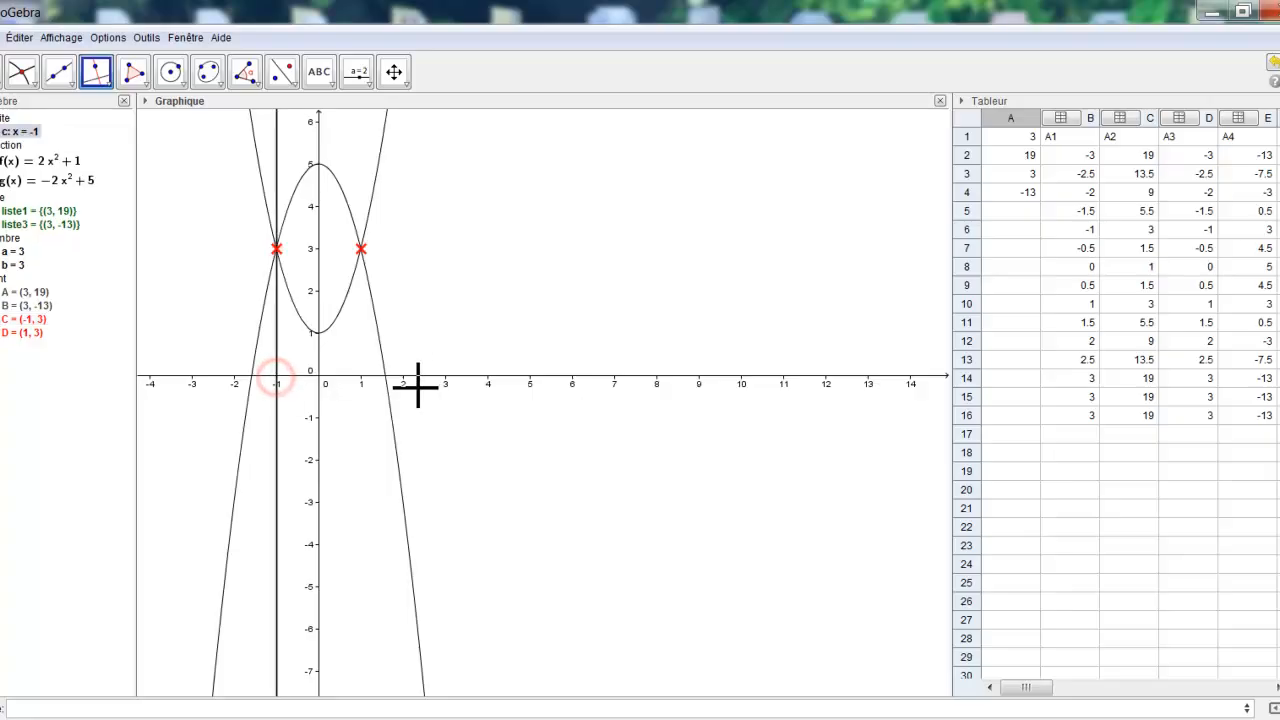
click(358, 250)
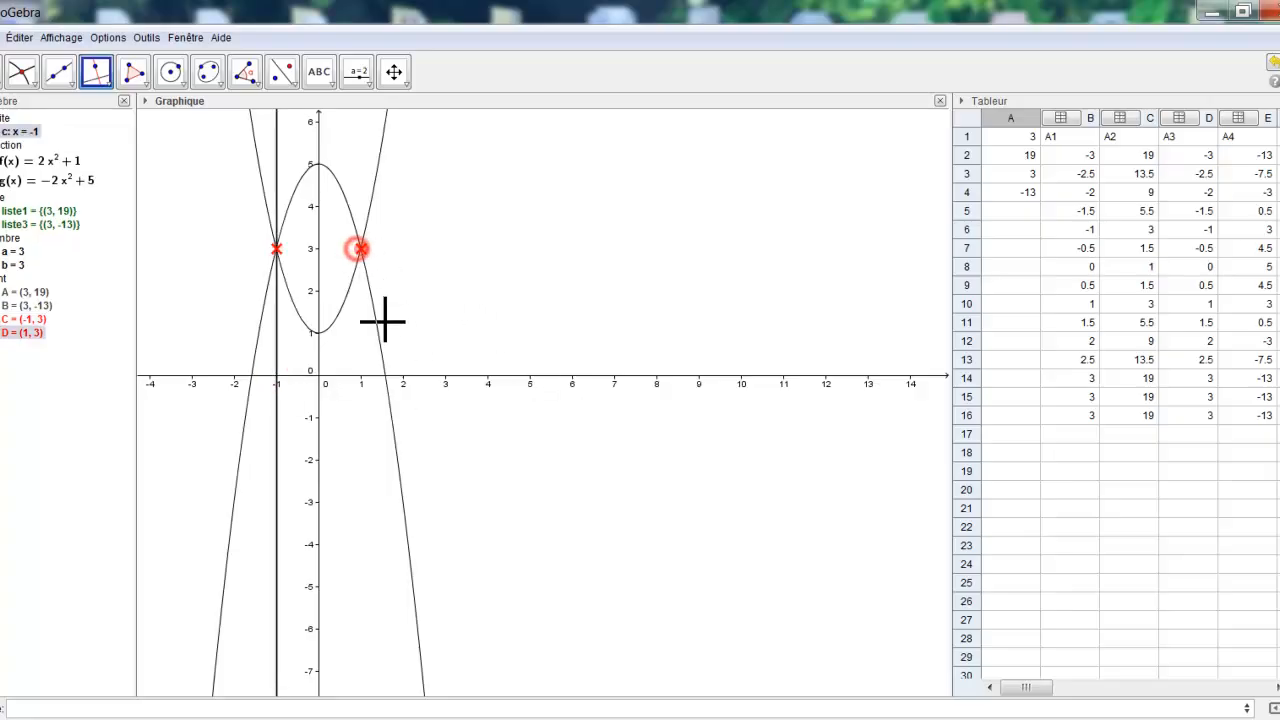
click(366, 379)
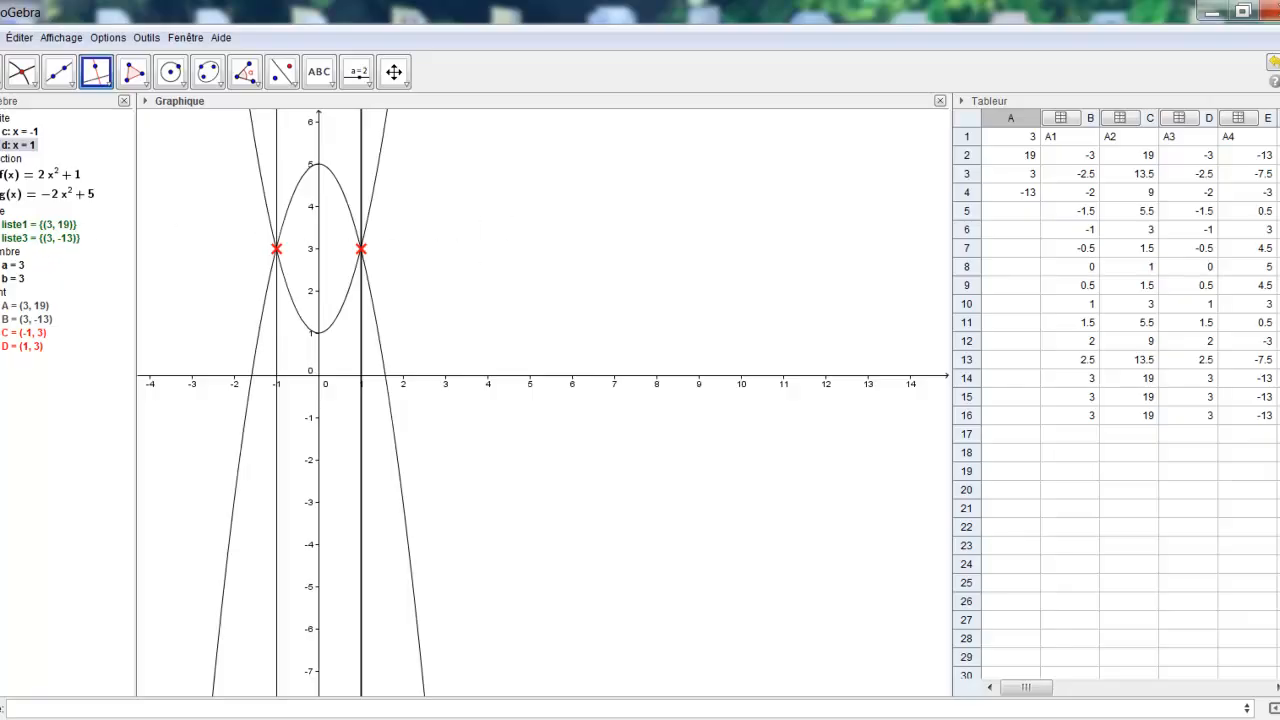
- Mark the intersection points of the two vertical lines with the x-axis
click(67, 78)
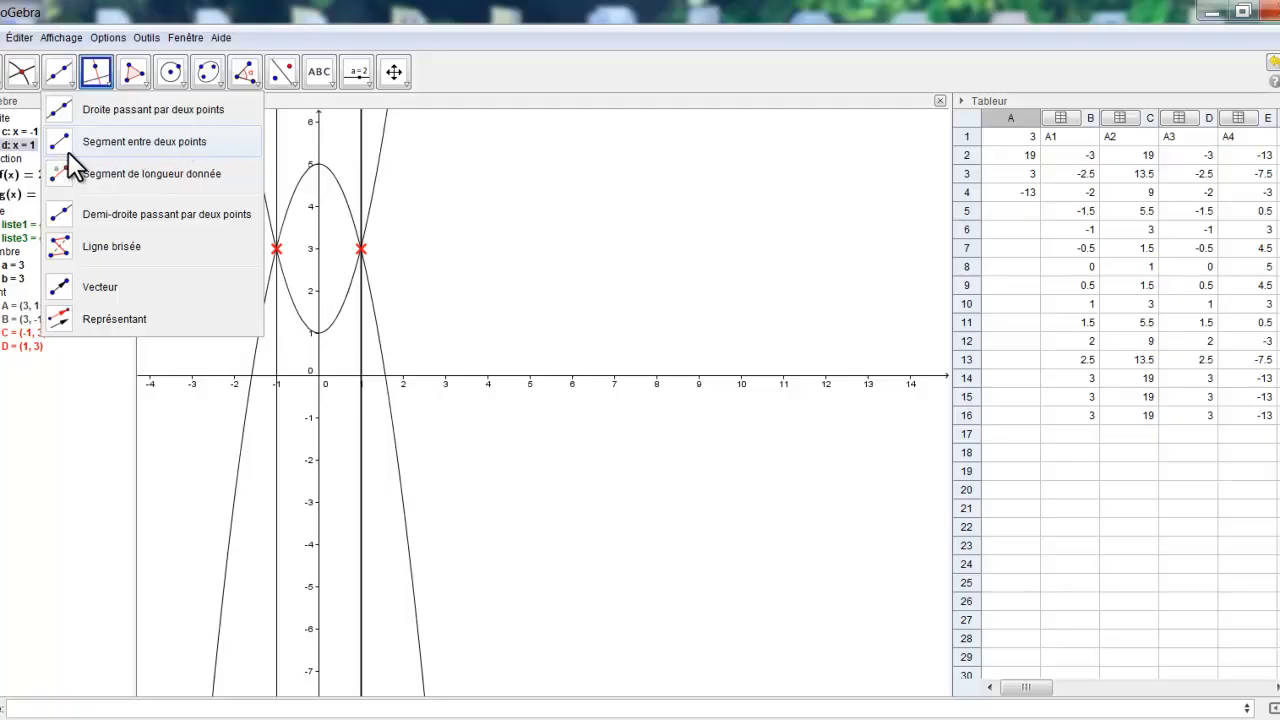
mouse_move(22, 80)
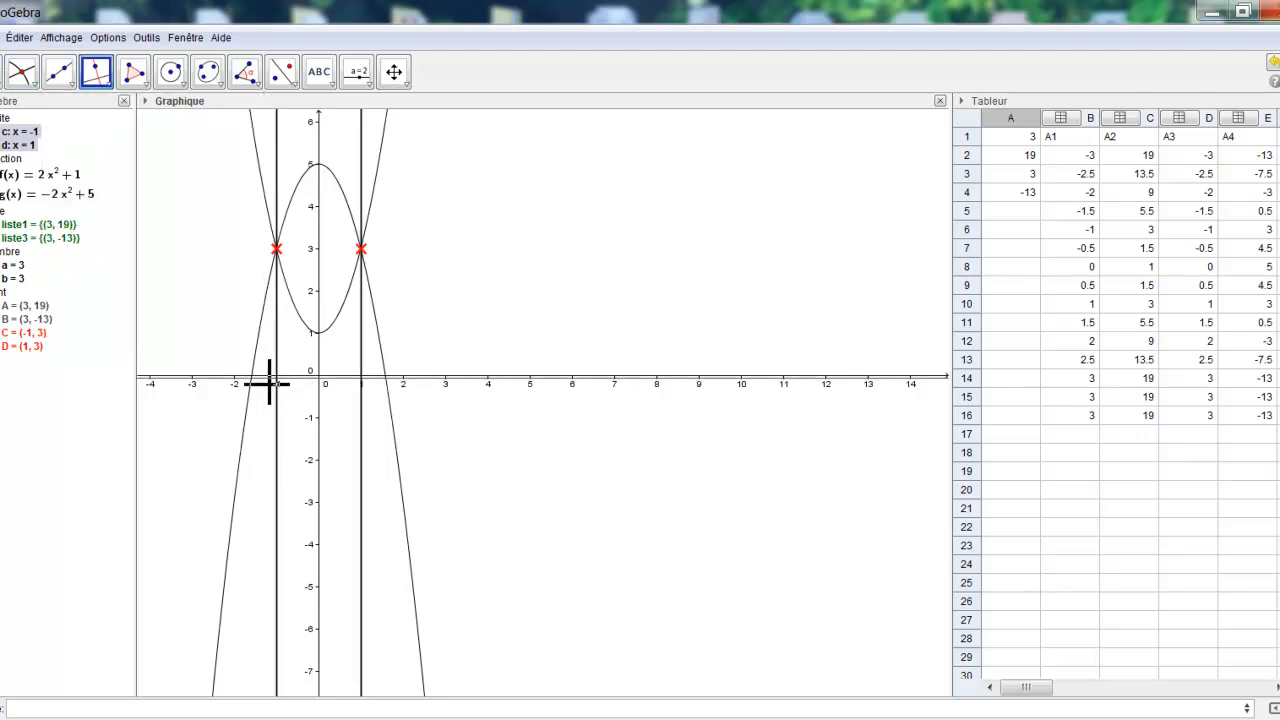
click(22, 72)
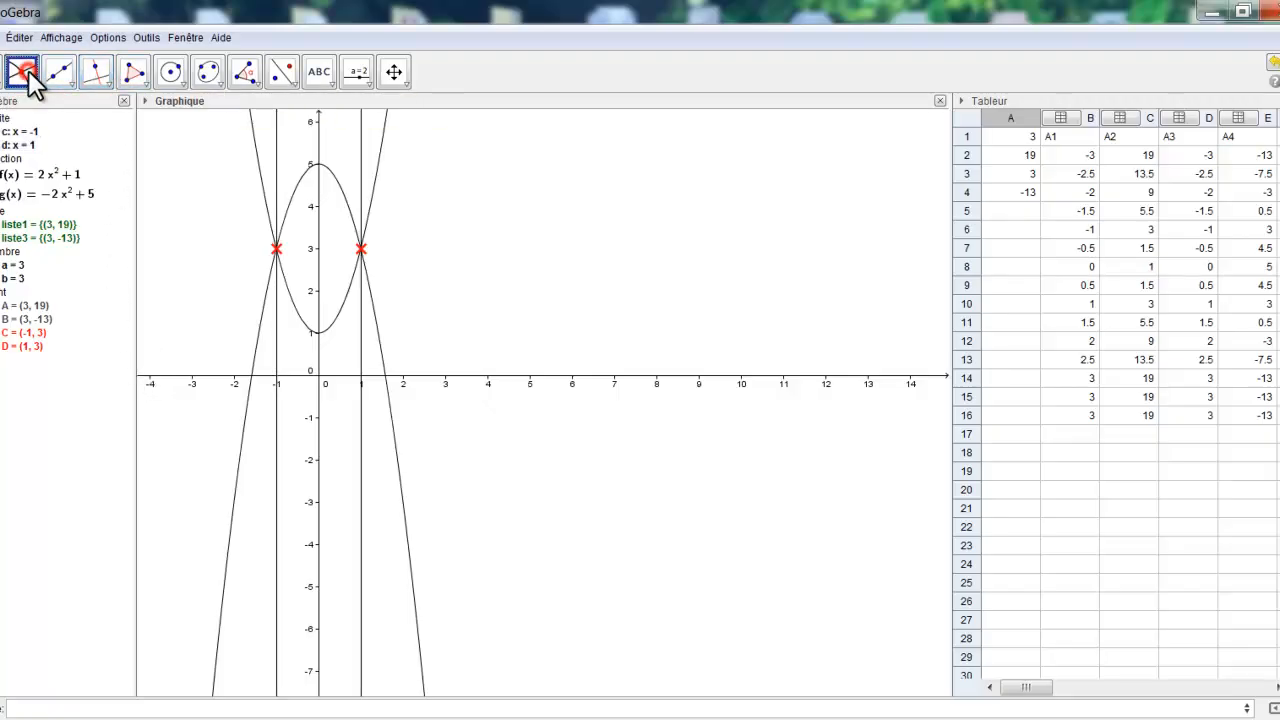
click(276, 367)
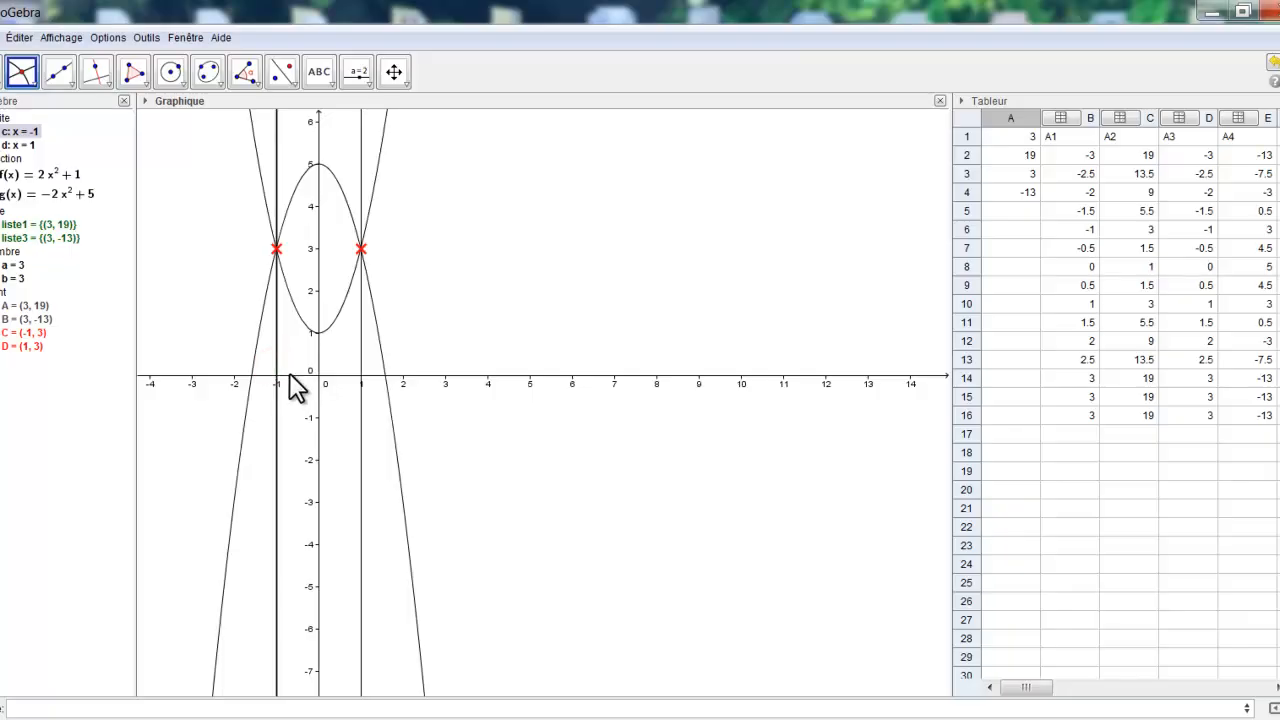
click(285, 376)
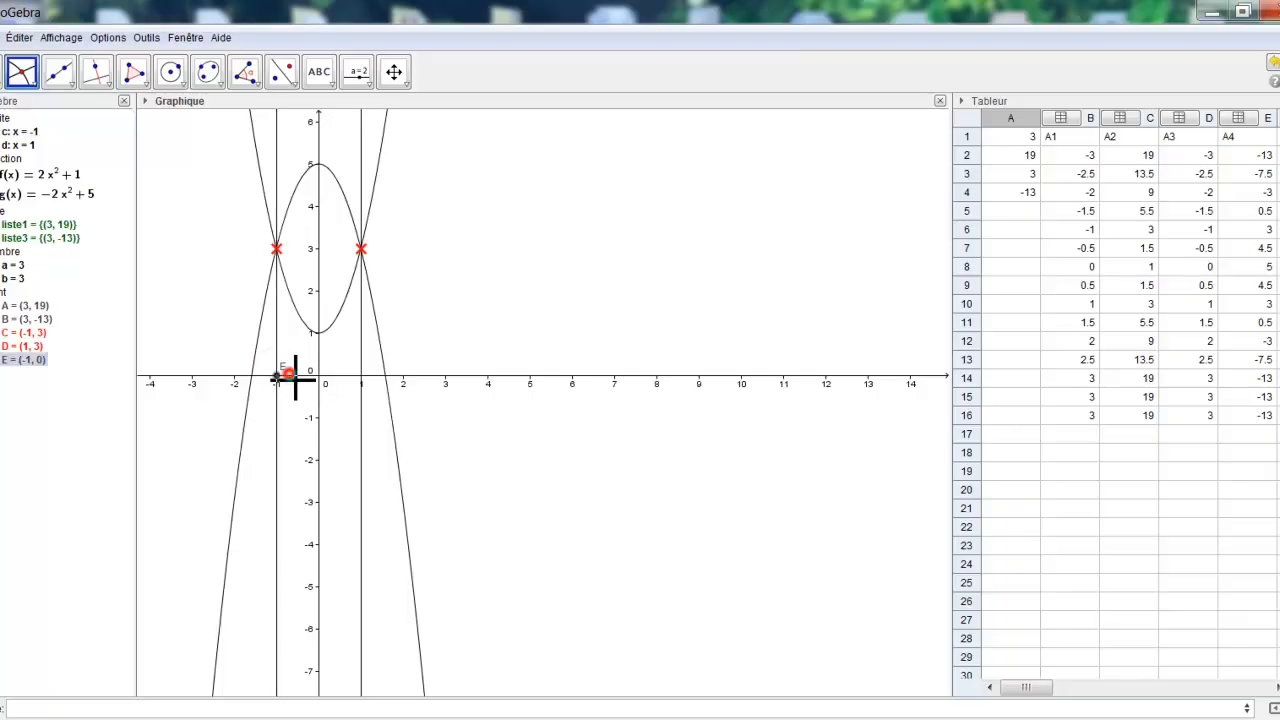
click(361, 351)
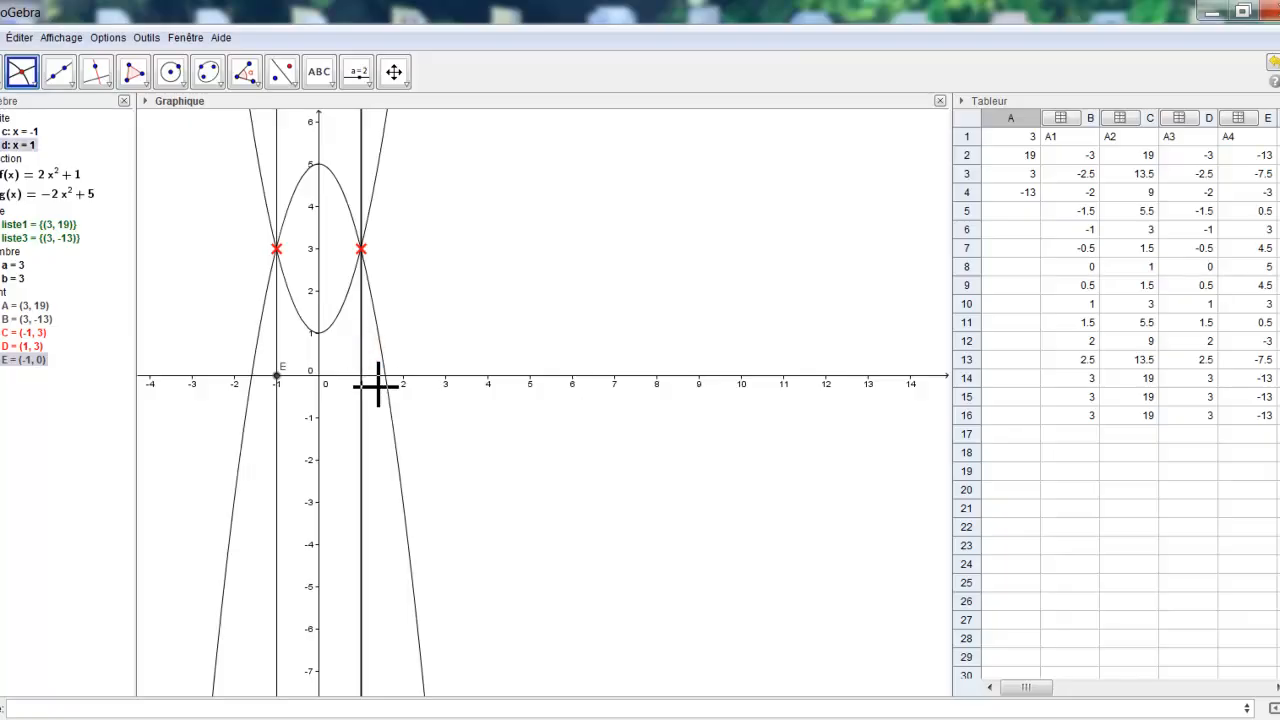
click(375, 381)
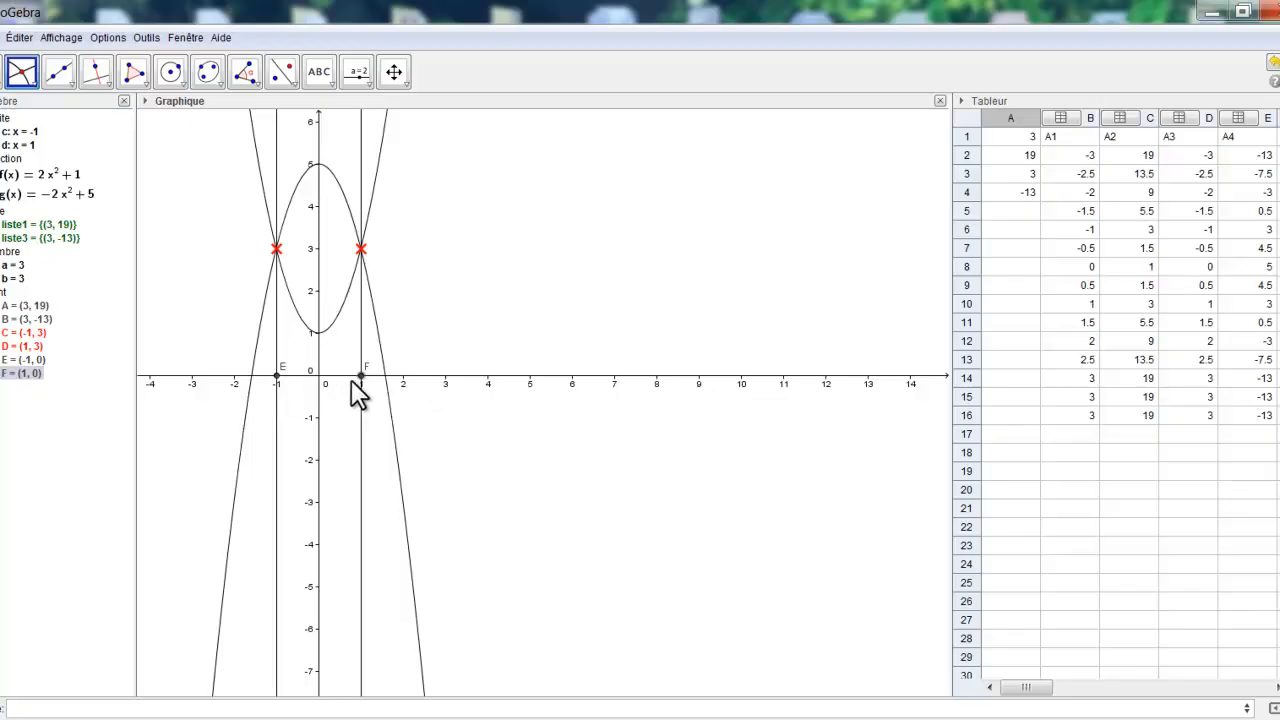
- Set the label of x-axis point E to show its value (Valeur)
right_click(282, 383)
click(333, 577)
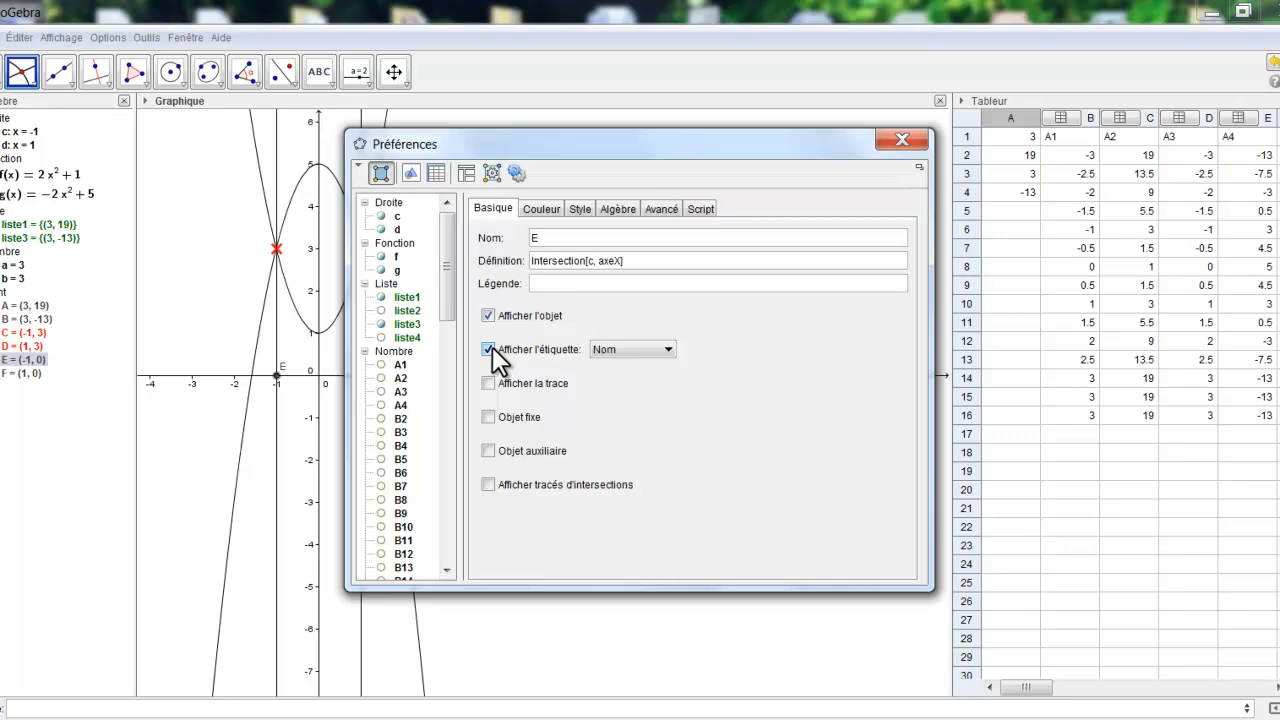
click(668, 349)
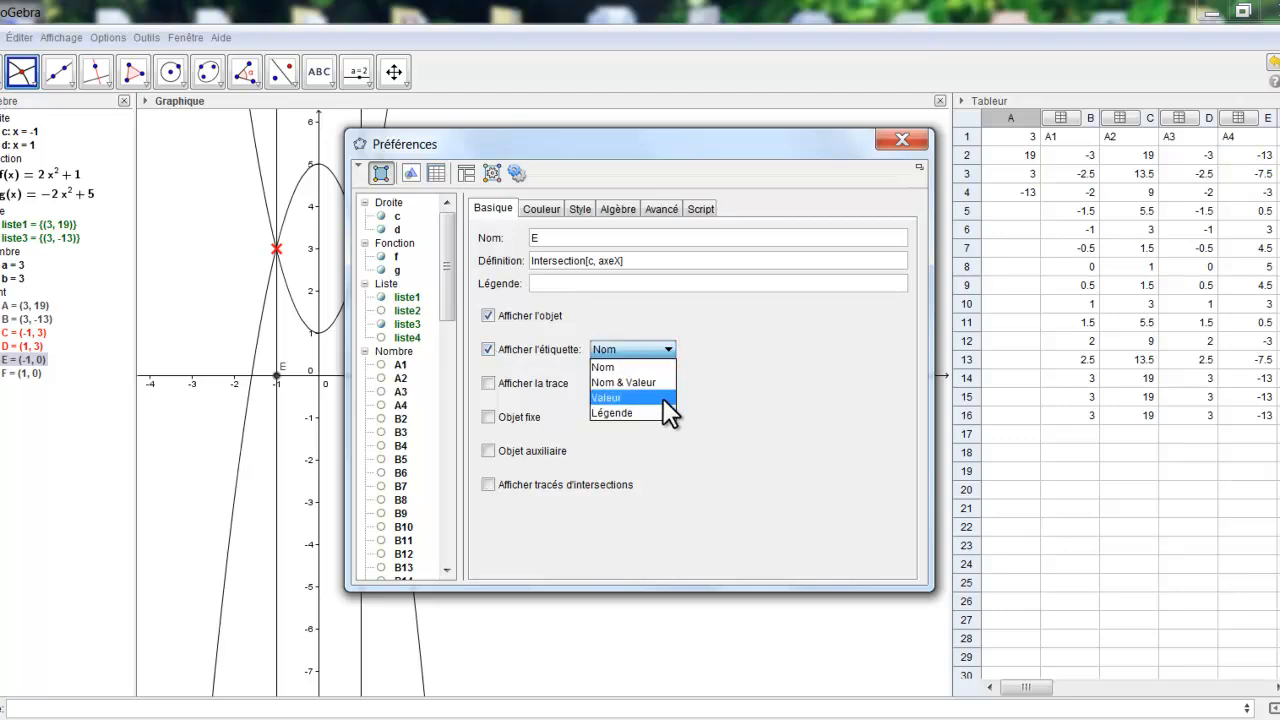
click(654, 397)
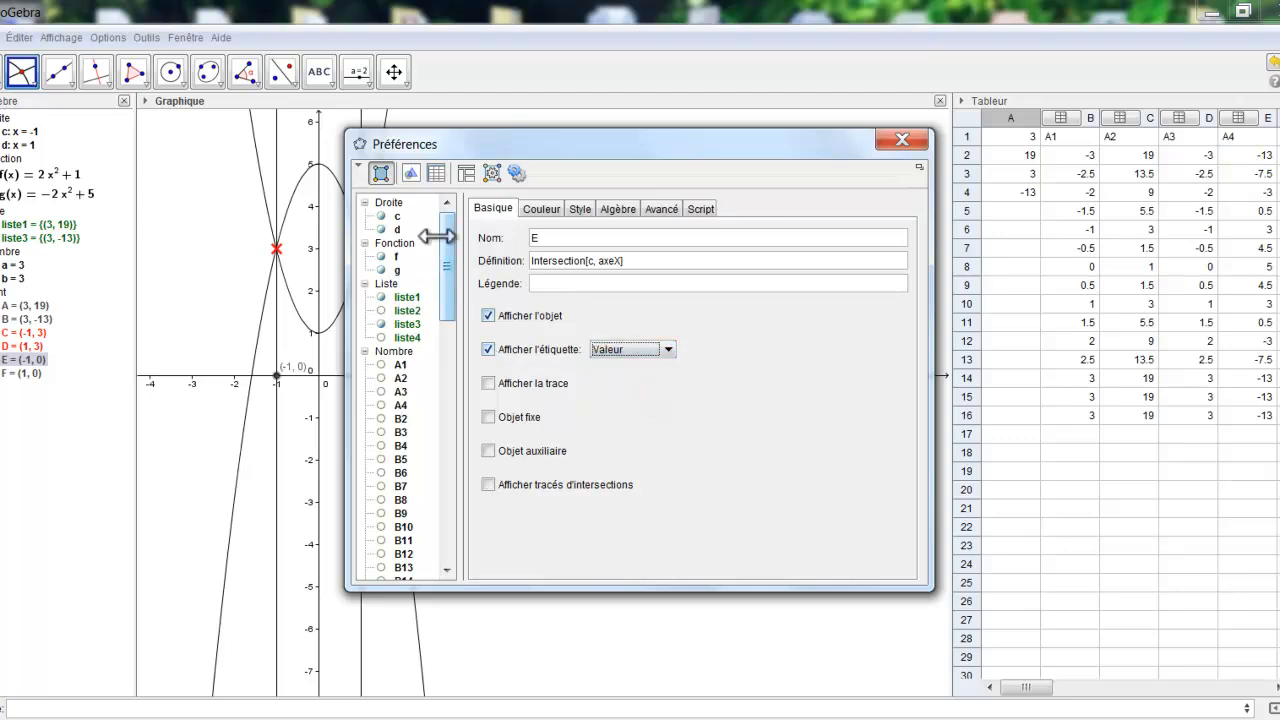
- Style point E as a red plus sign with point size 5 and close its properties
click(544, 208)
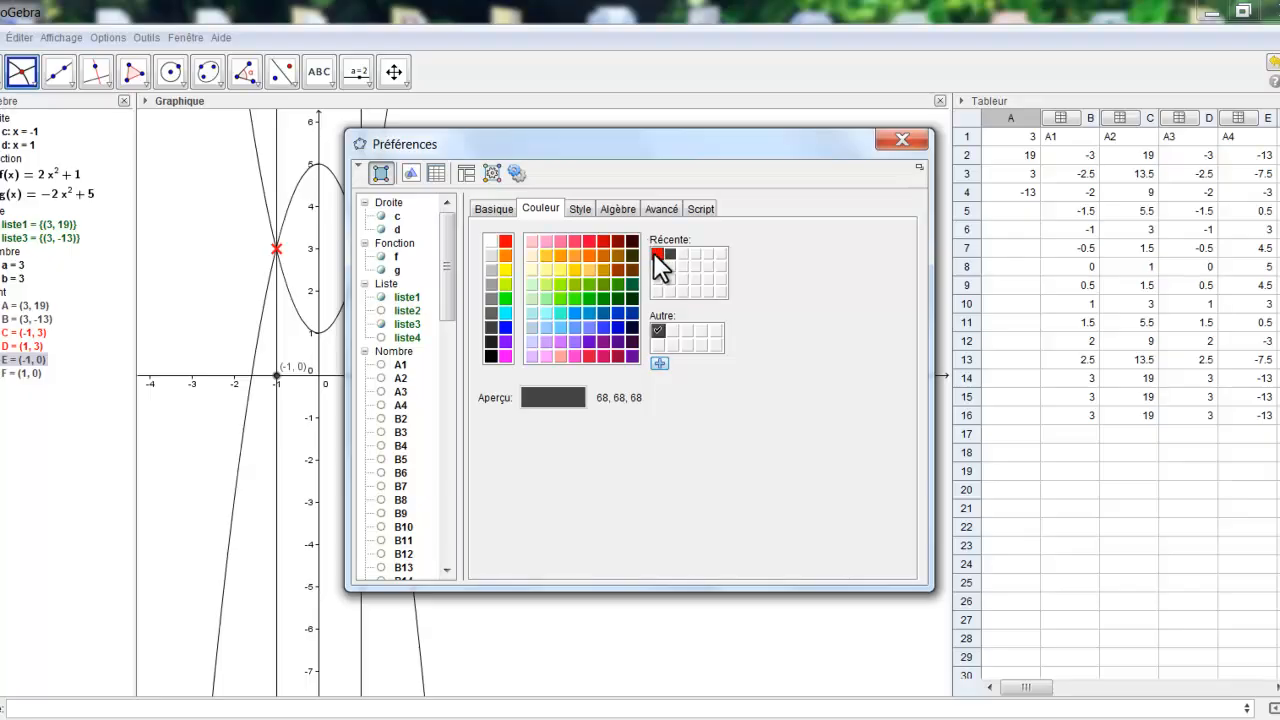
click(657, 254)
click(580, 210)
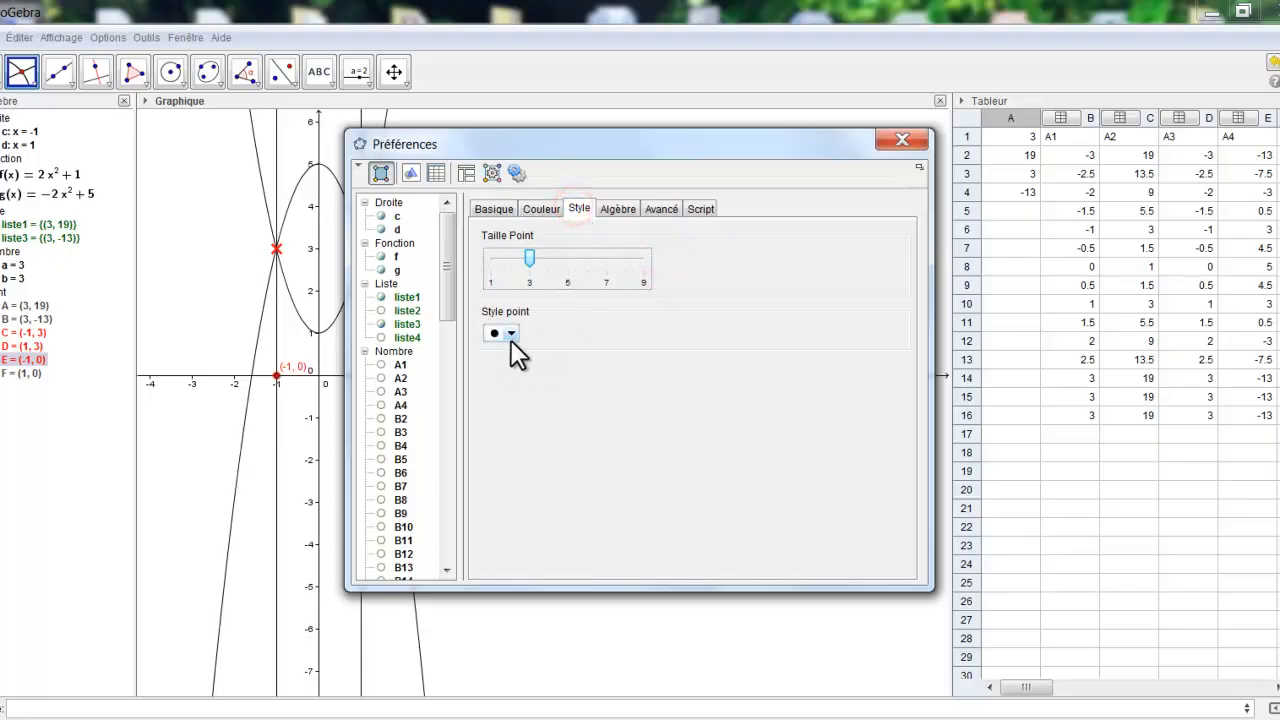
click(512, 333)
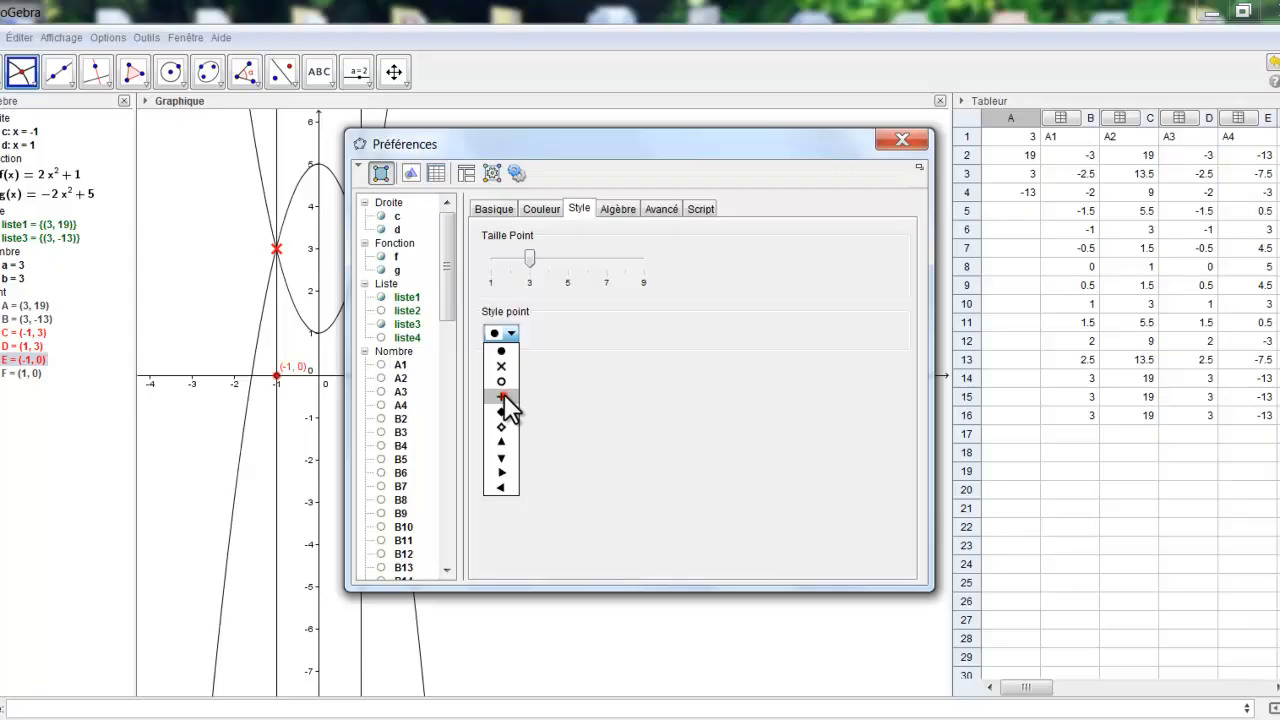
click(502, 397)
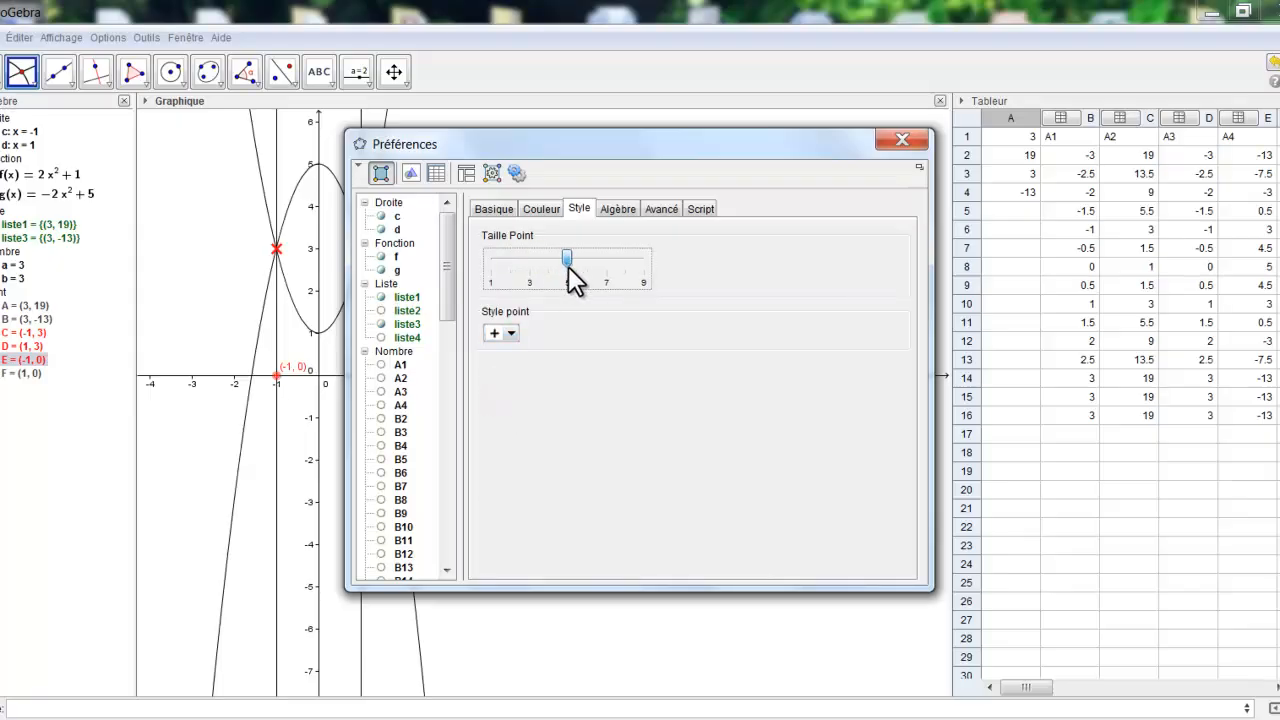
click(900, 142)
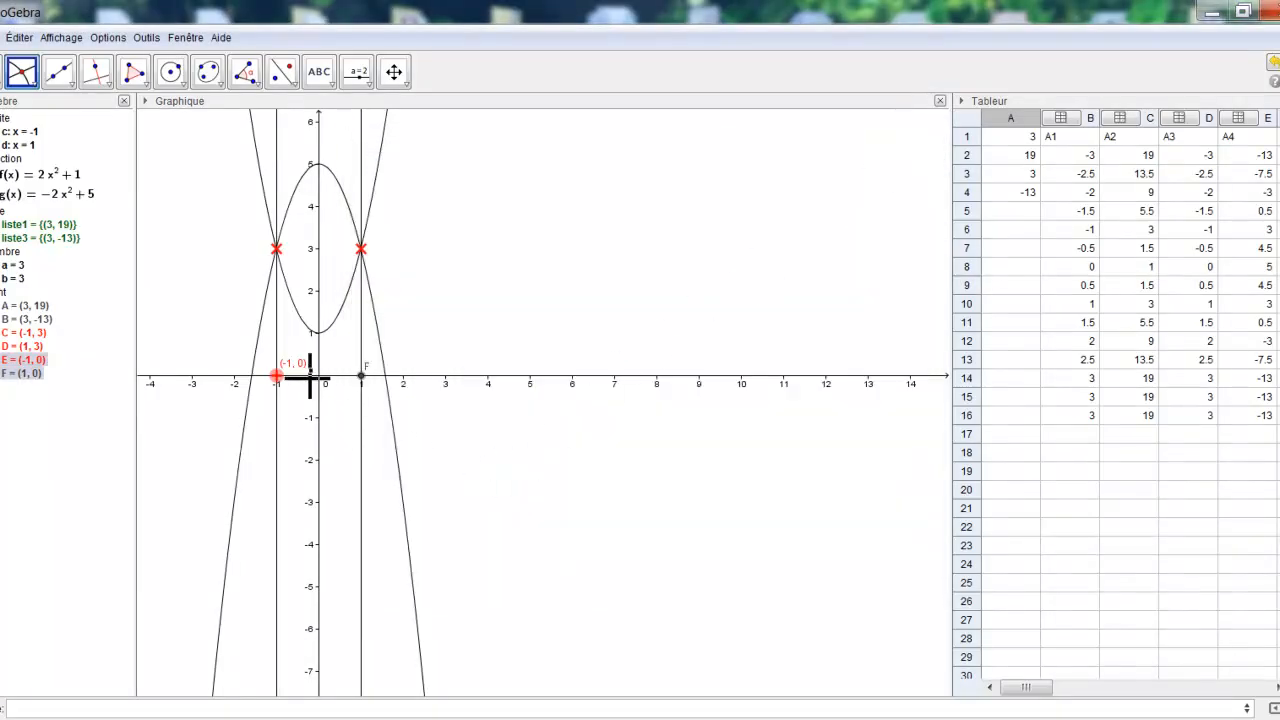
- Style x-axis point F as a red plus sign with point size 5 and close its properties
click(361, 382)
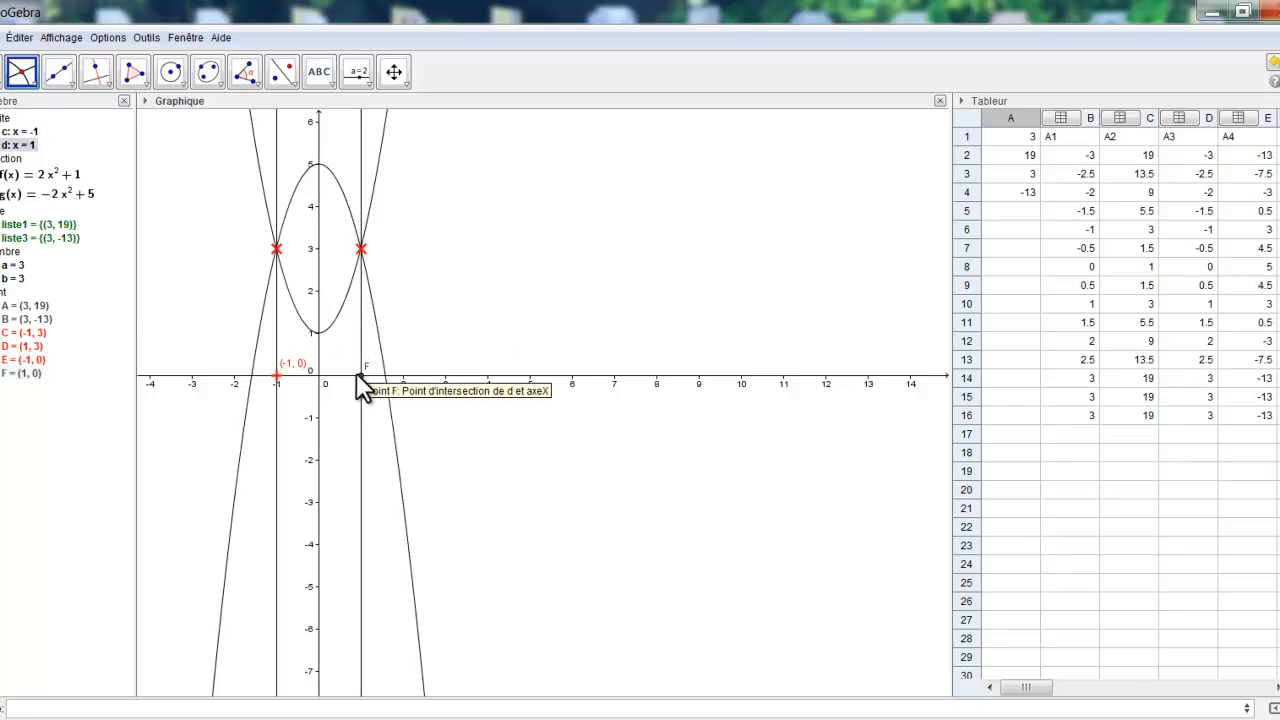
right_click(357, 377)
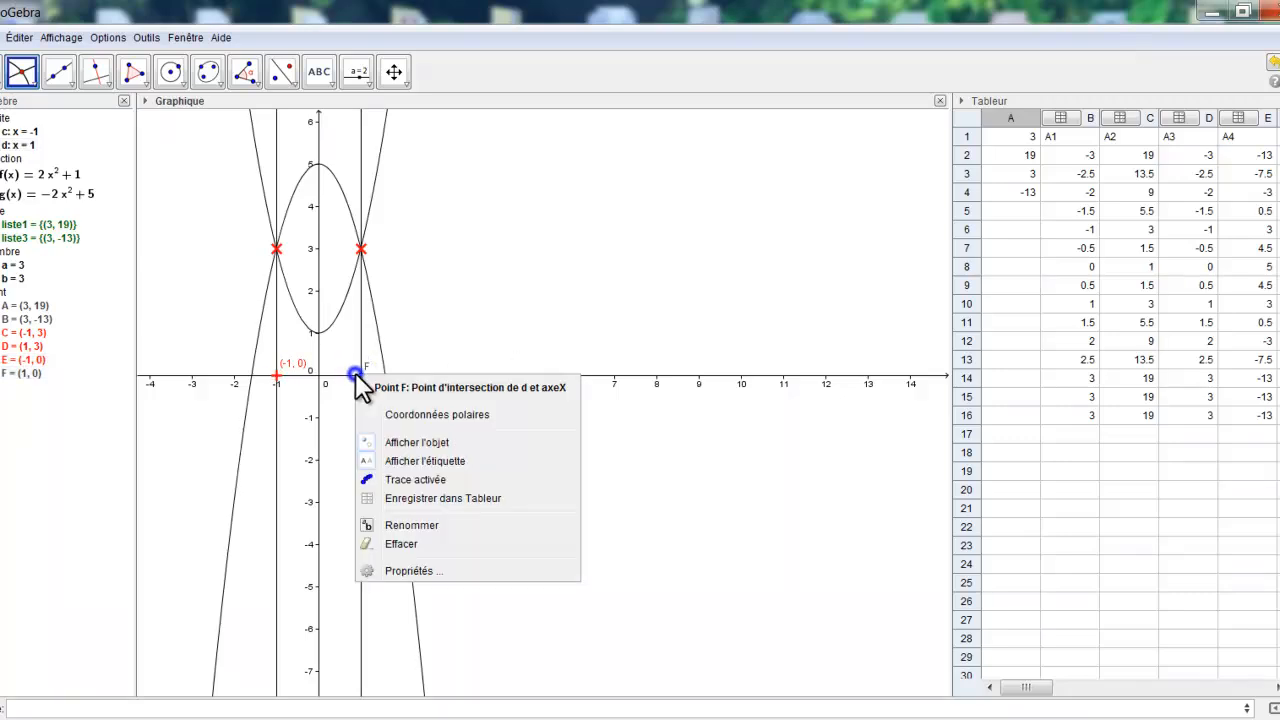
click(404, 570)
click(508, 332)
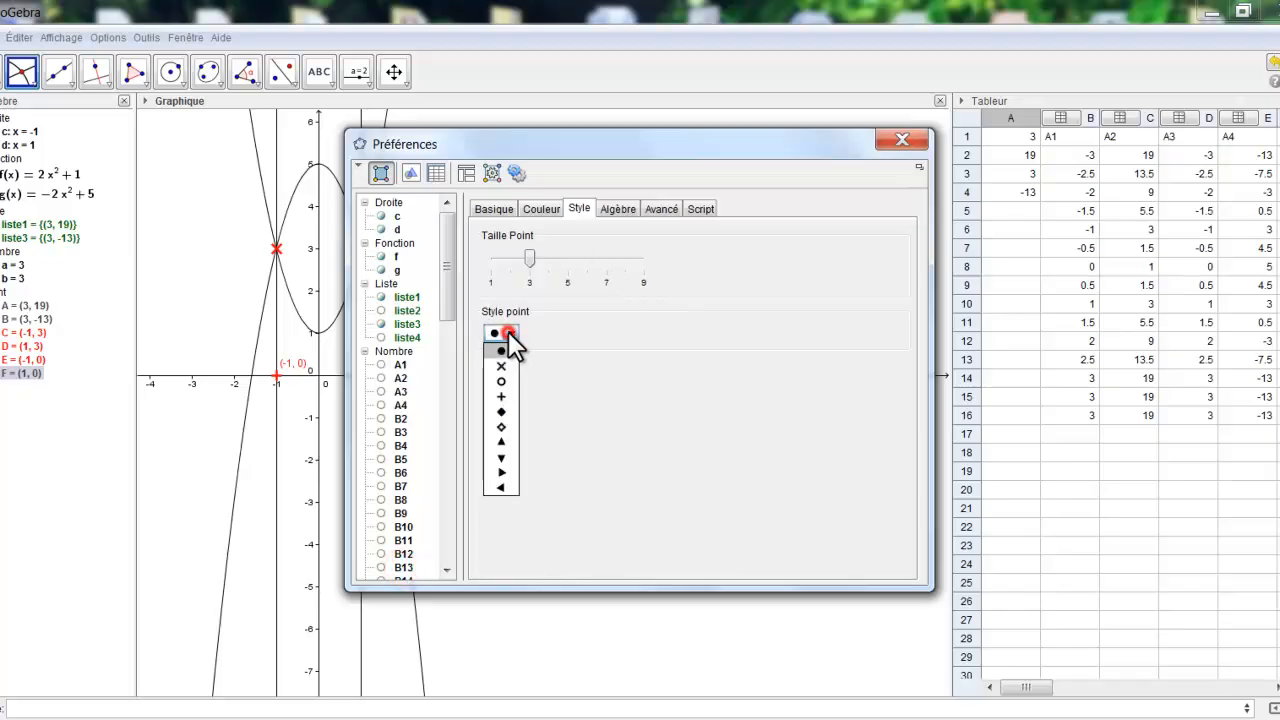
click(503, 397)
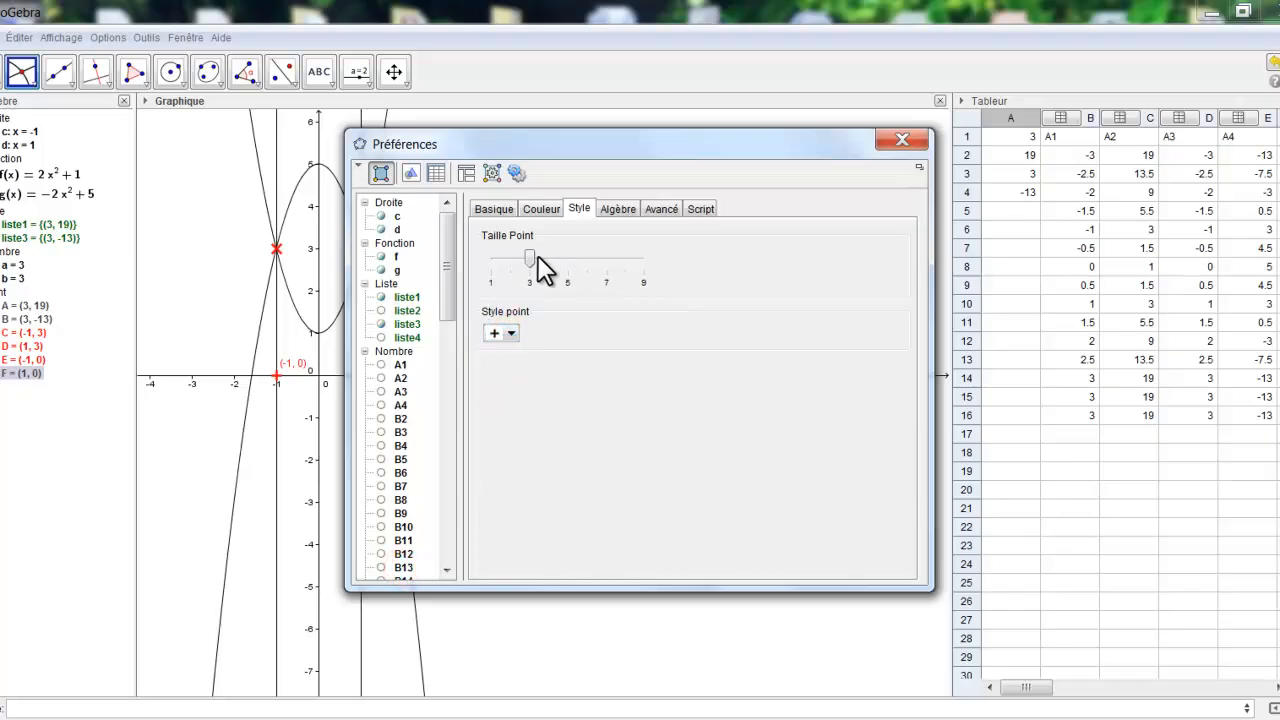
drag(531, 257, 570, 262)
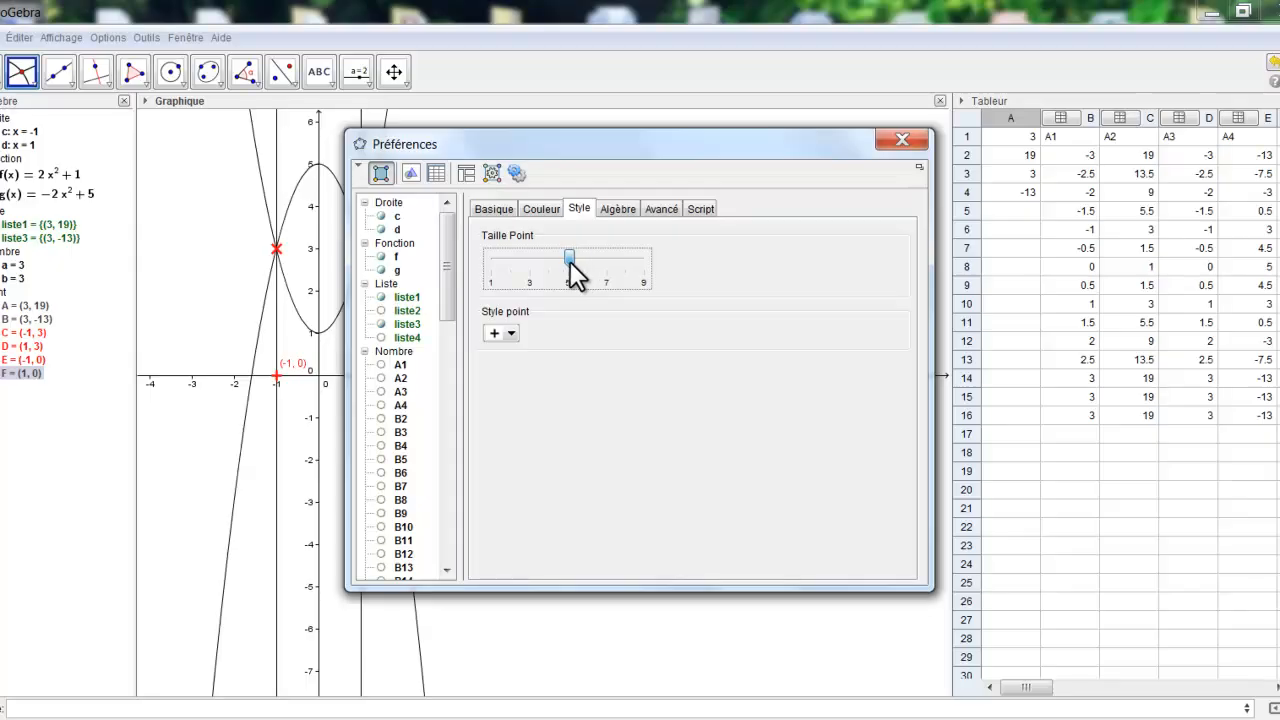
click(545, 209)
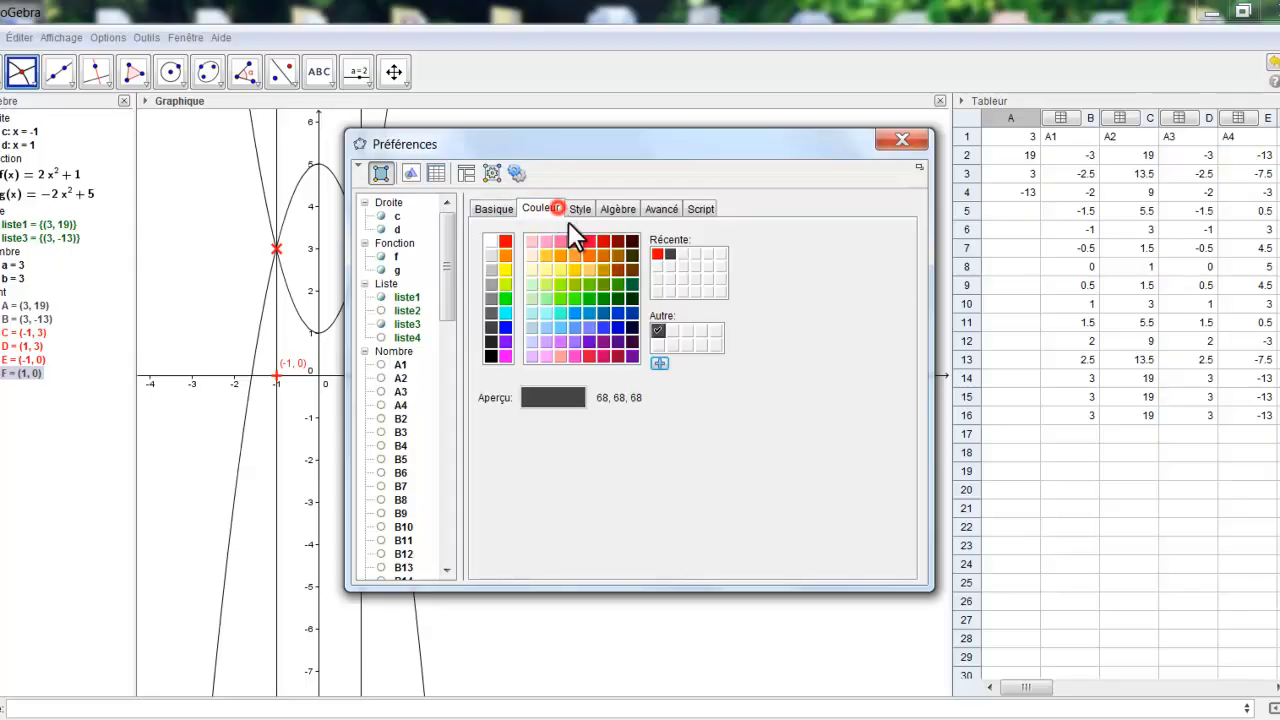
click(657, 253)
click(901, 140)
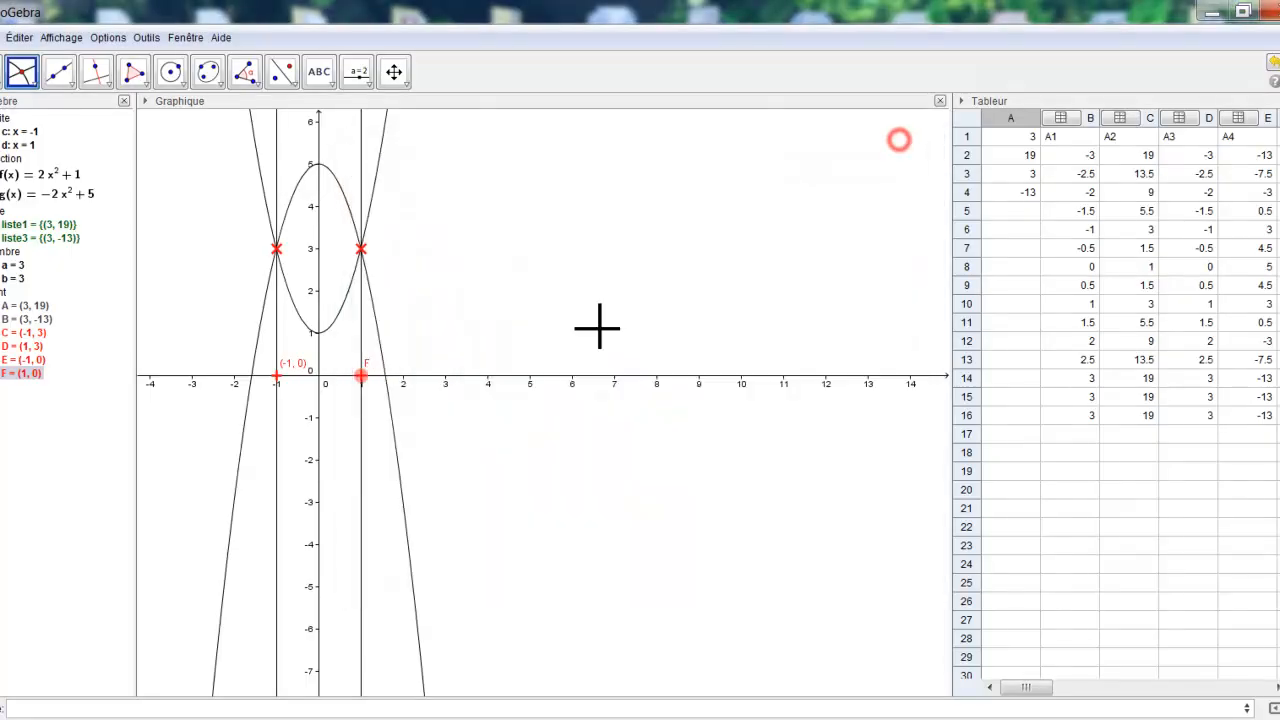
- Set the label of x-axis point F to show its value (Valeur) and close its properties
right_click(360, 377)
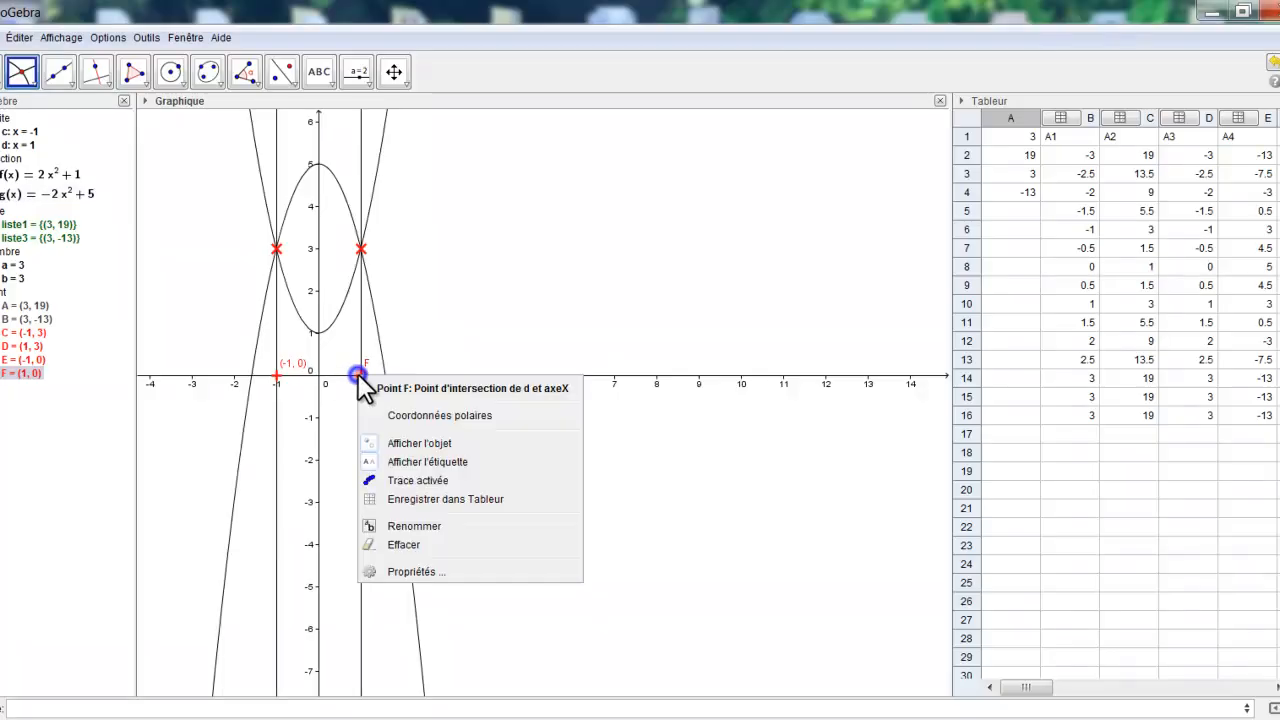
click(395, 570)
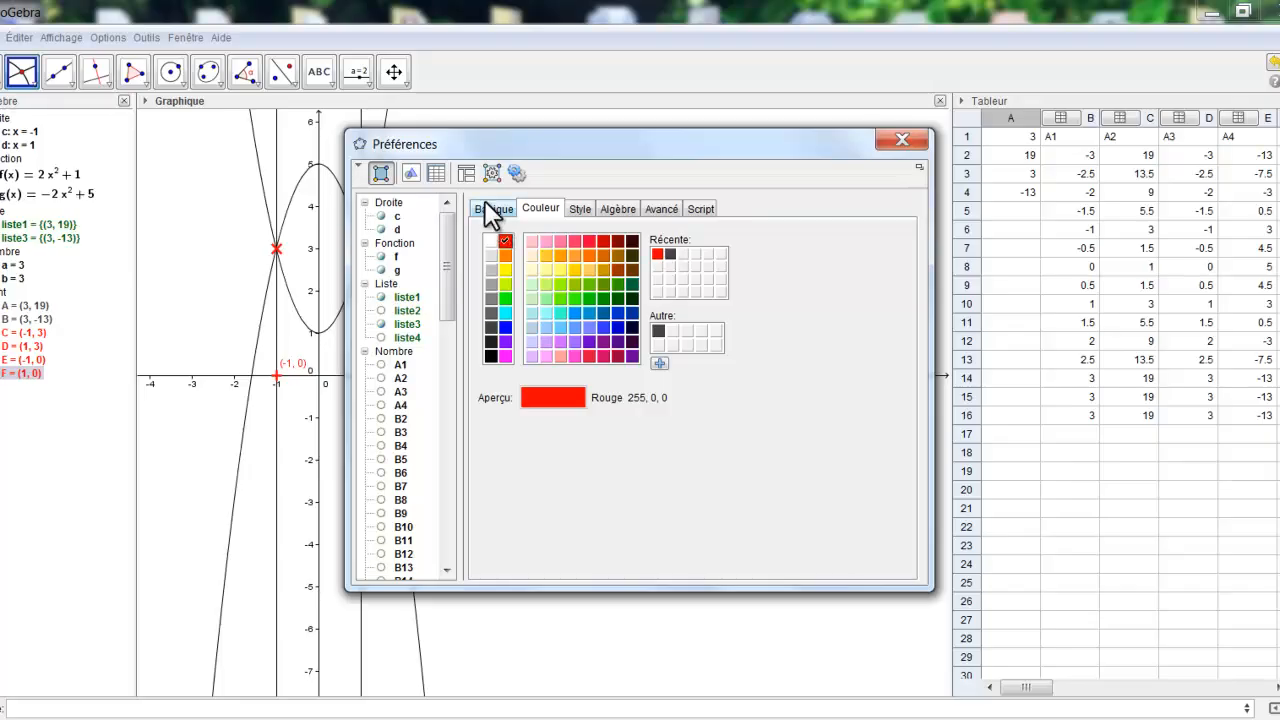
click(484, 202)
click(671, 347)
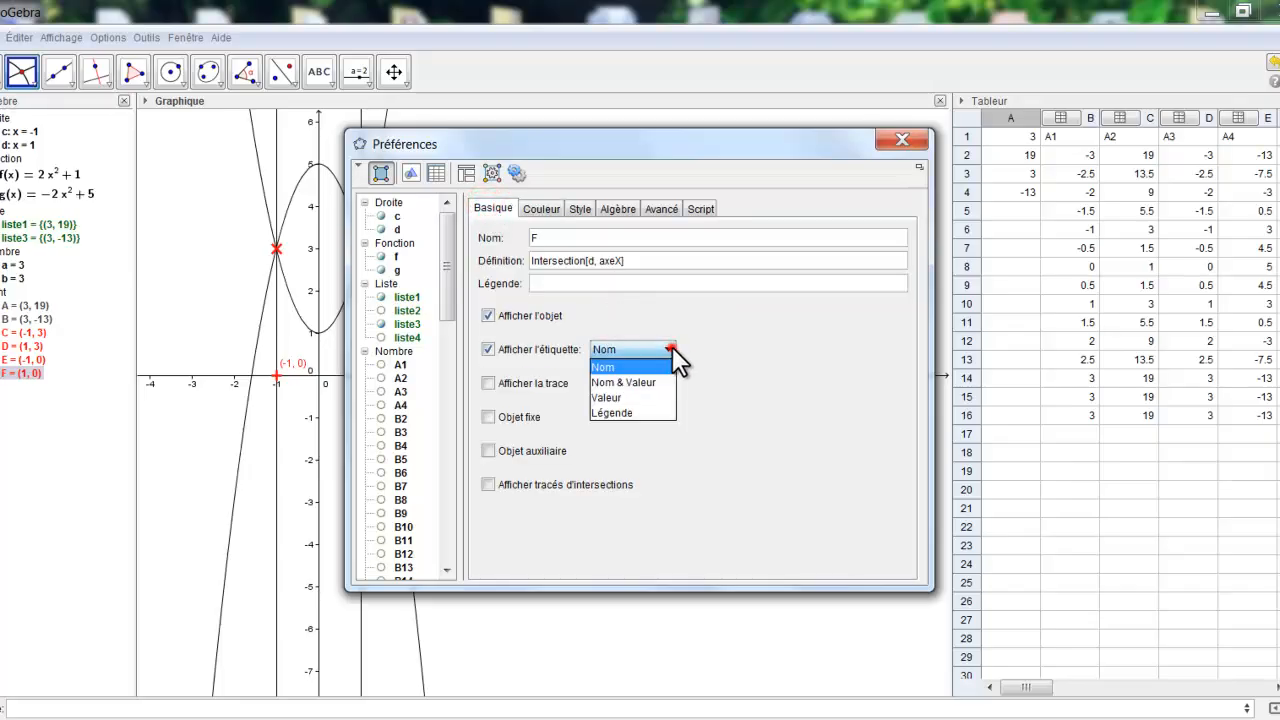
click(648, 396)
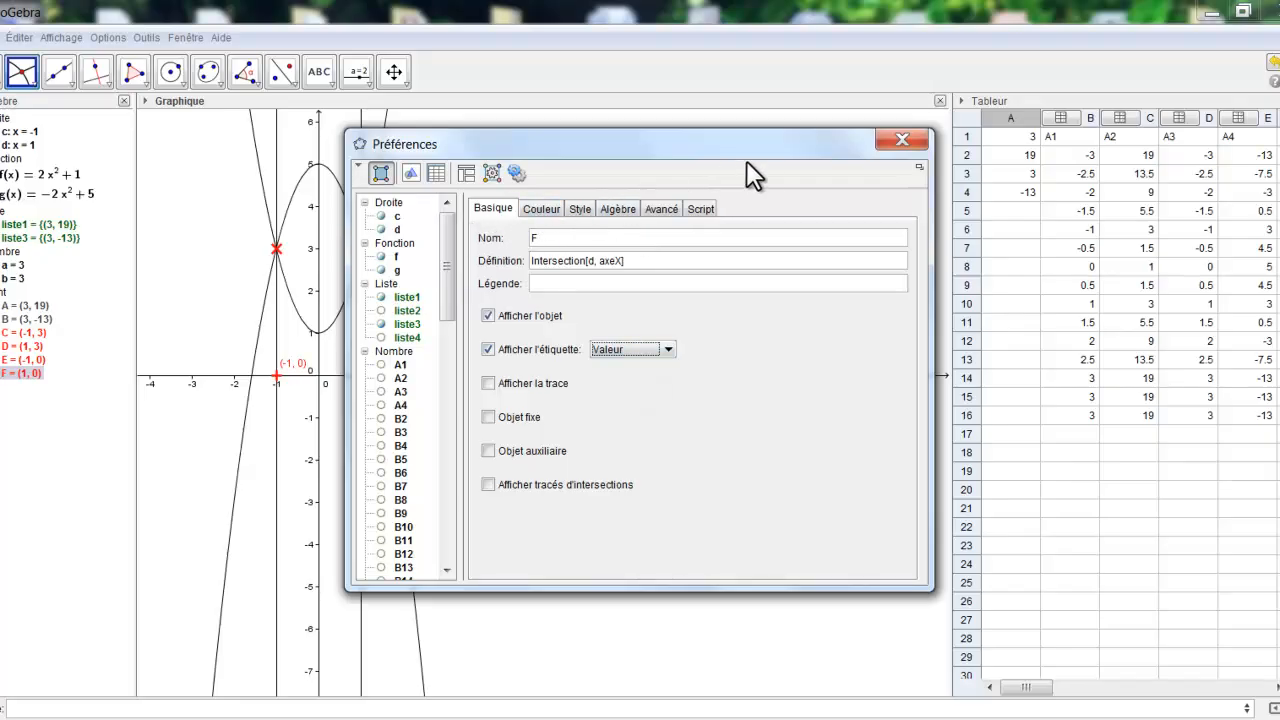
click(904, 141)
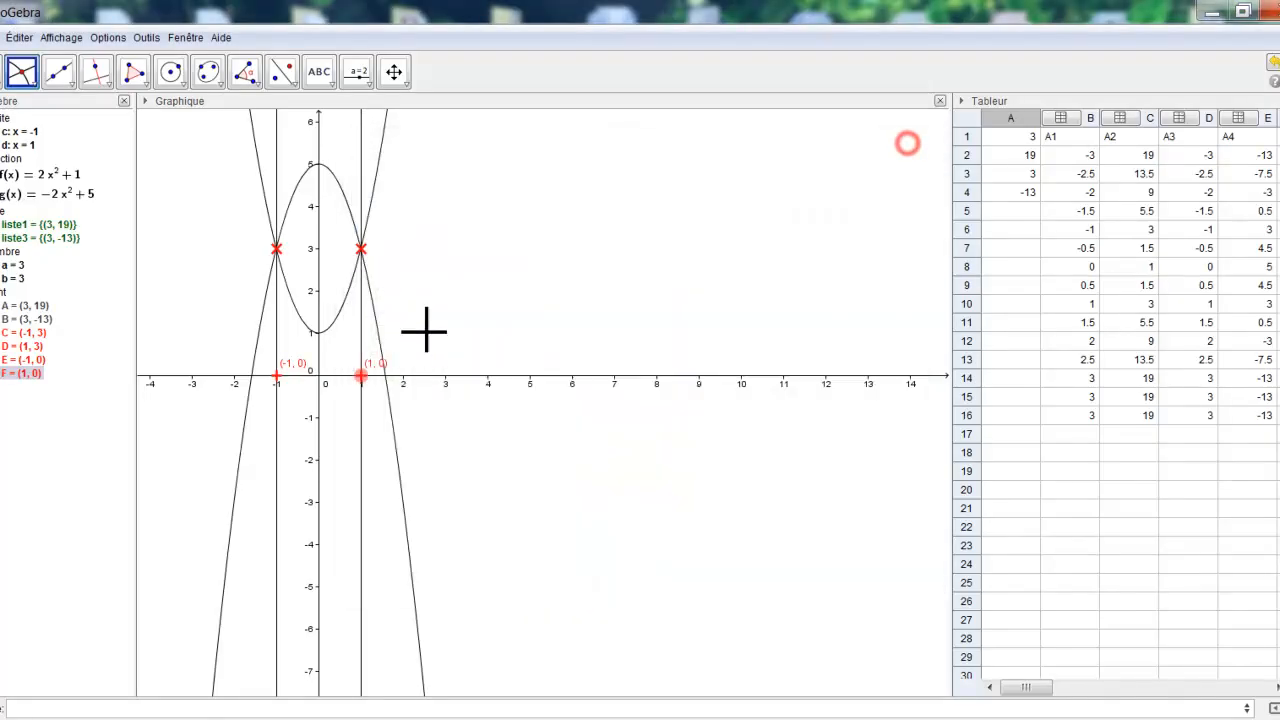
right_click(363, 373)
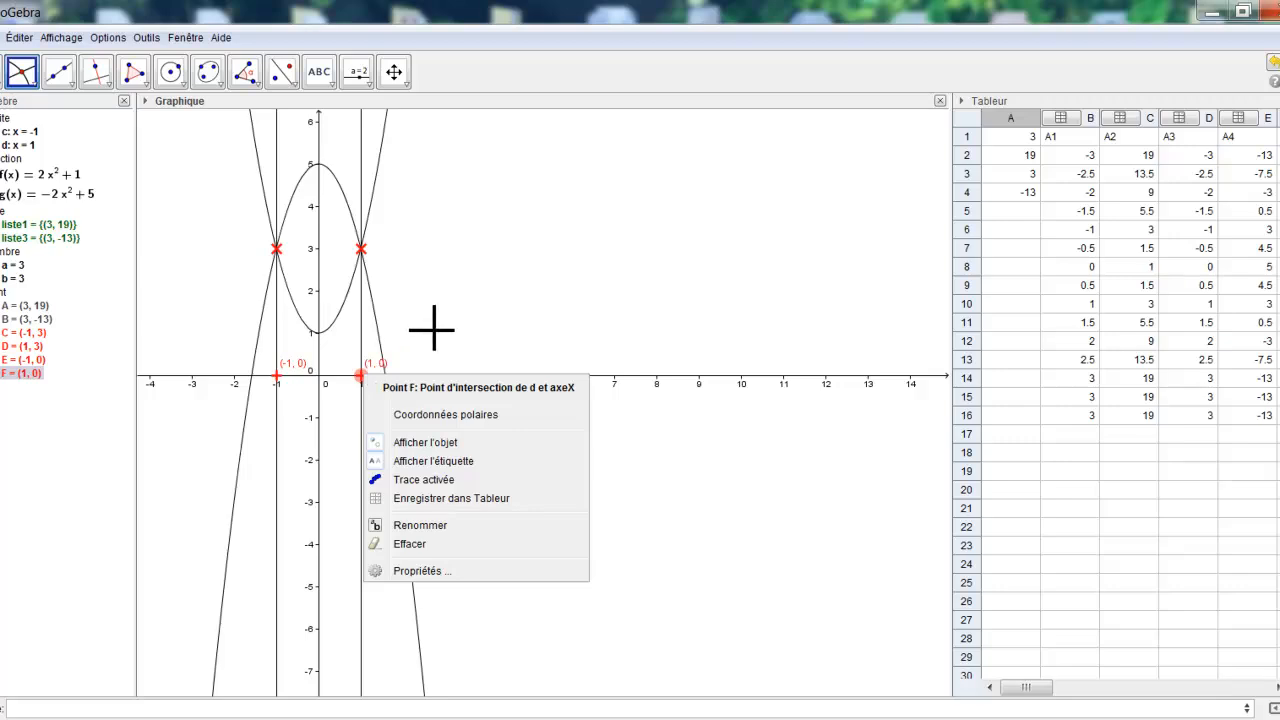
click(446, 322)
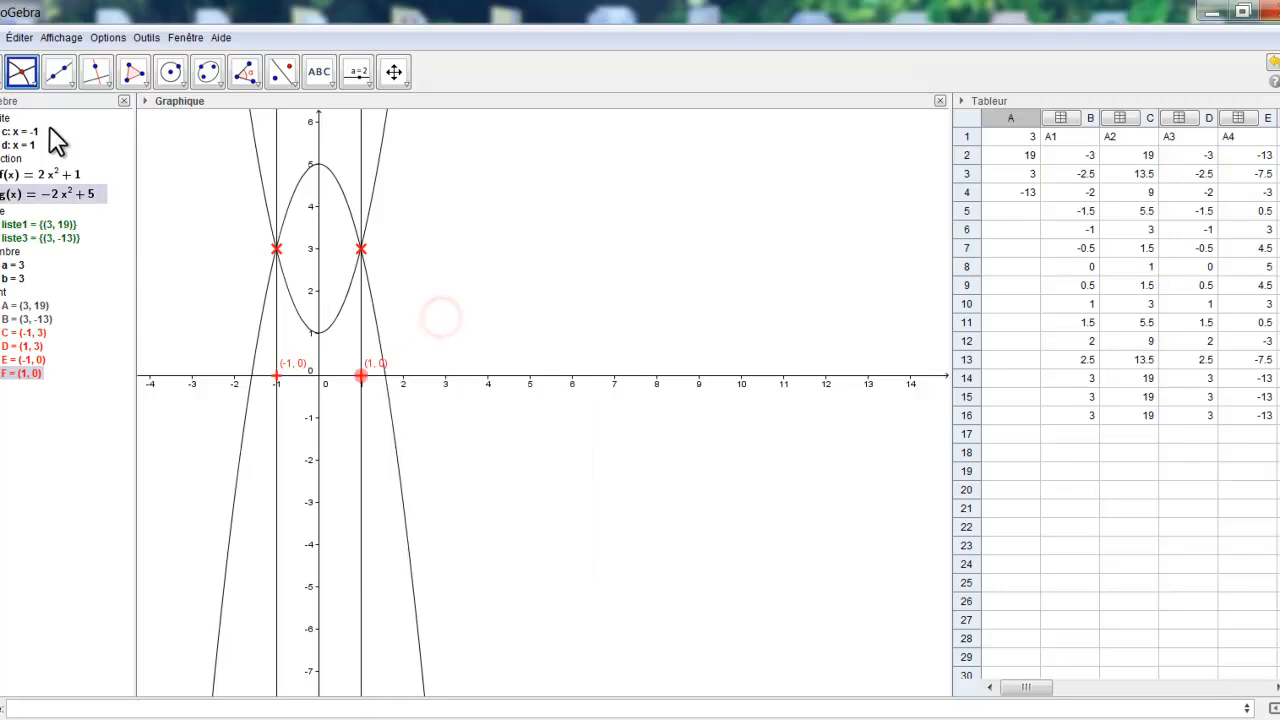
- Move the coordinate labels of points E and F to just below the x-axis
click(1, 73)
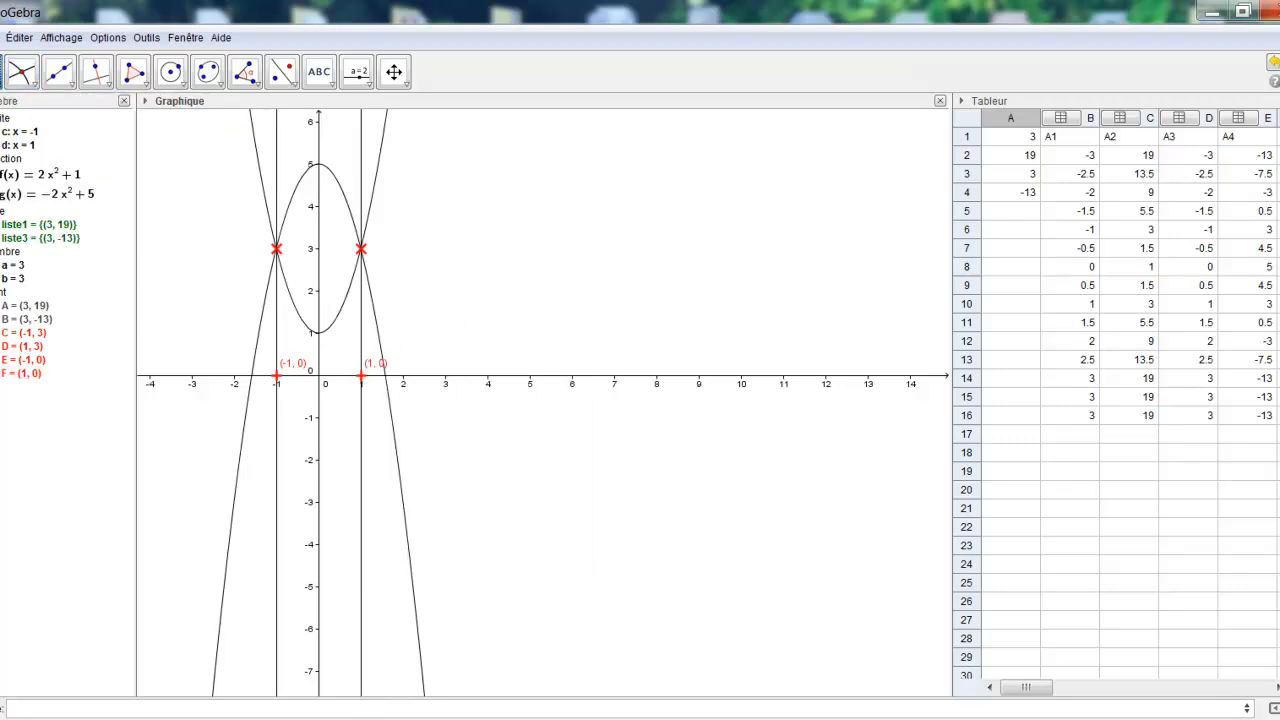
drag(296, 365, 300, 407)
drag(373, 362, 374, 398)
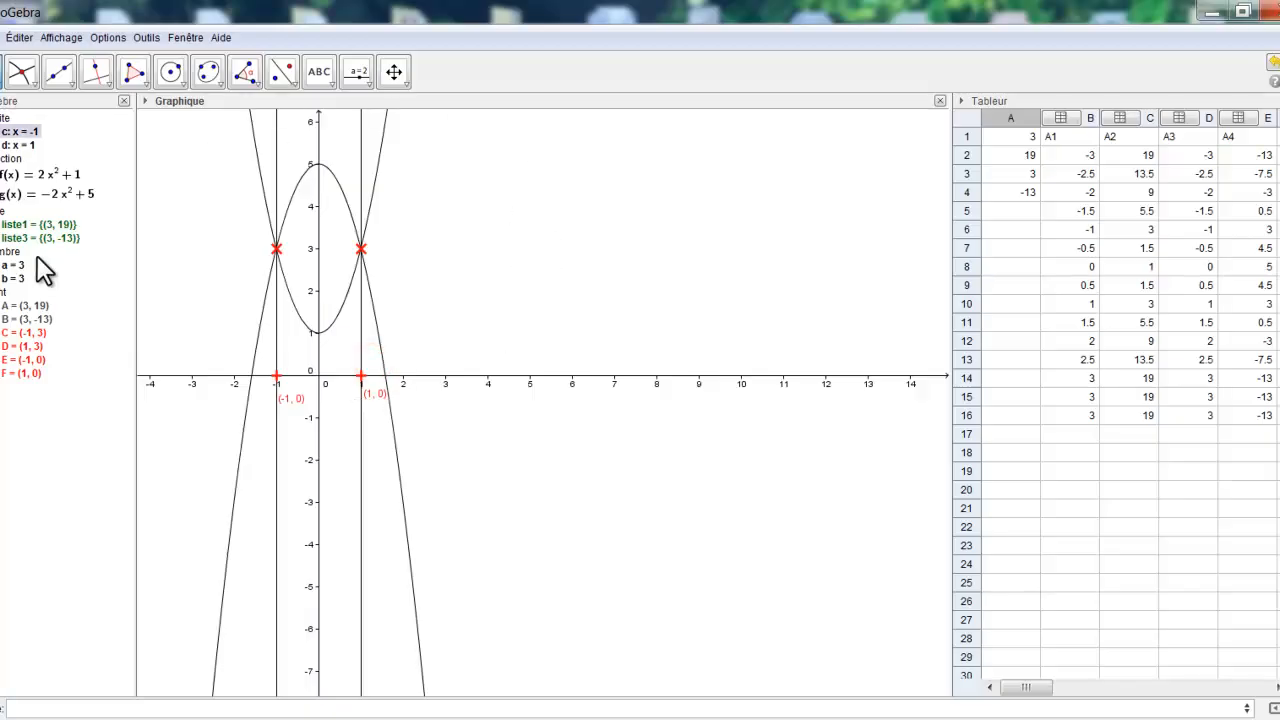
- Draw segments from intersection point C to x-axis point E and from intersection point D to x-axis point F
click(69, 75)
click(69, 85)
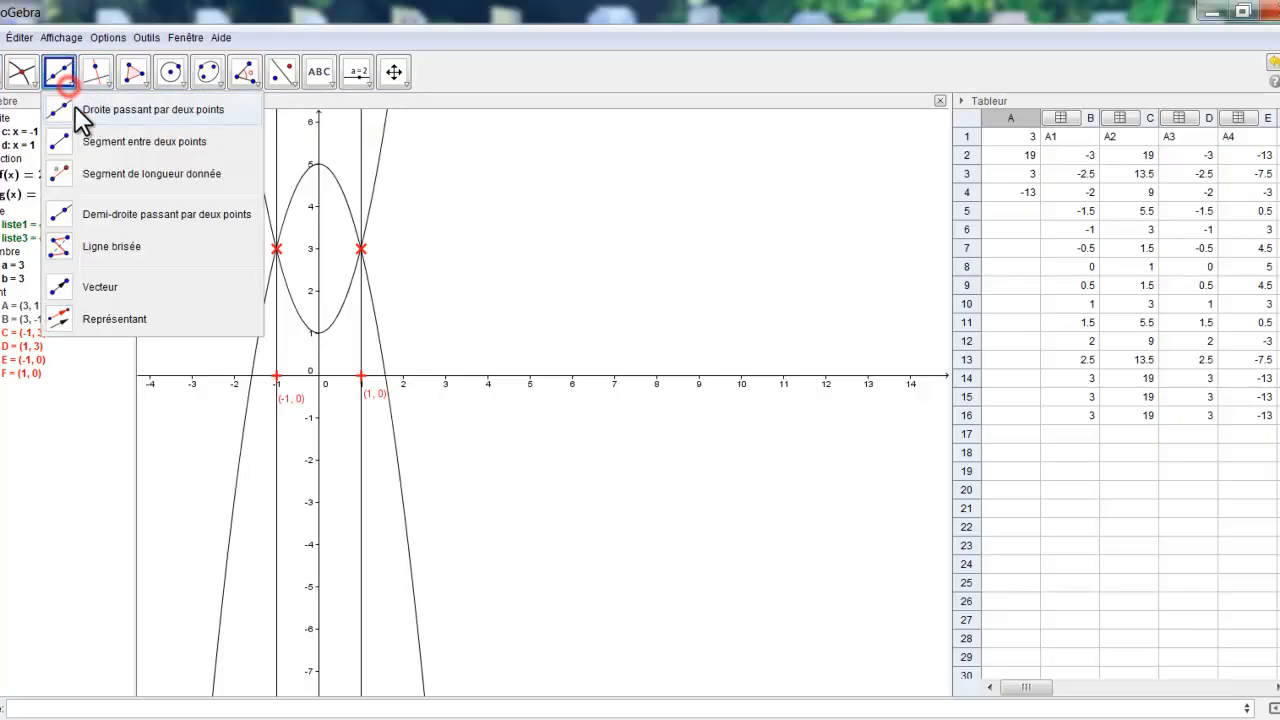
click(71, 136)
click(278, 251)
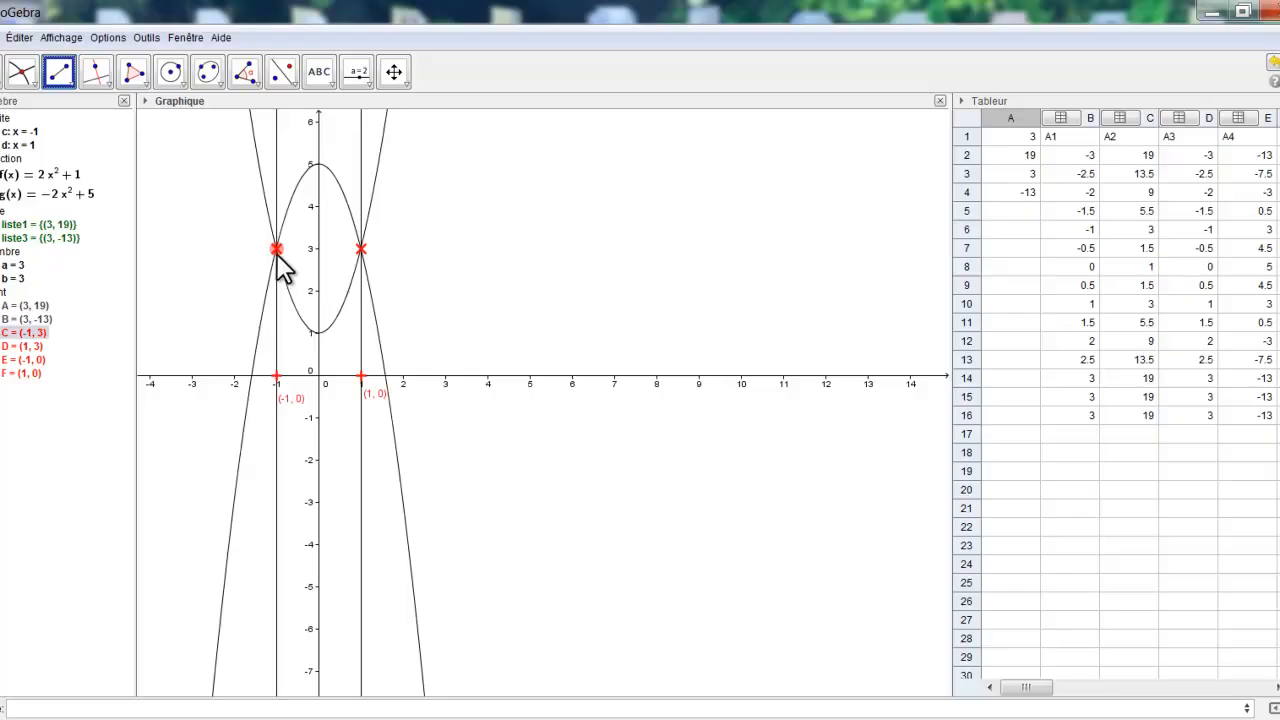
click(277, 249)
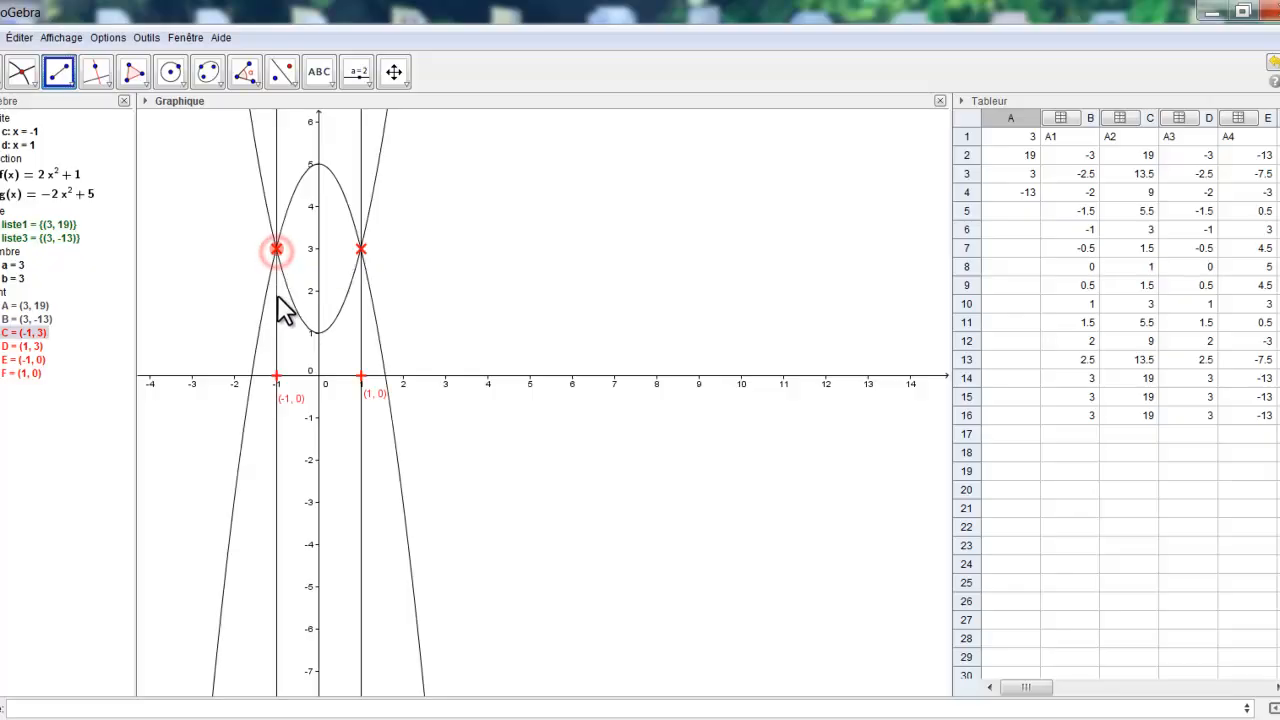
click(277, 377)
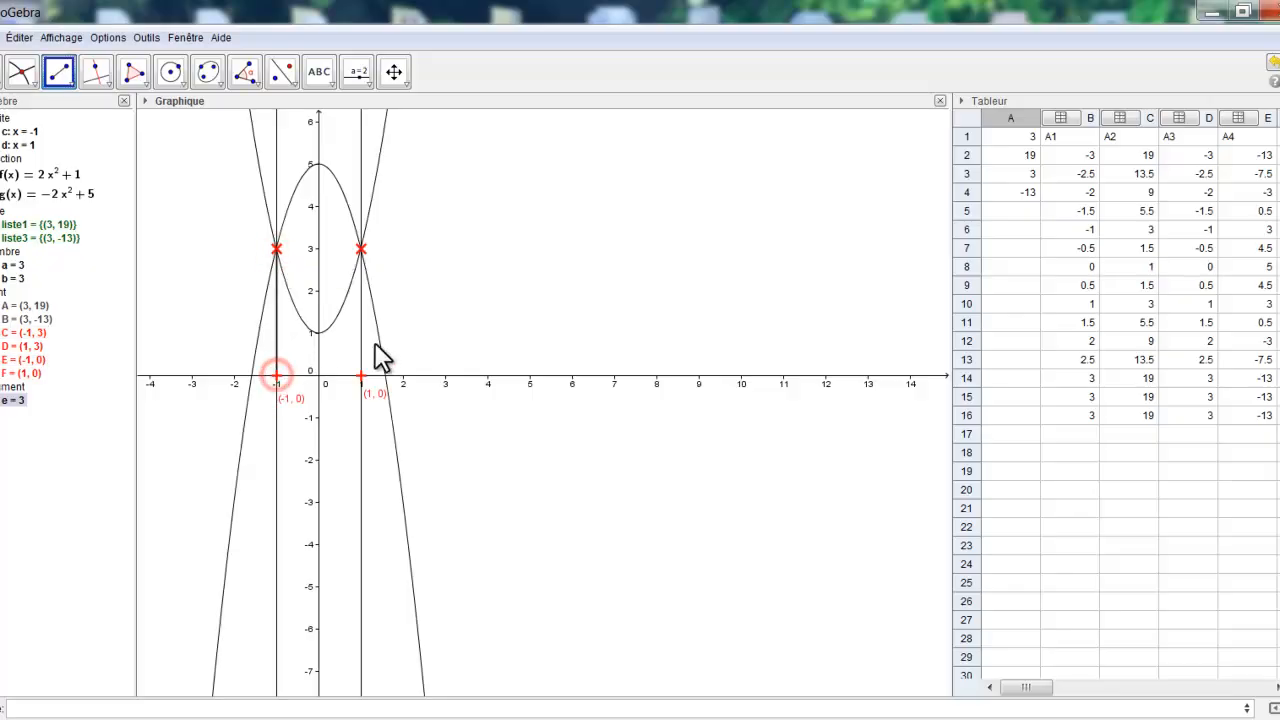
click(362, 249)
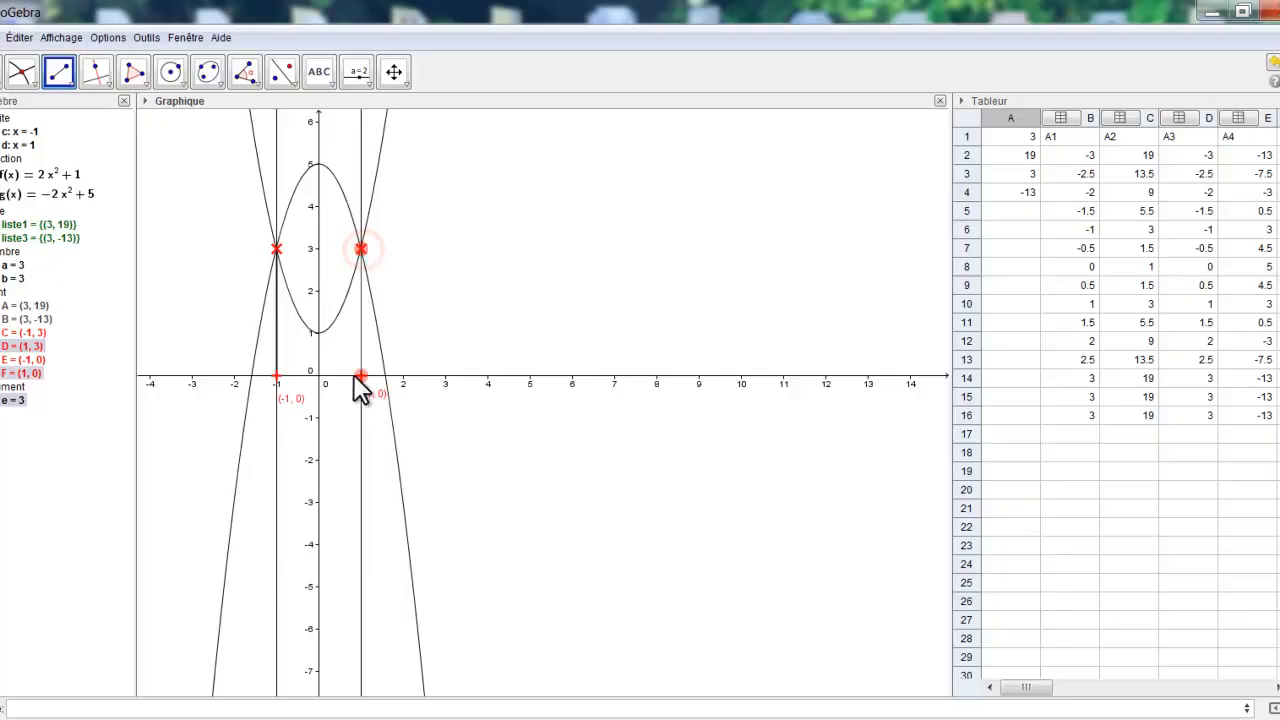
click(363, 378)
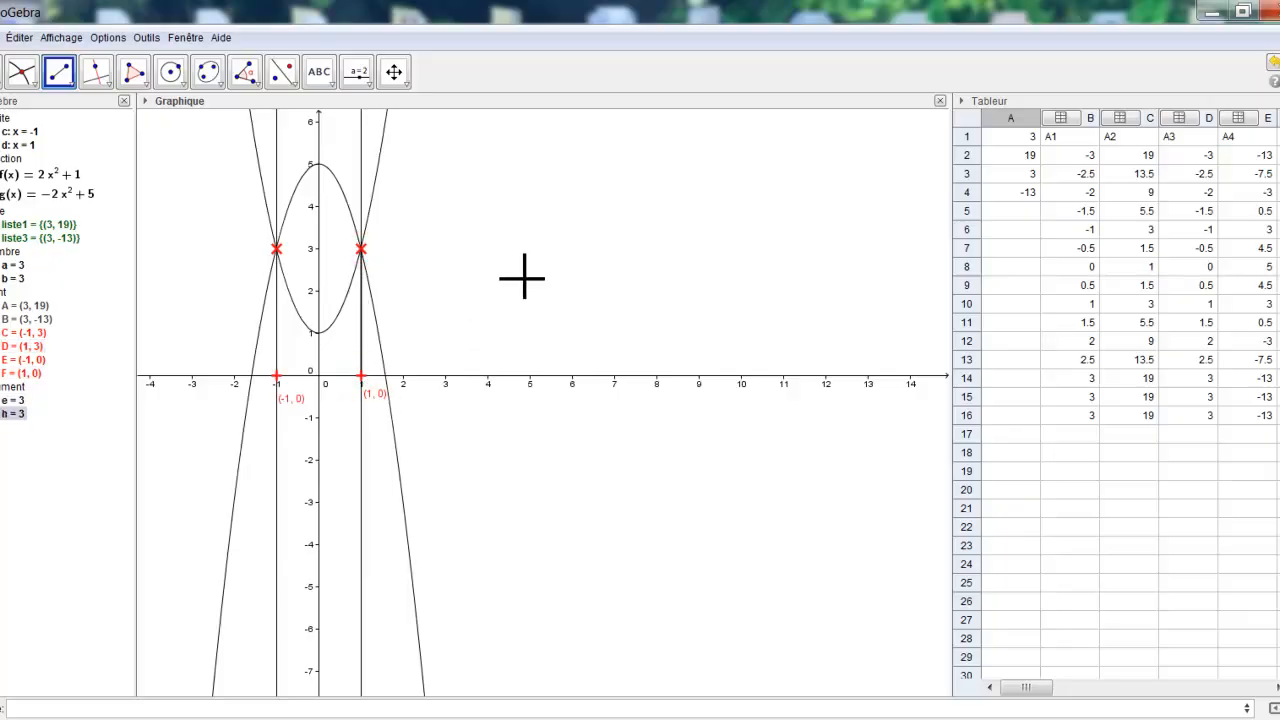
key(Escape)
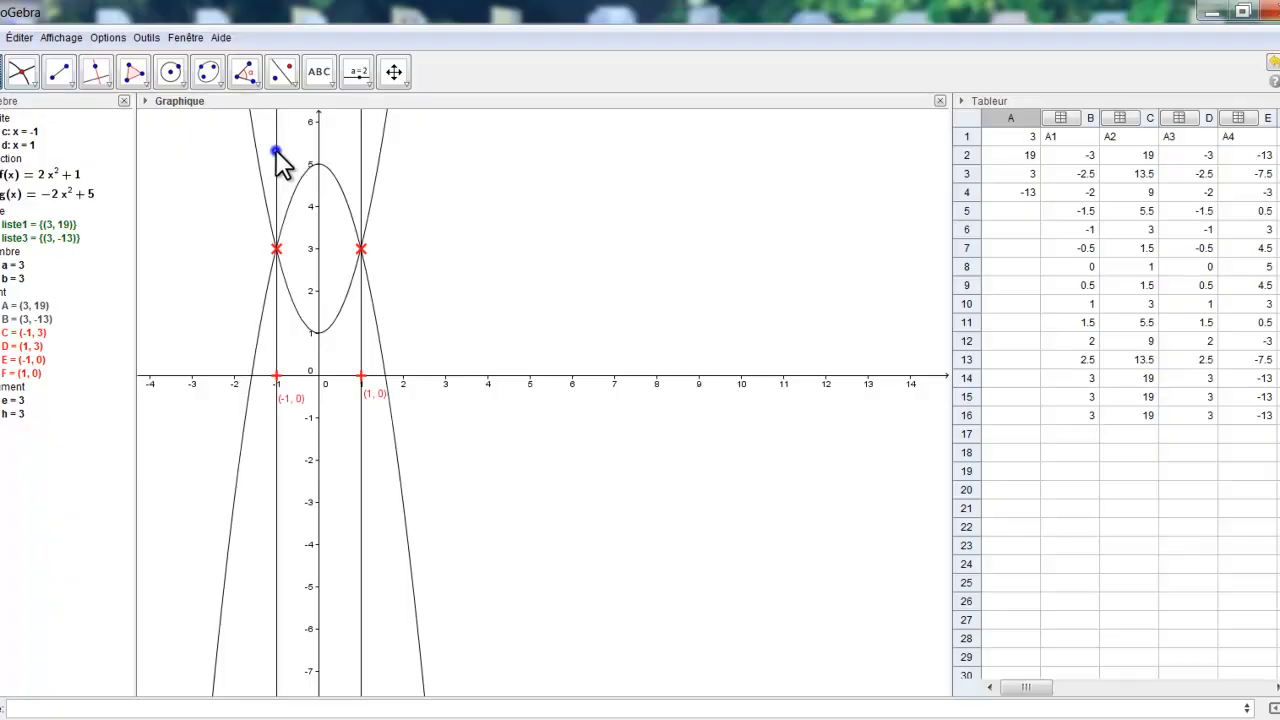
- Hide the two perpendicular lines c and d that pass through the parabolas' intersection points
right_click(277, 152)
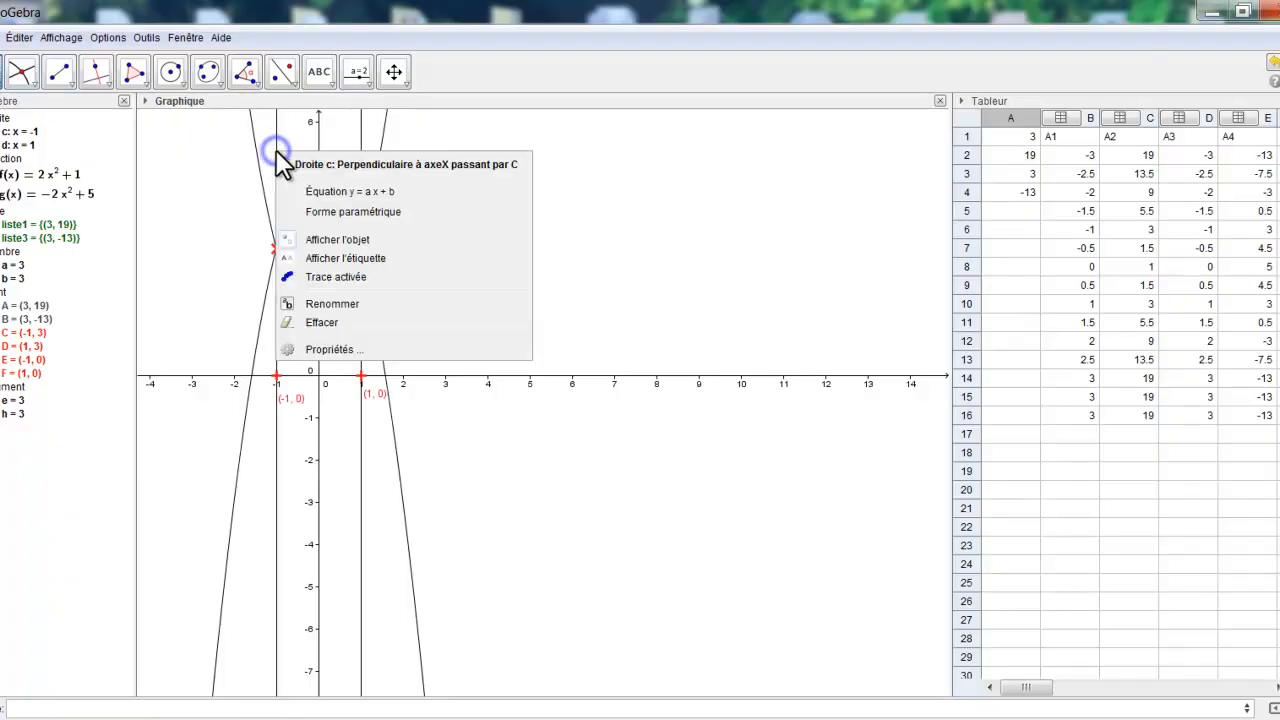
click(288, 241)
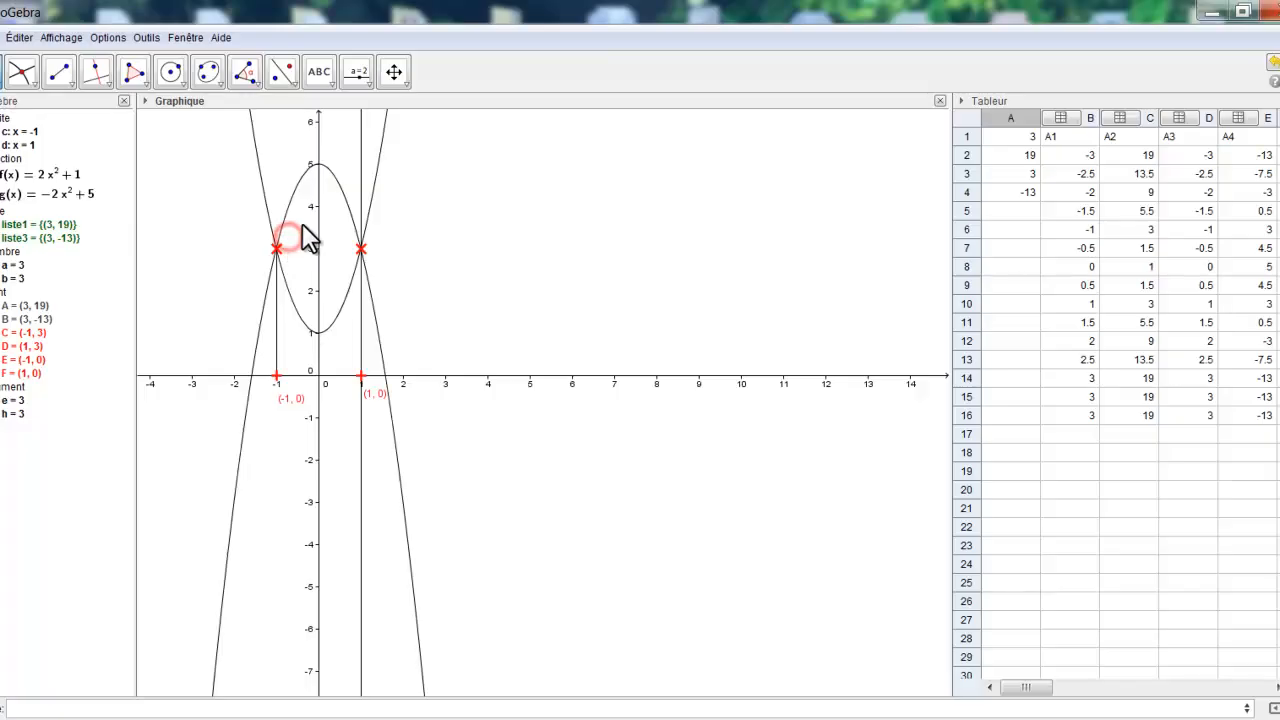
right_click(362, 142)
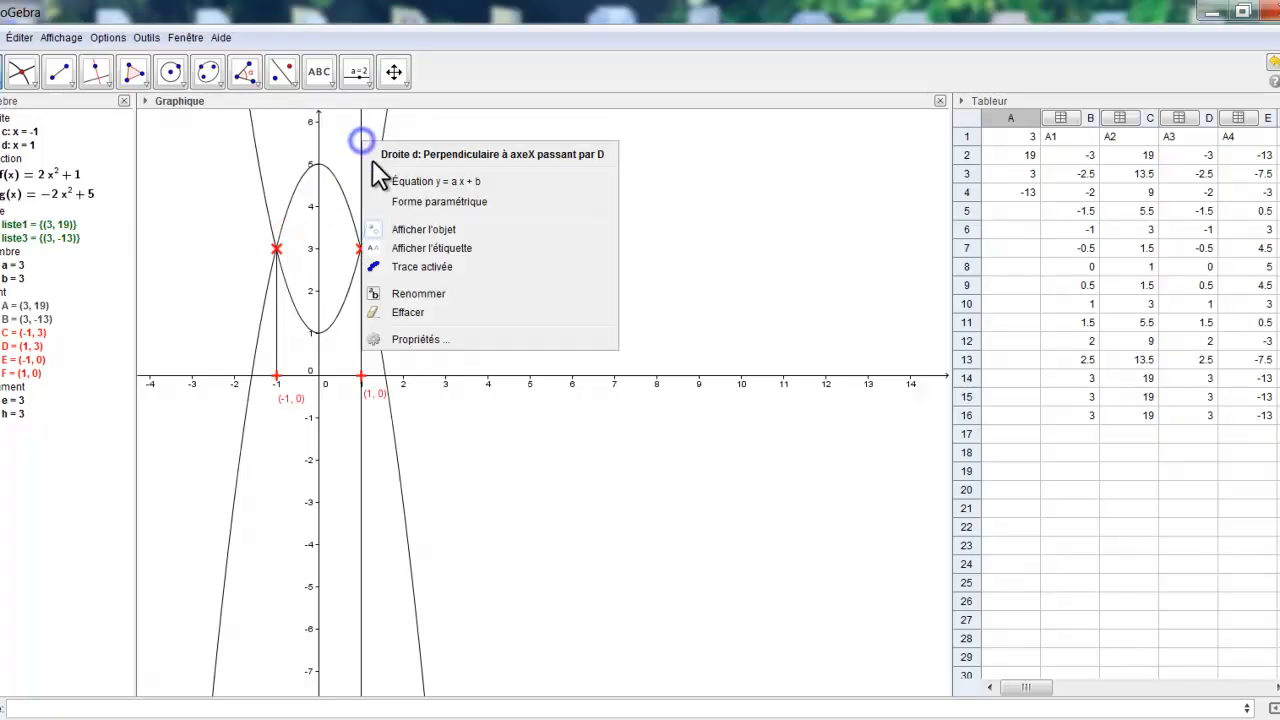
click(376, 233)
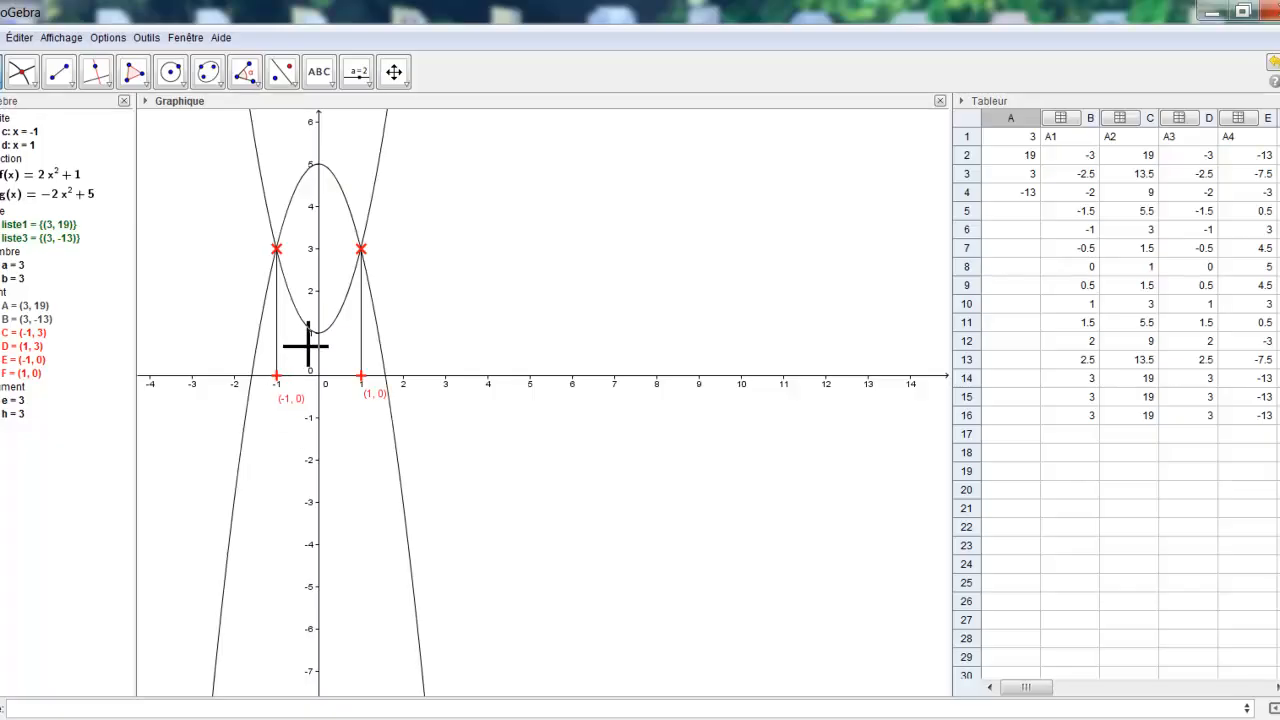
- Style segment CE as a dashed line with thickness 3 and close its properties
right_click(278, 333)
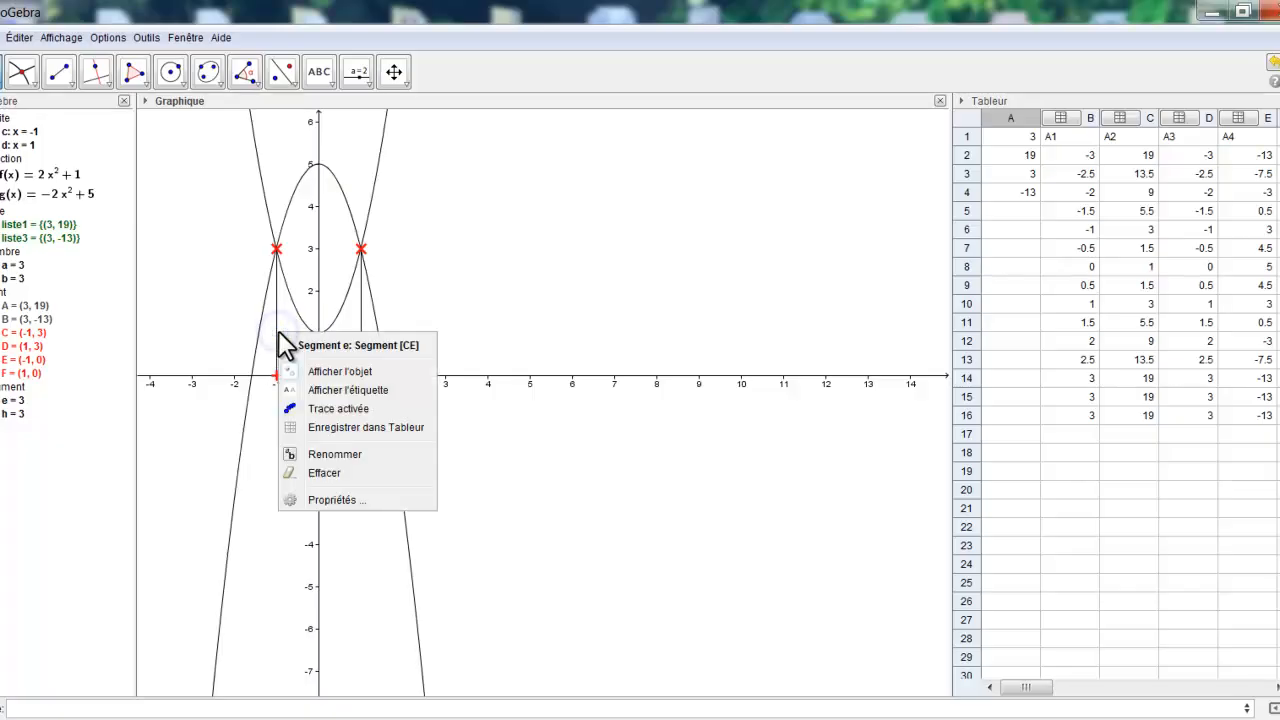
click(315, 499)
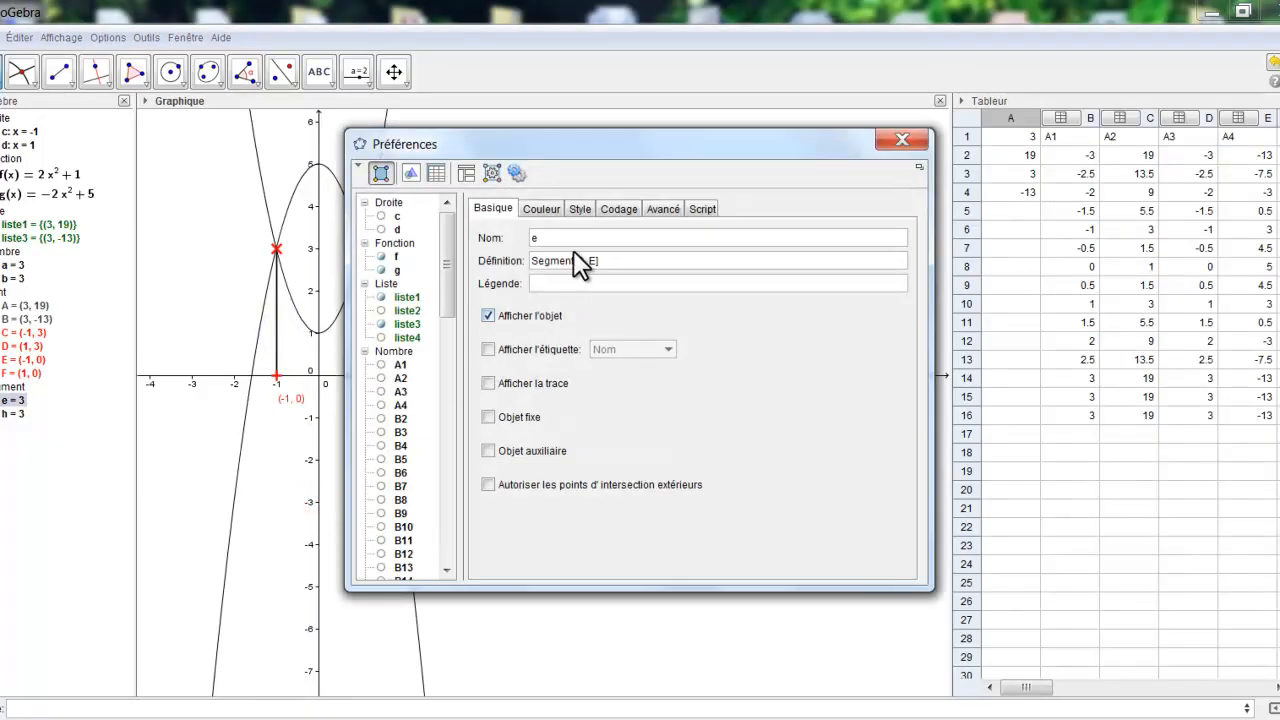
click(580, 209)
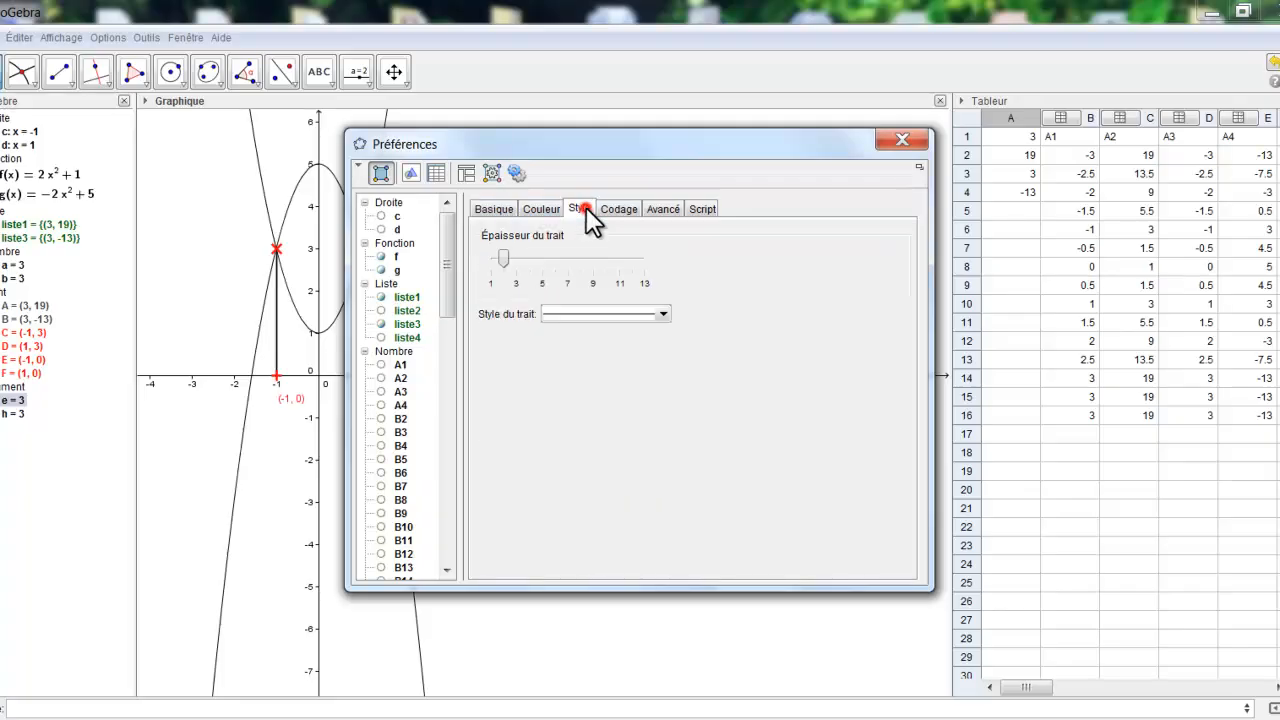
click(660, 315)
click(643, 348)
click(503, 253)
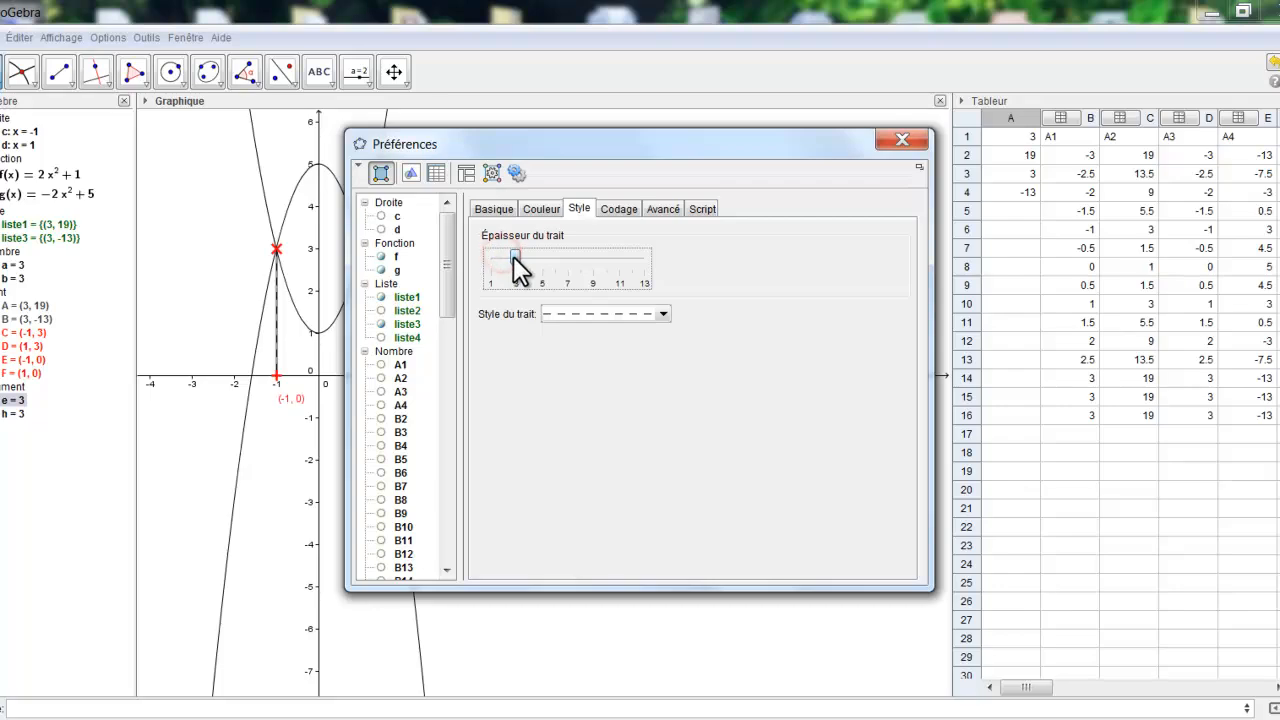
click(901, 140)
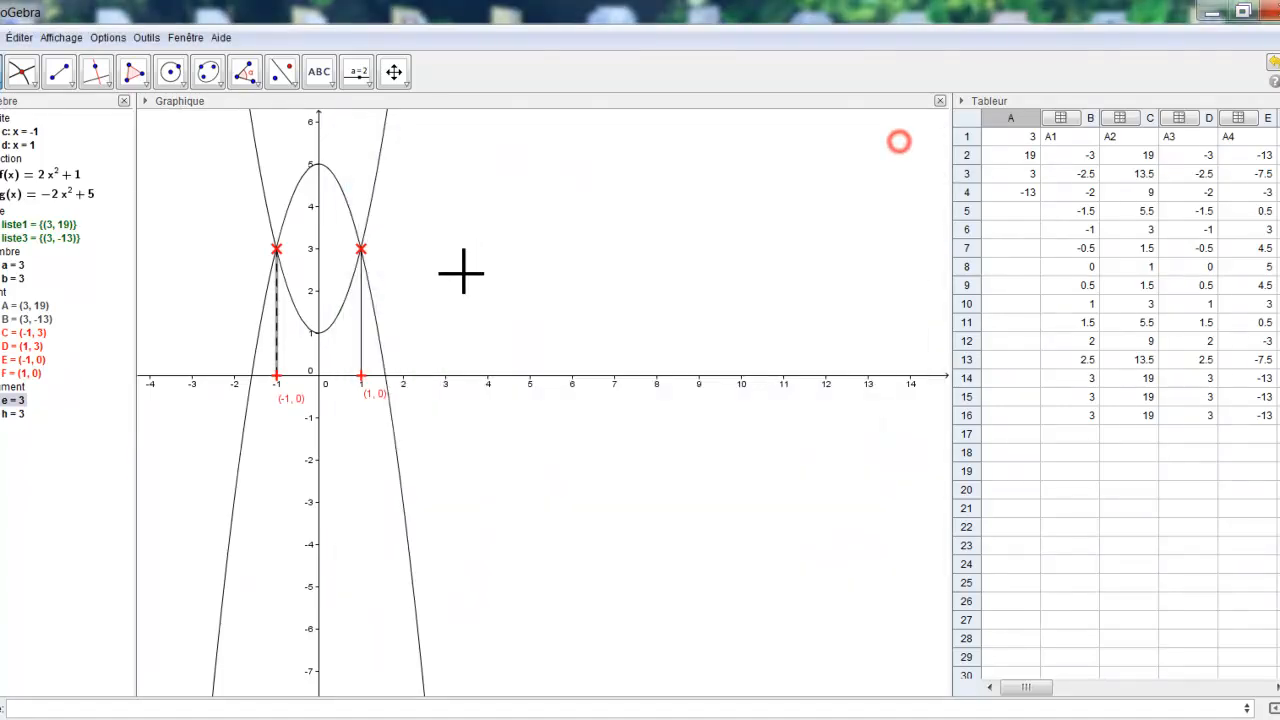
- Style segment DF as a red dashed line with thickness 3 and close its properties
right_click(363, 322)
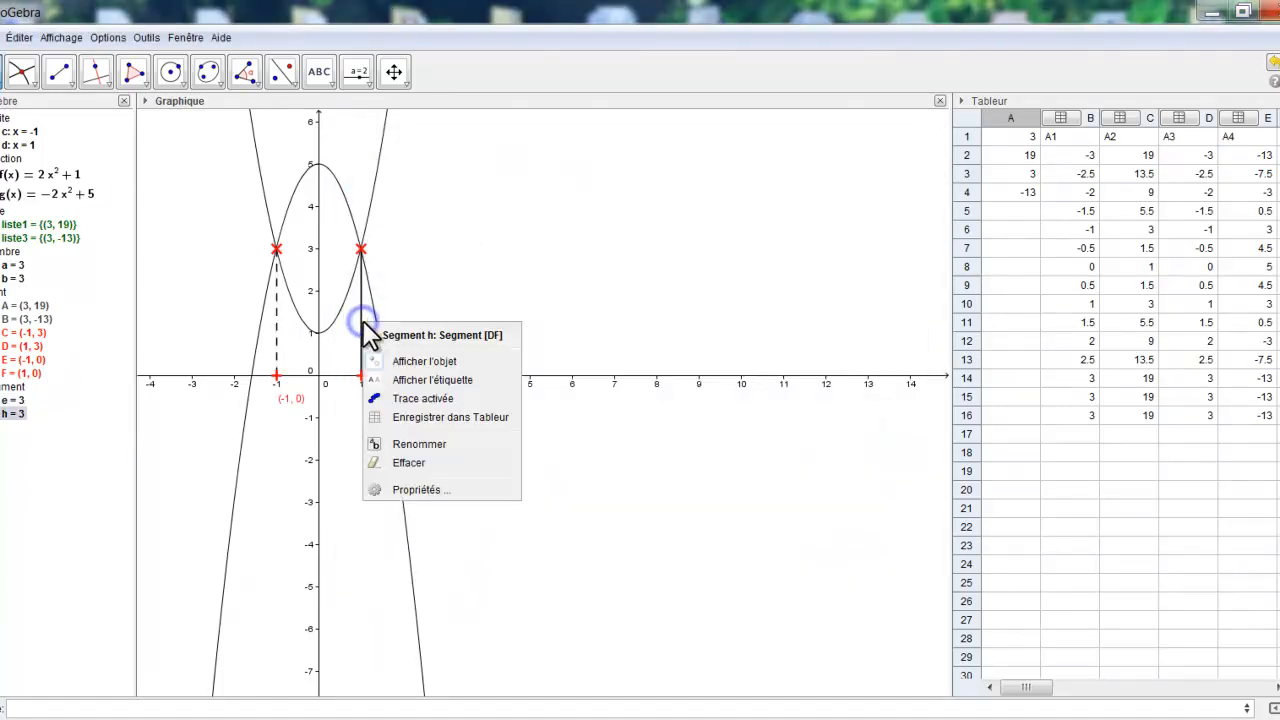
click(409, 488)
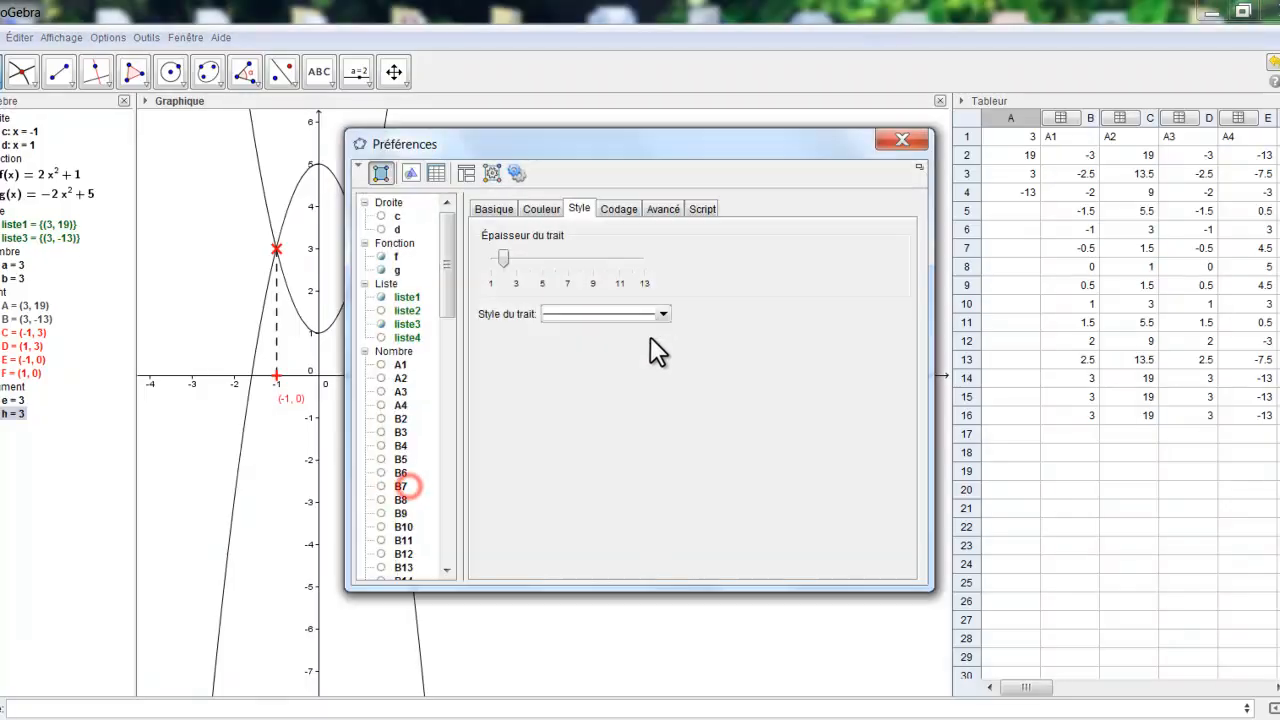
click(501, 257)
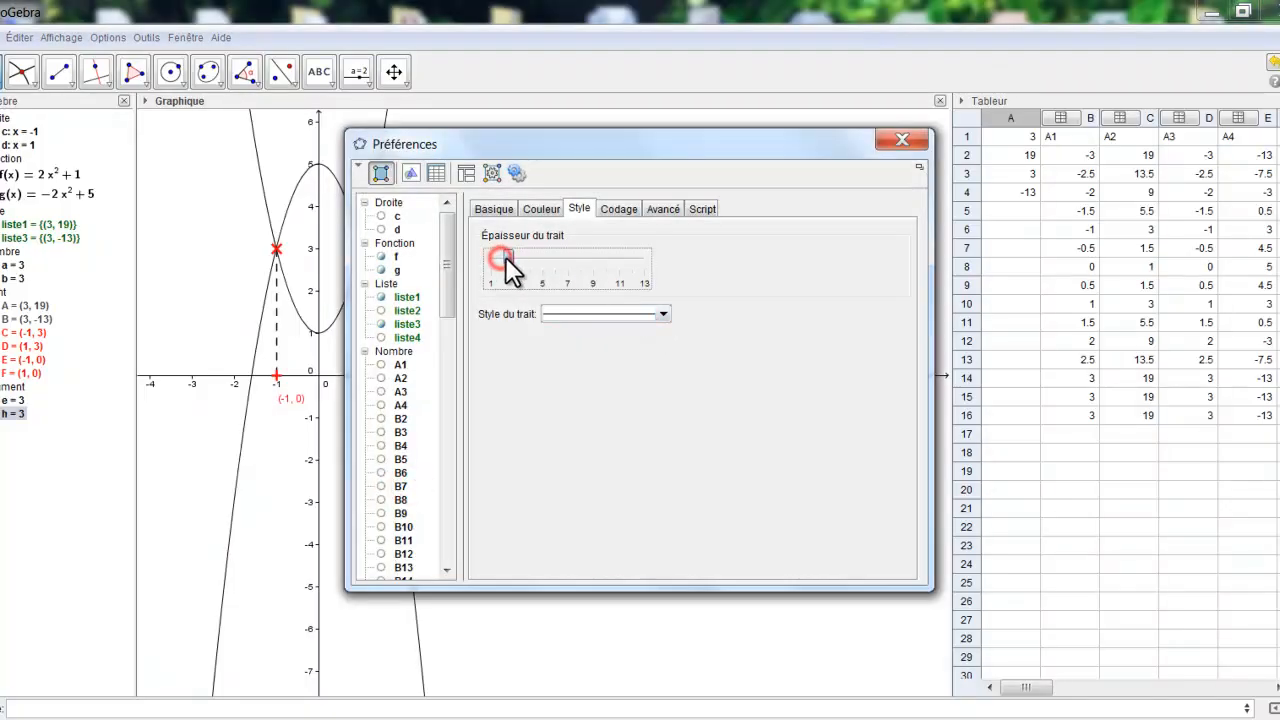
drag(505, 254, 512, 262)
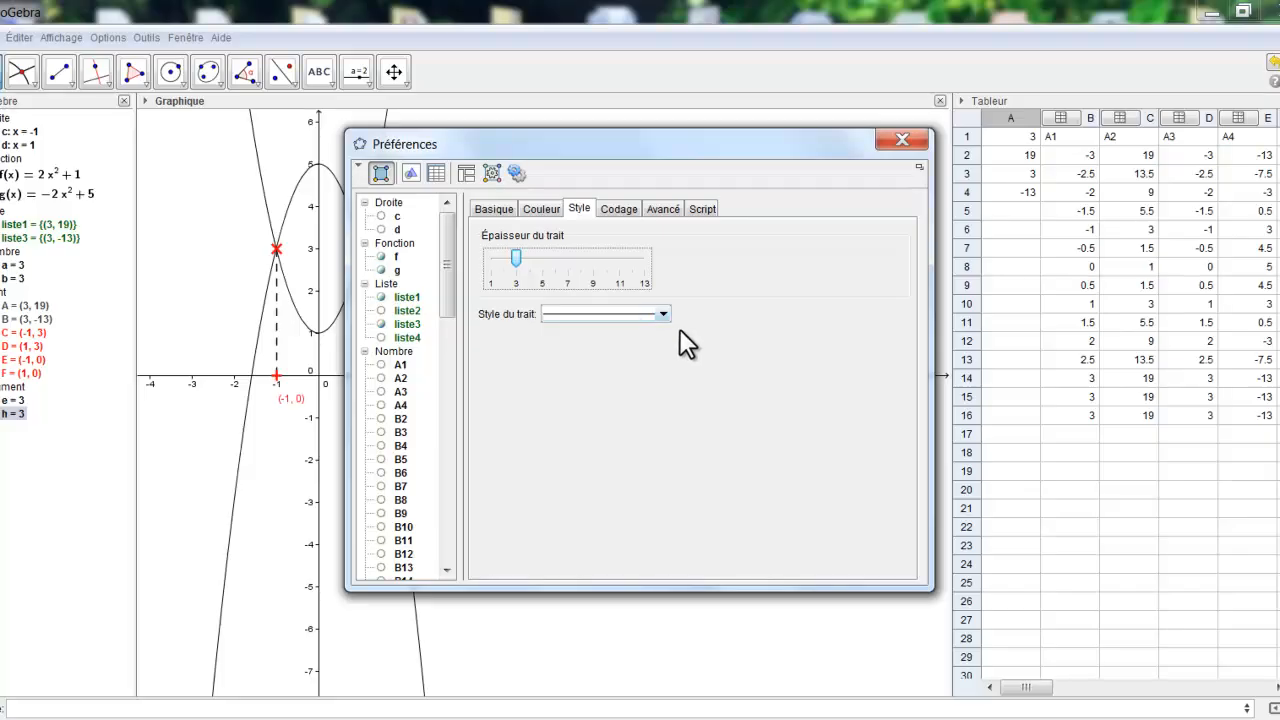
click(659, 315)
click(642, 343)
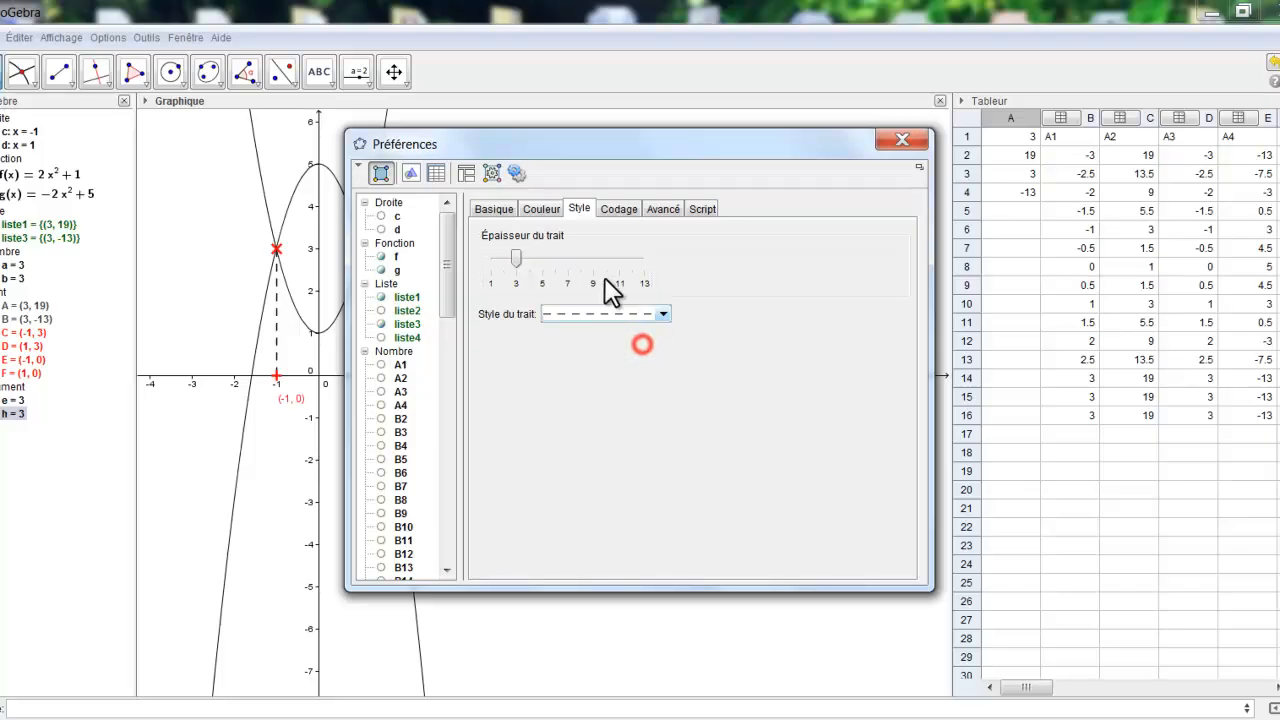
click(537, 208)
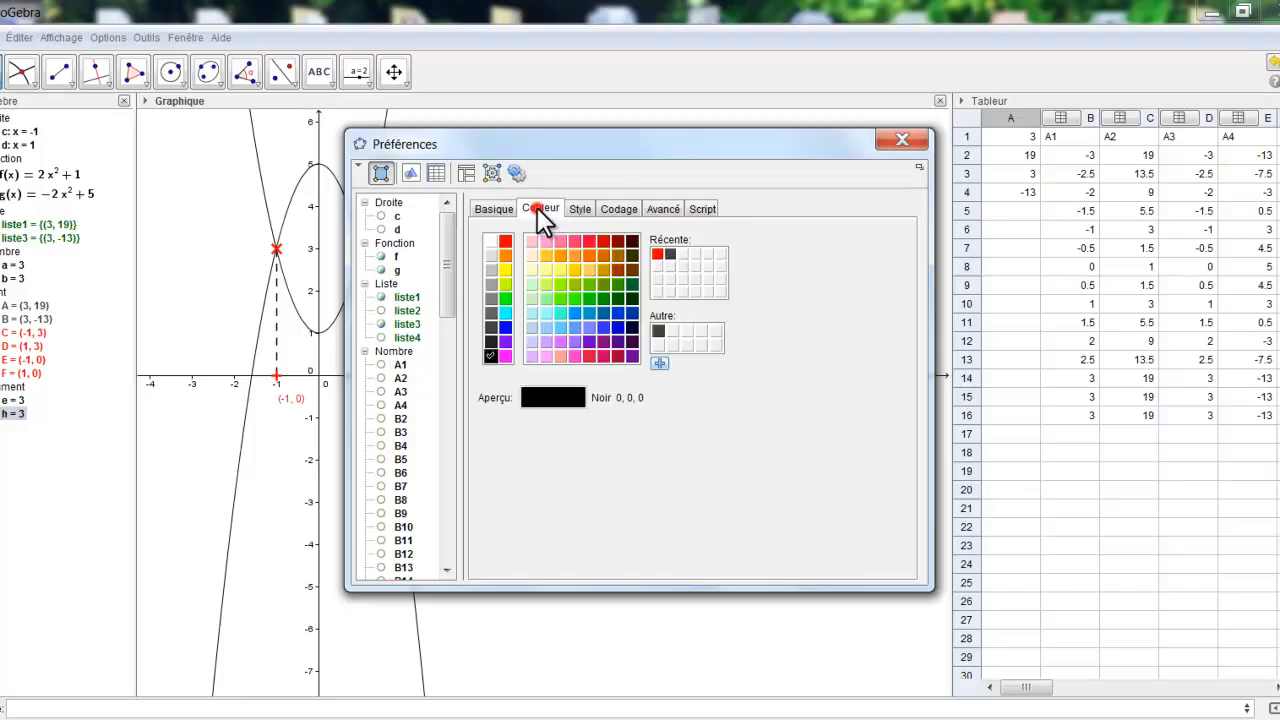
click(657, 253)
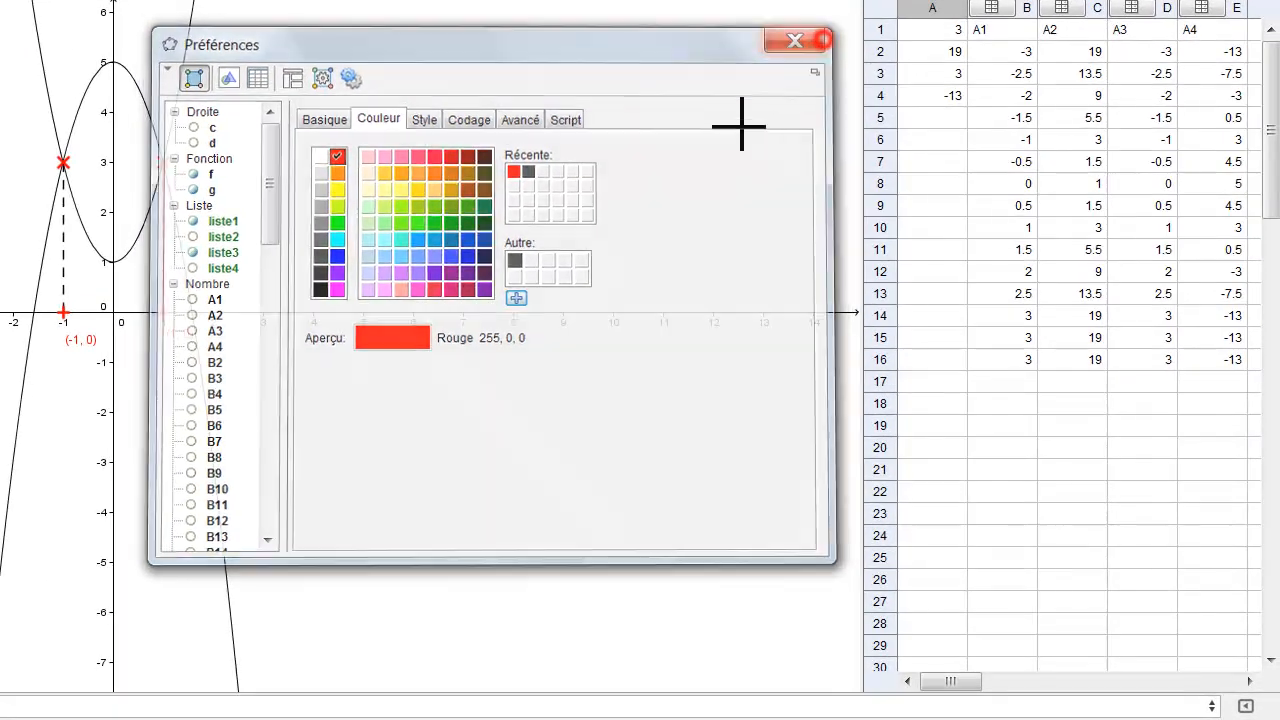
click(903, 140)
- Set the colour of segment CE to red (Rouge 255, 0, 0)
right_click(64, 236)
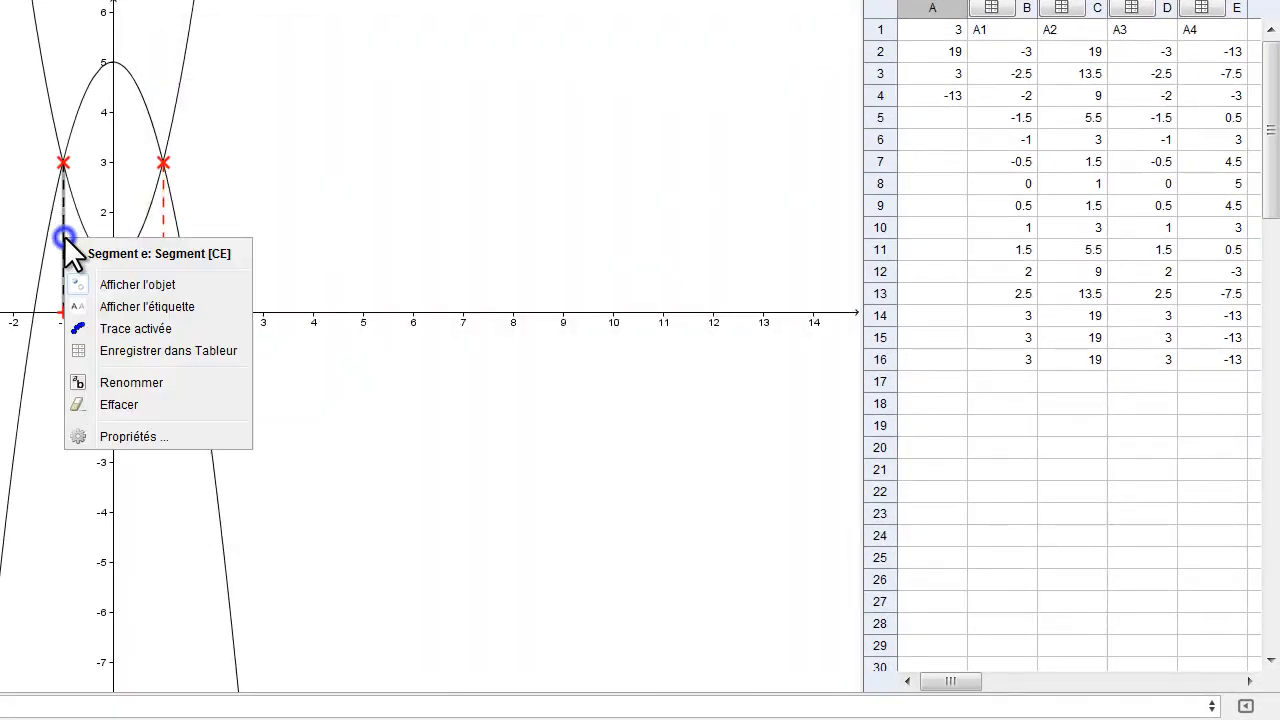
click(138, 437)
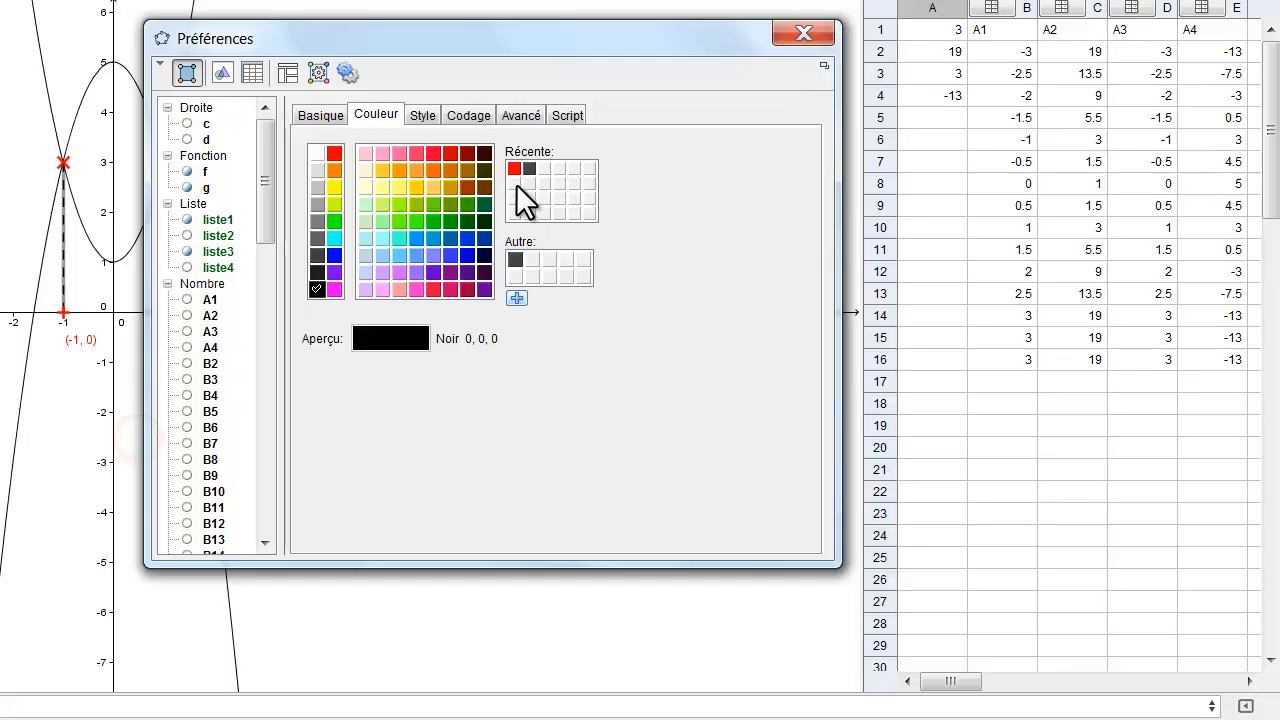
click(517, 173)
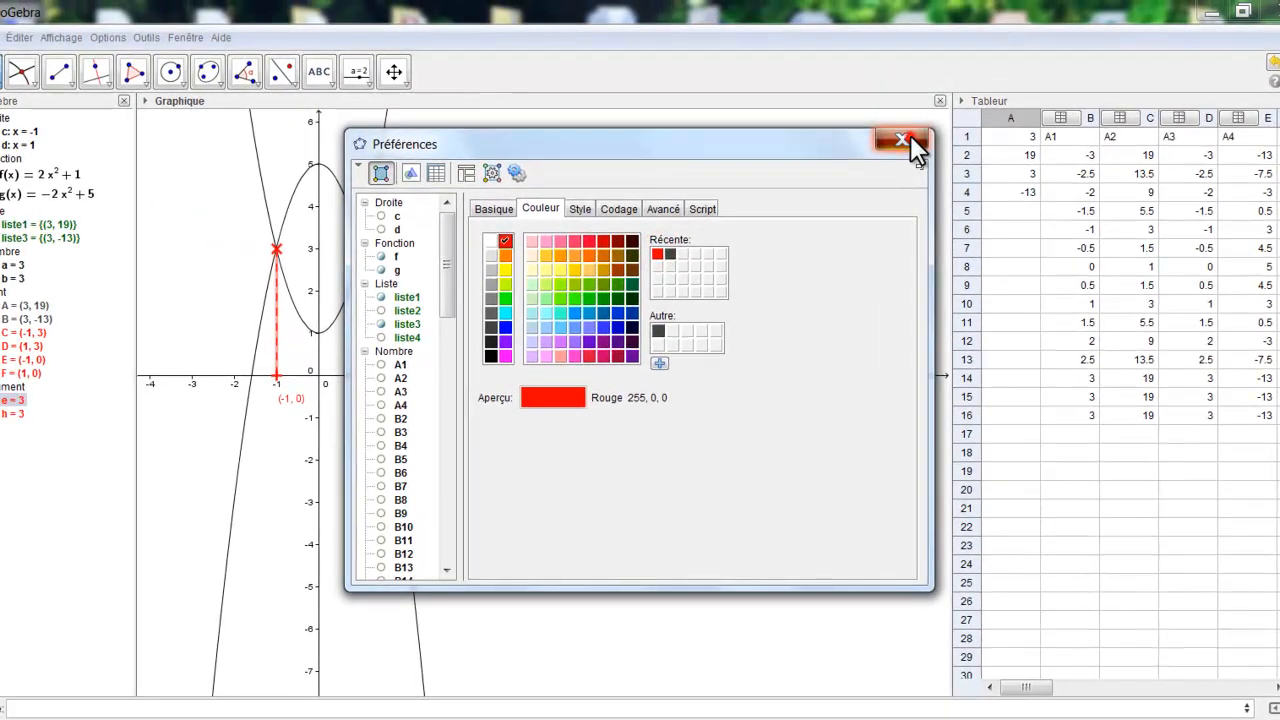
- Close the properties of segment CE and draw a segment between the two parabola intersection points C and D
click(807, 37)
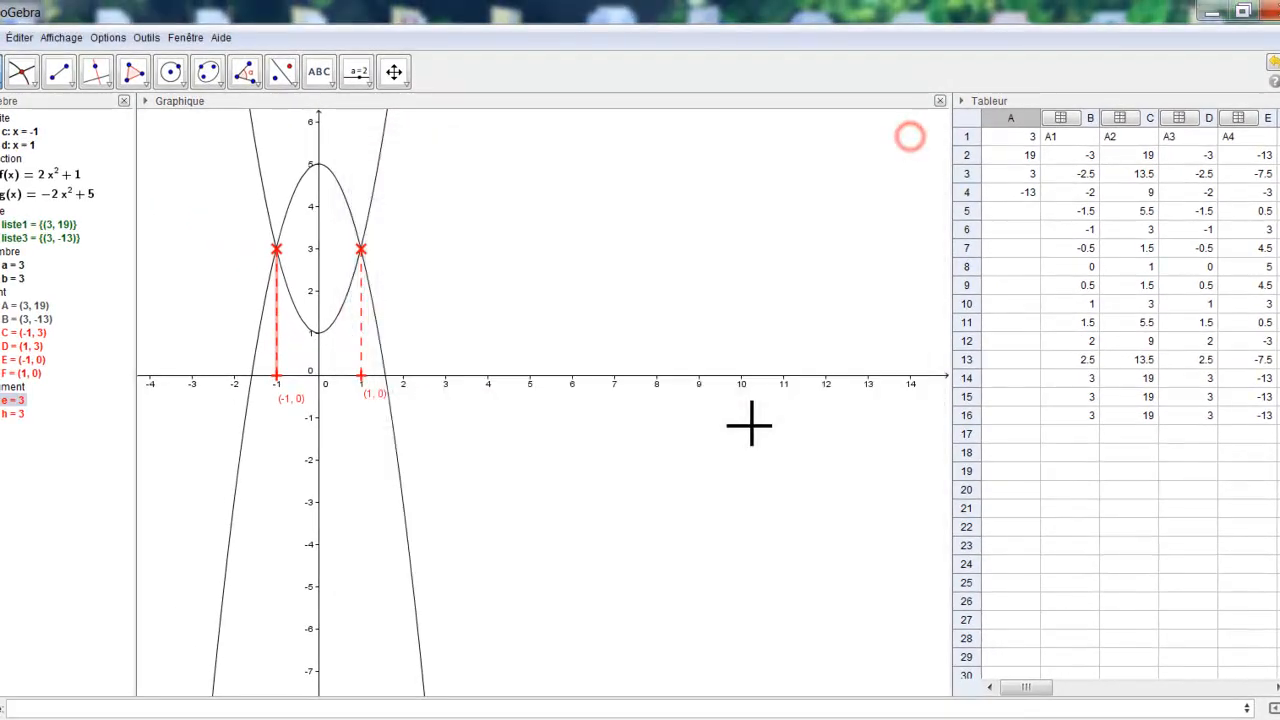
click(634, 255)
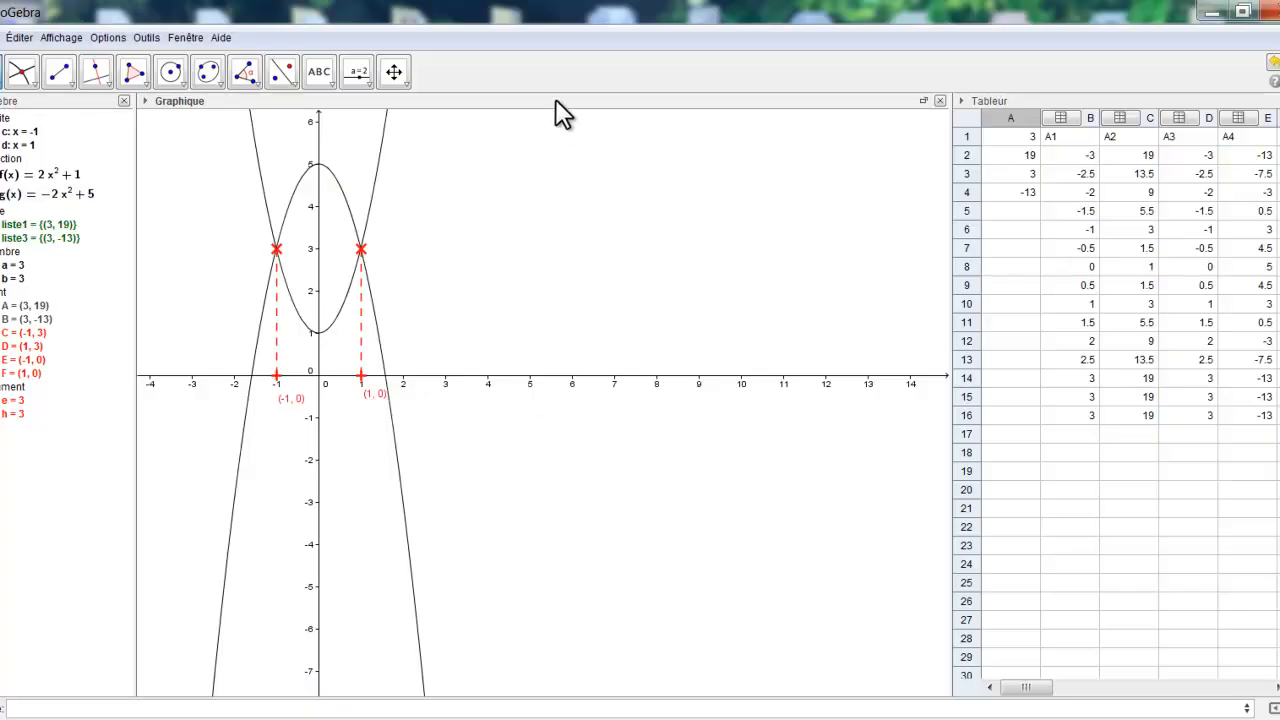
click(55, 72)
click(276, 250)
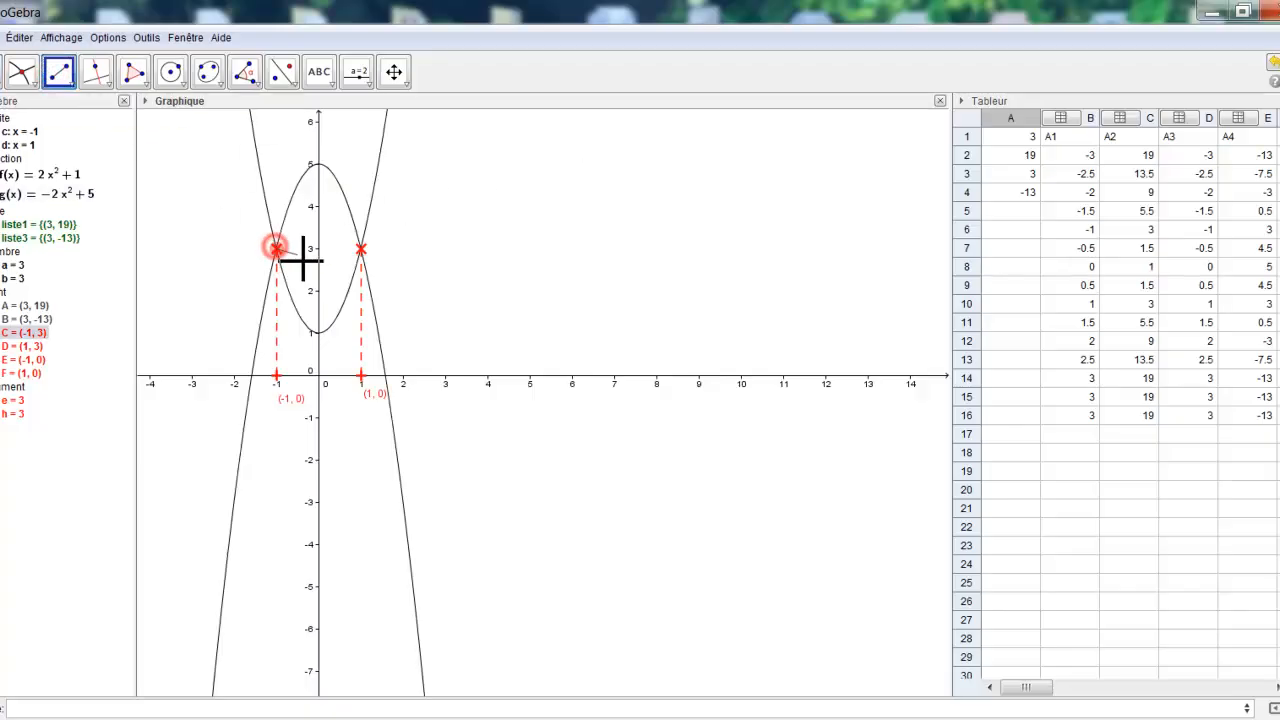
click(361, 250)
click(362, 249)
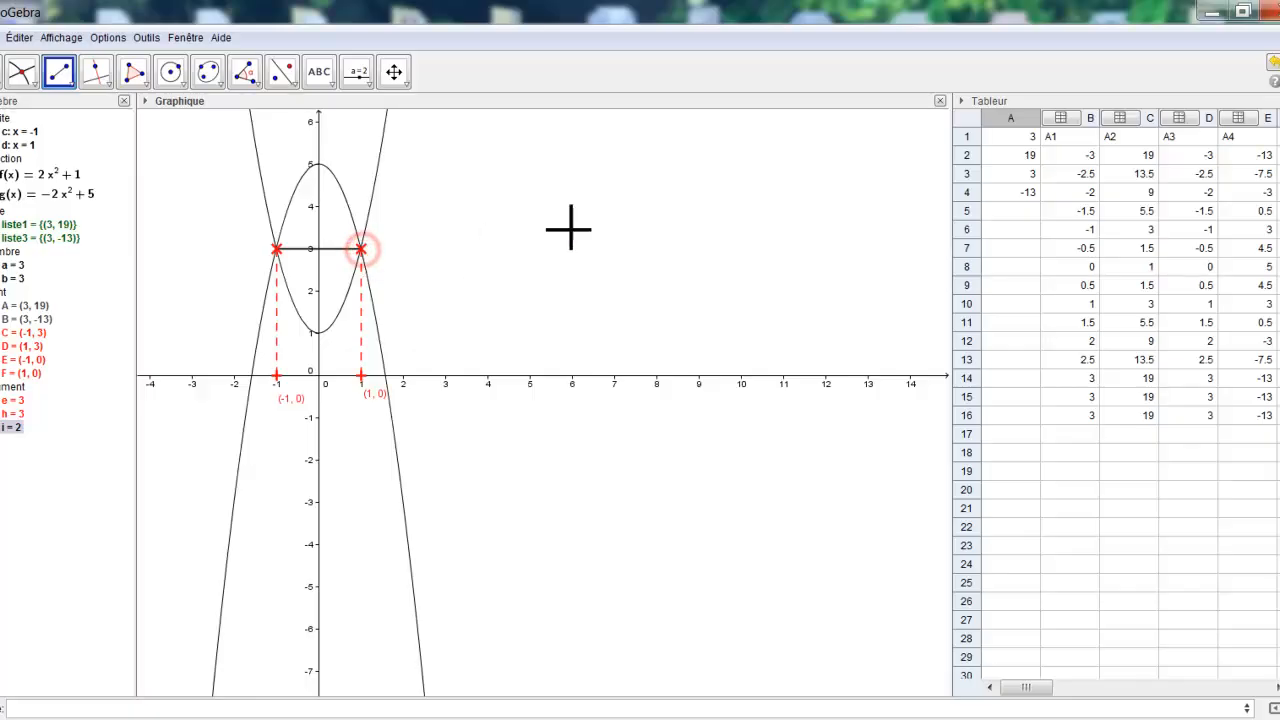
- Style segment CD as a blue (Bleu 0, 0, 255) dashed line with thickness 3 and close its properties
right_click(333, 250)
click(369, 422)
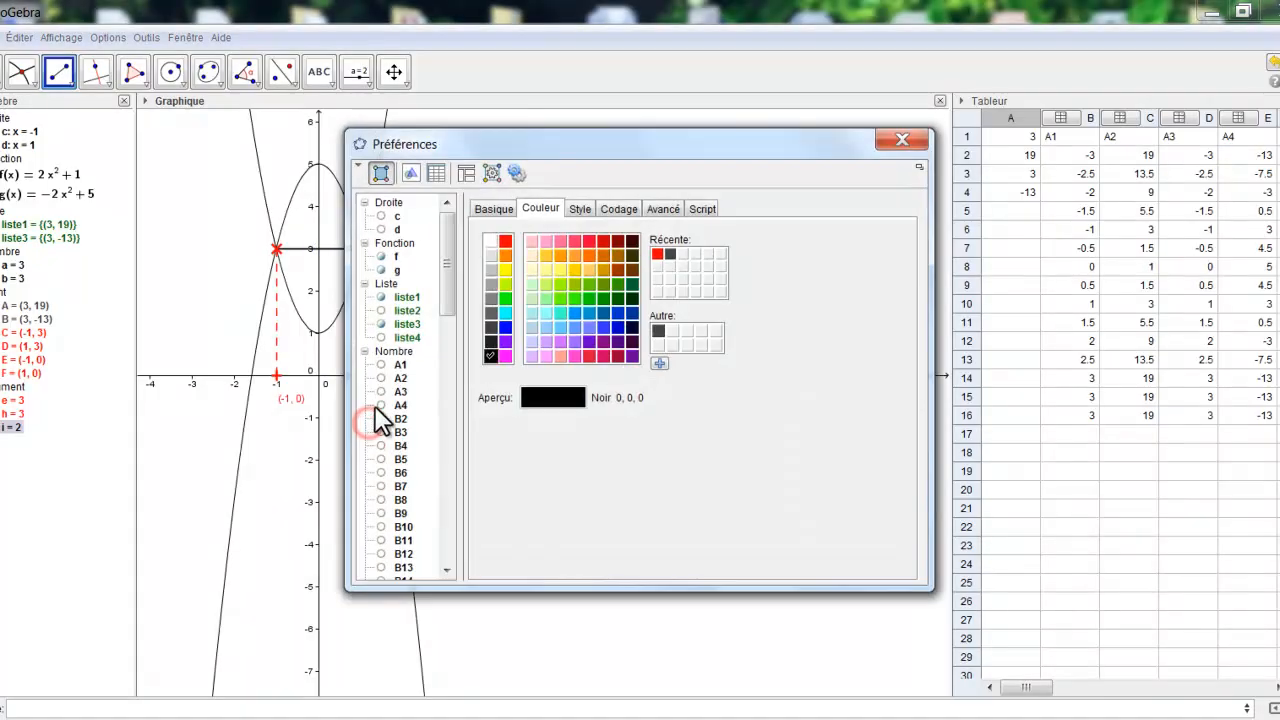
click(506, 327)
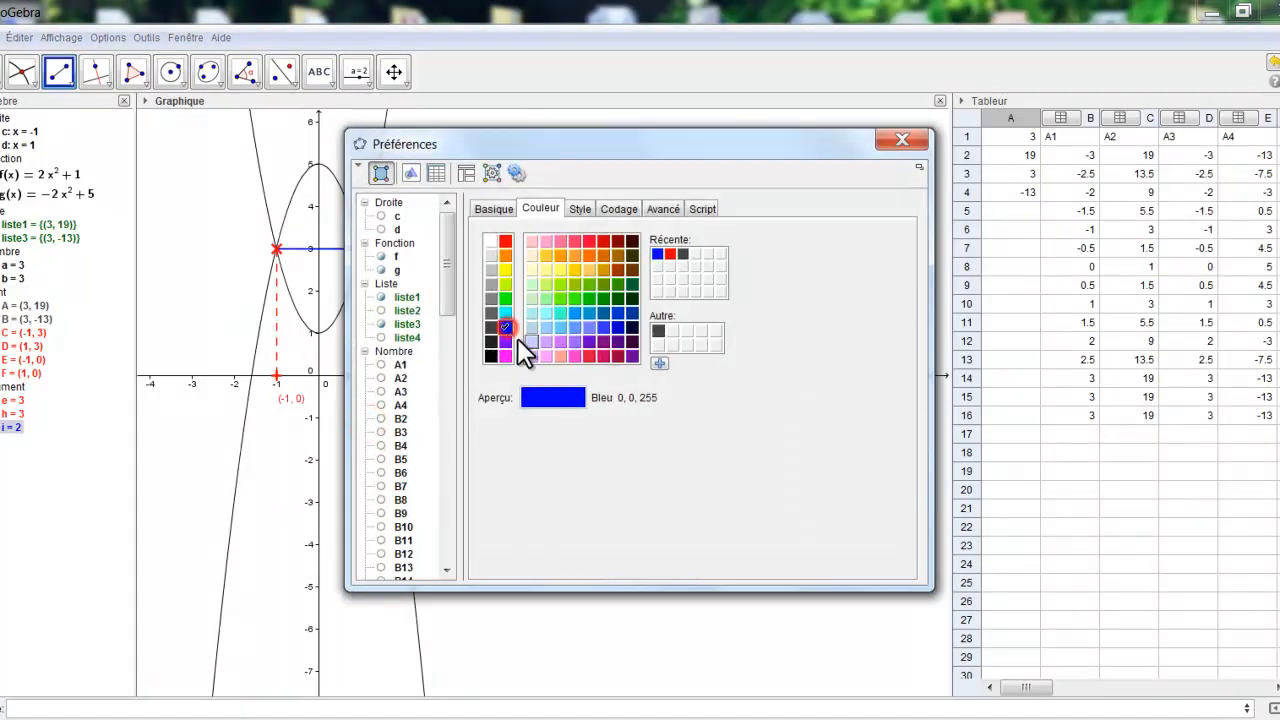
click(580, 202)
click(657, 306)
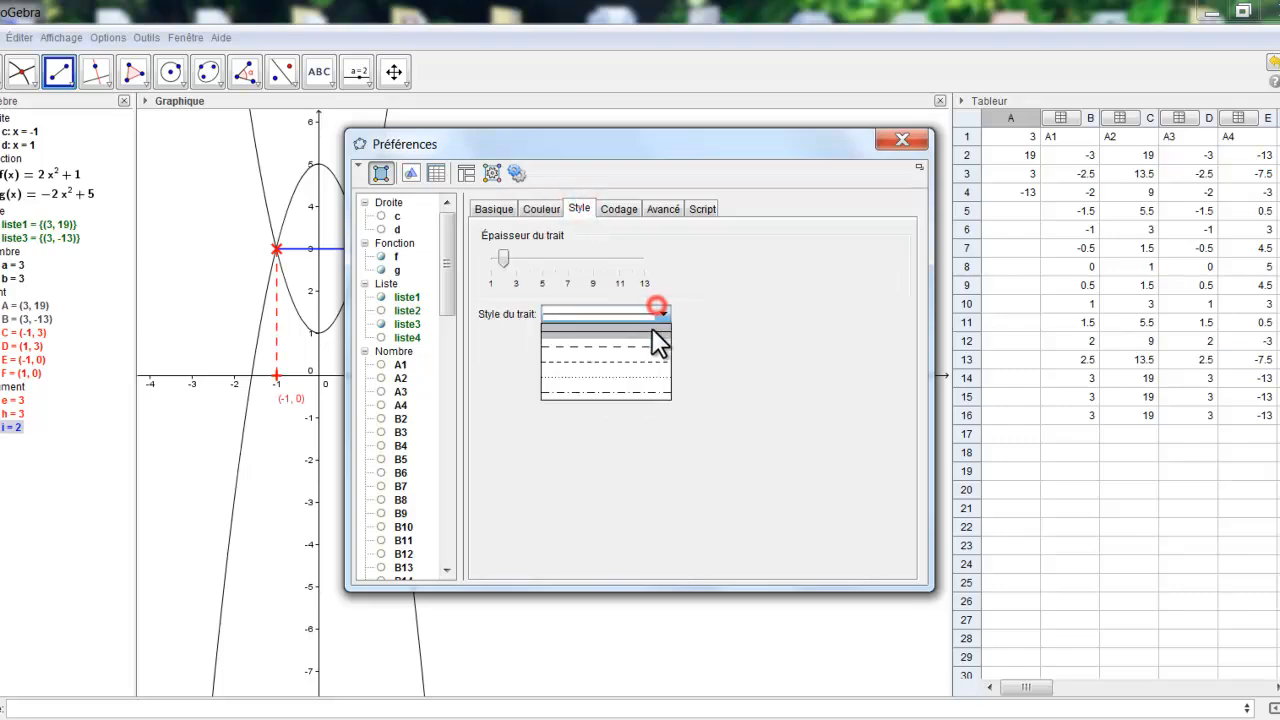
click(646, 342)
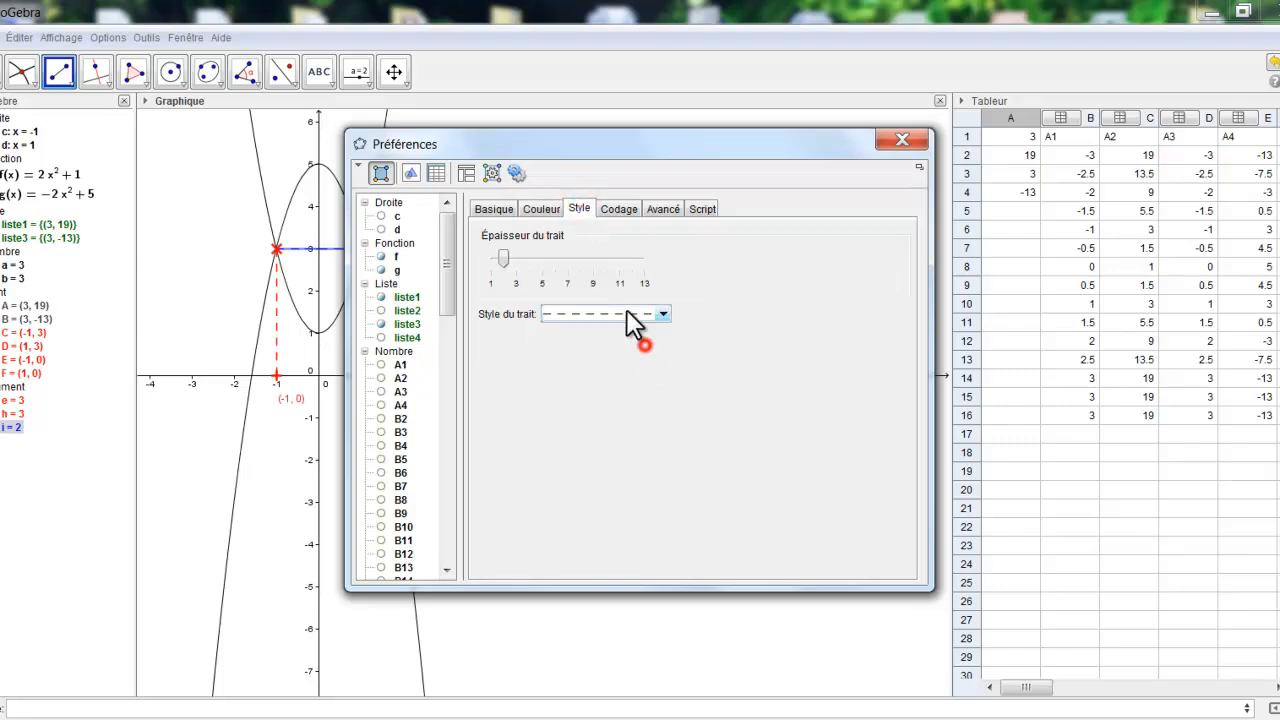
click(506, 254)
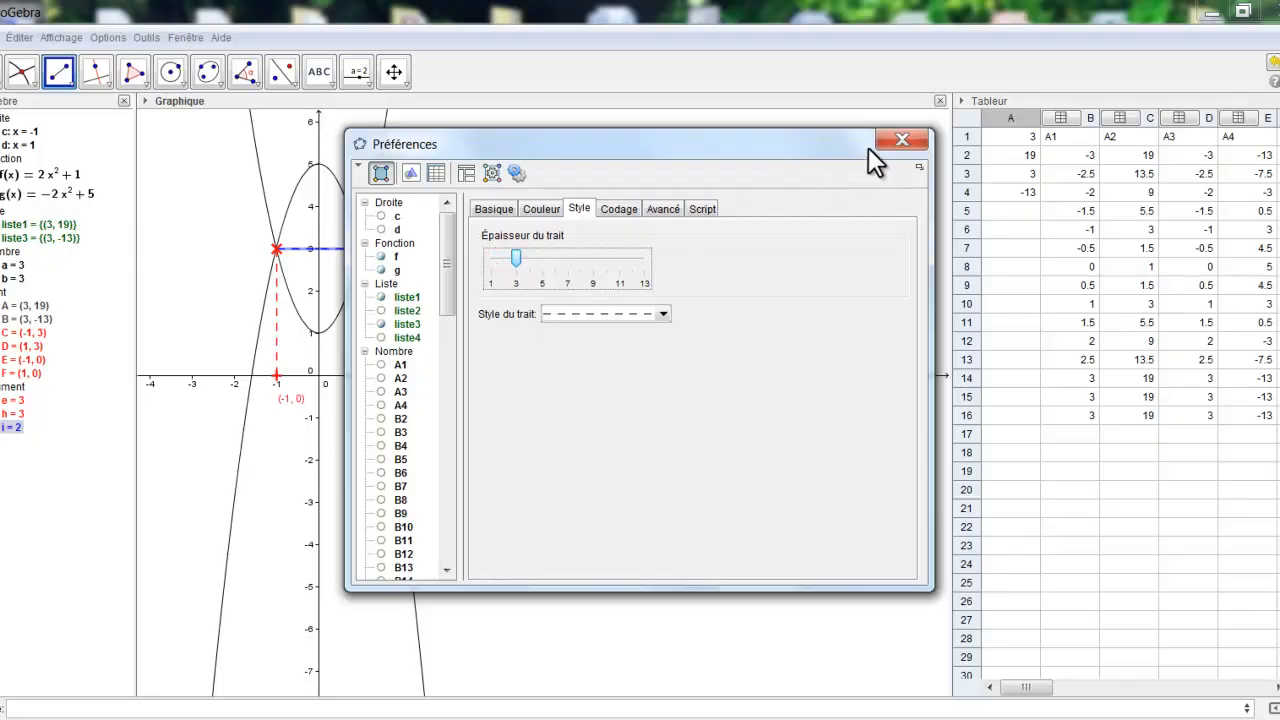
click(900, 140)
click(540, 301)
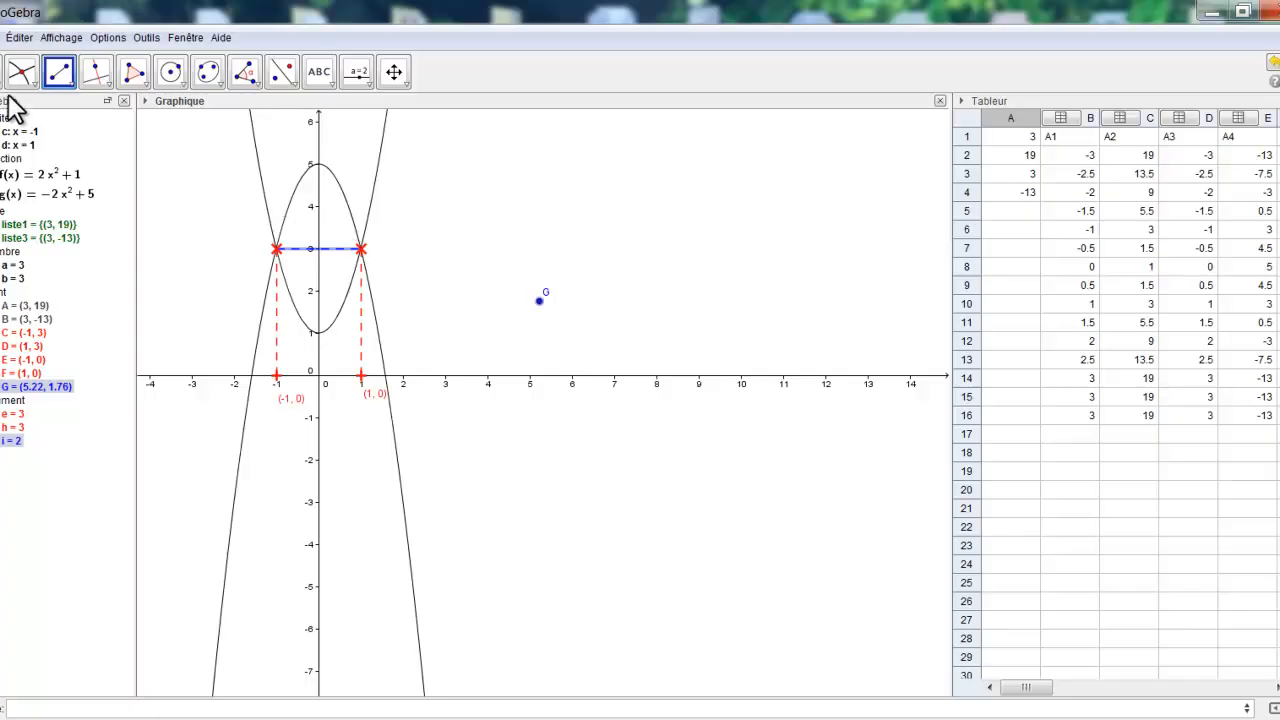
click(21, 36)
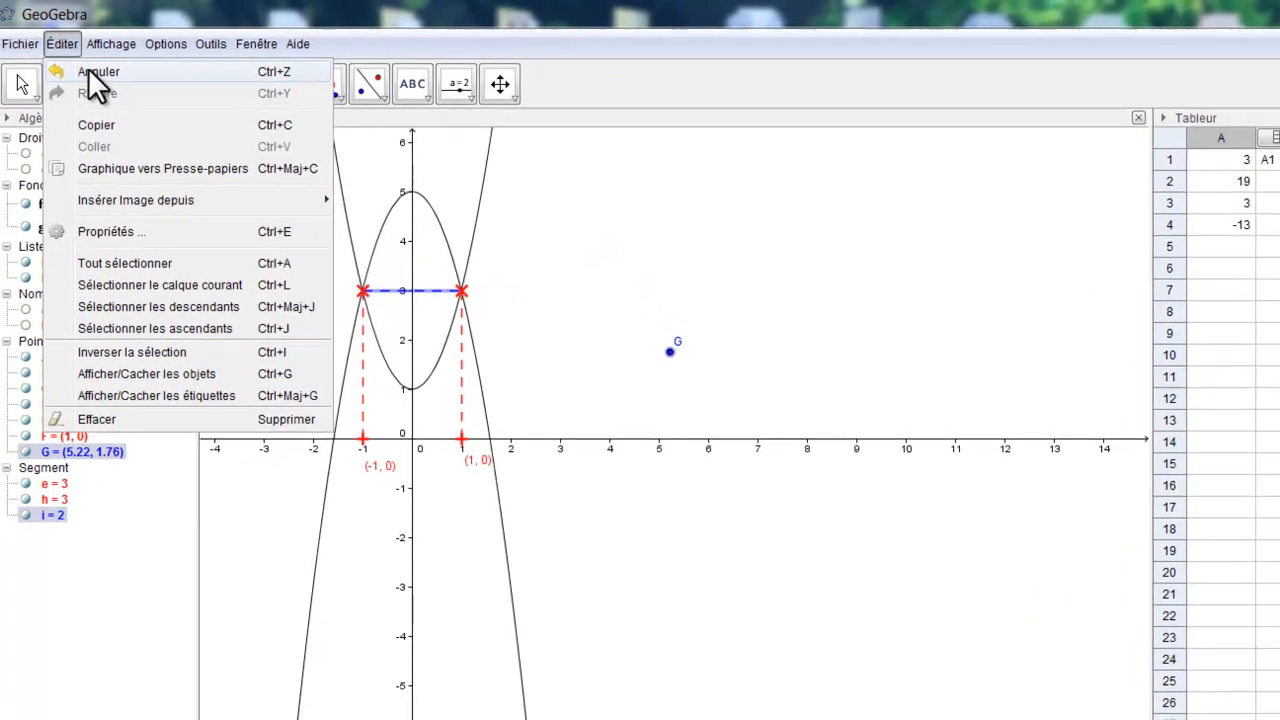
click(40, 61)
click(113, 85)
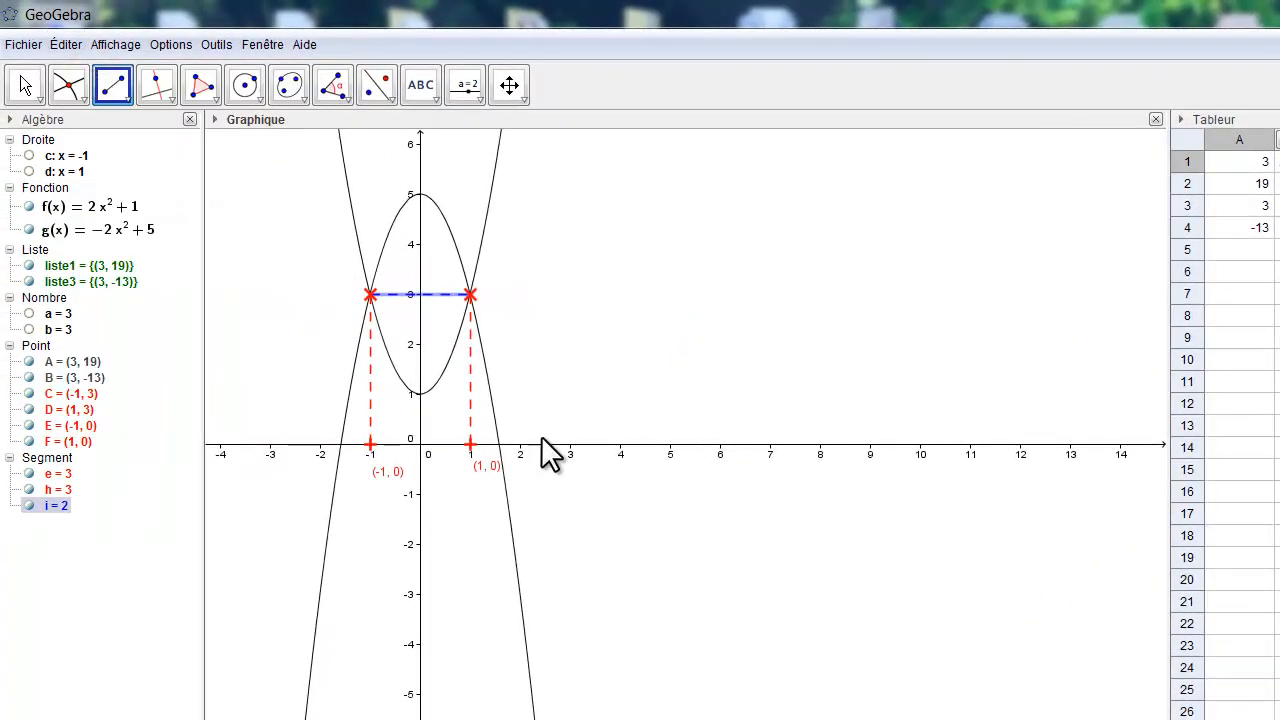
- Mark the intersection of segment CD with the y-axis and set its label to show the value (Valeur)
click(71, 84)
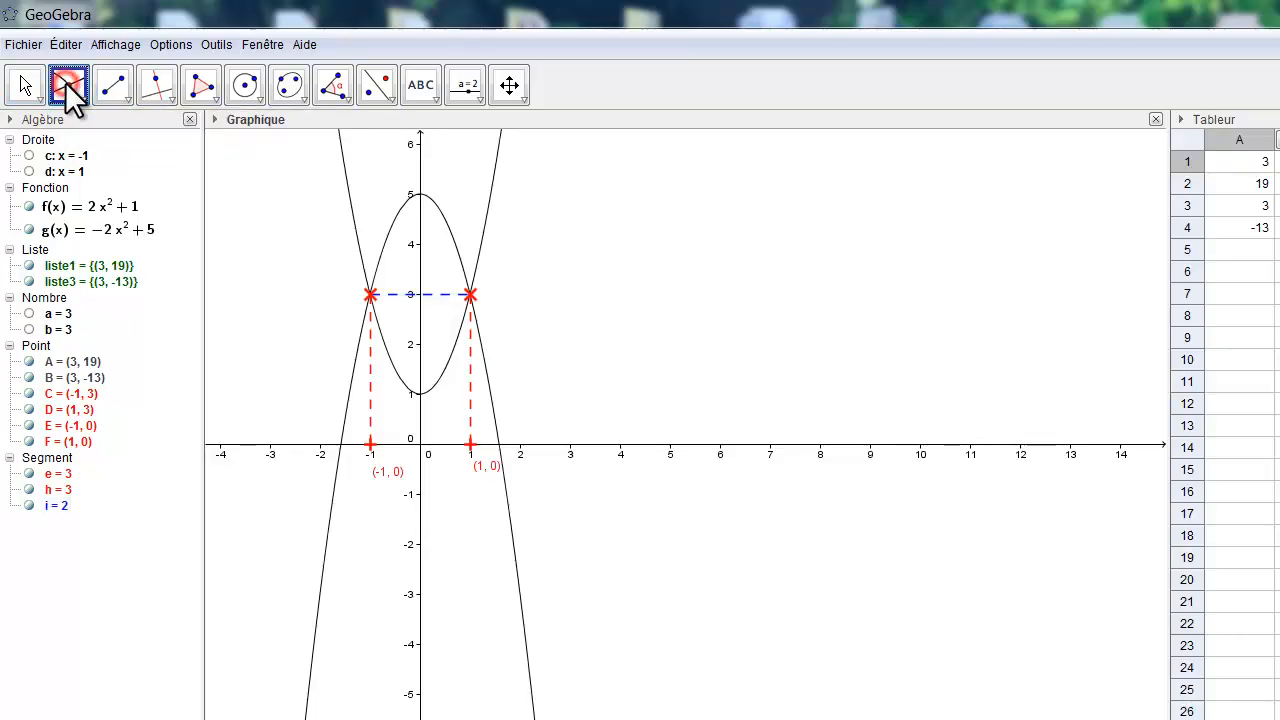
click(420, 295)
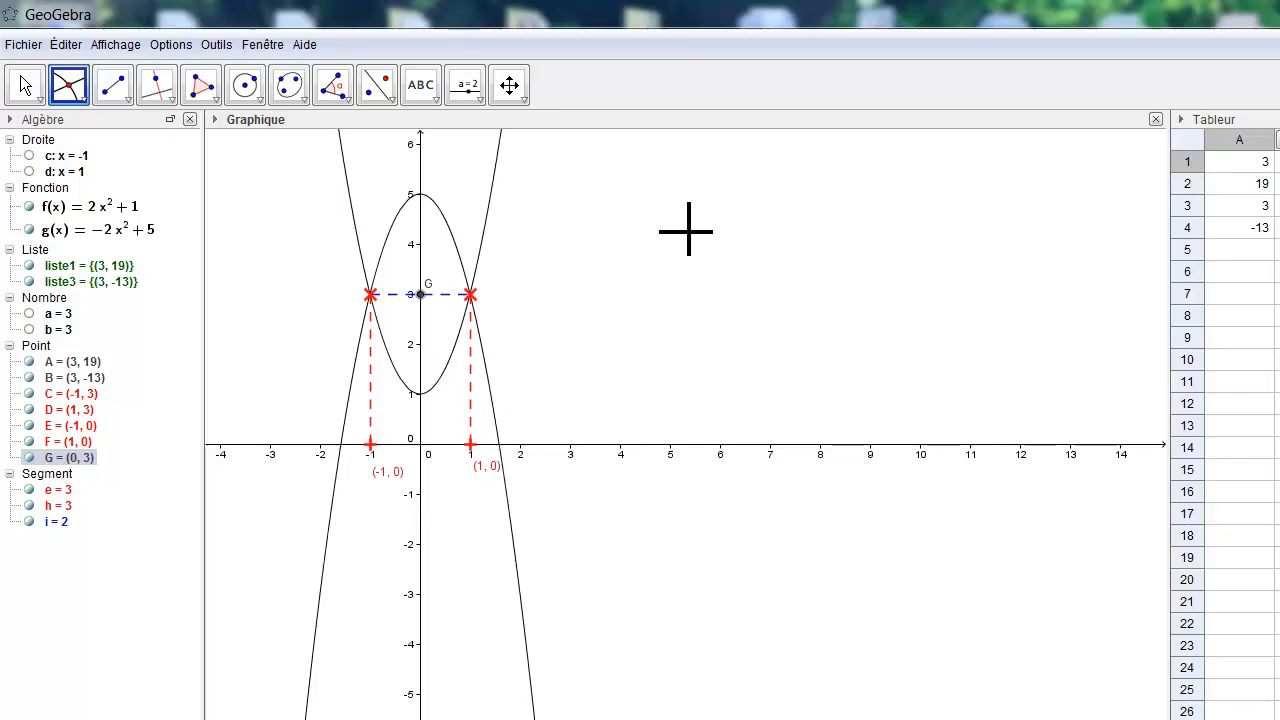
right_click(421, 296)
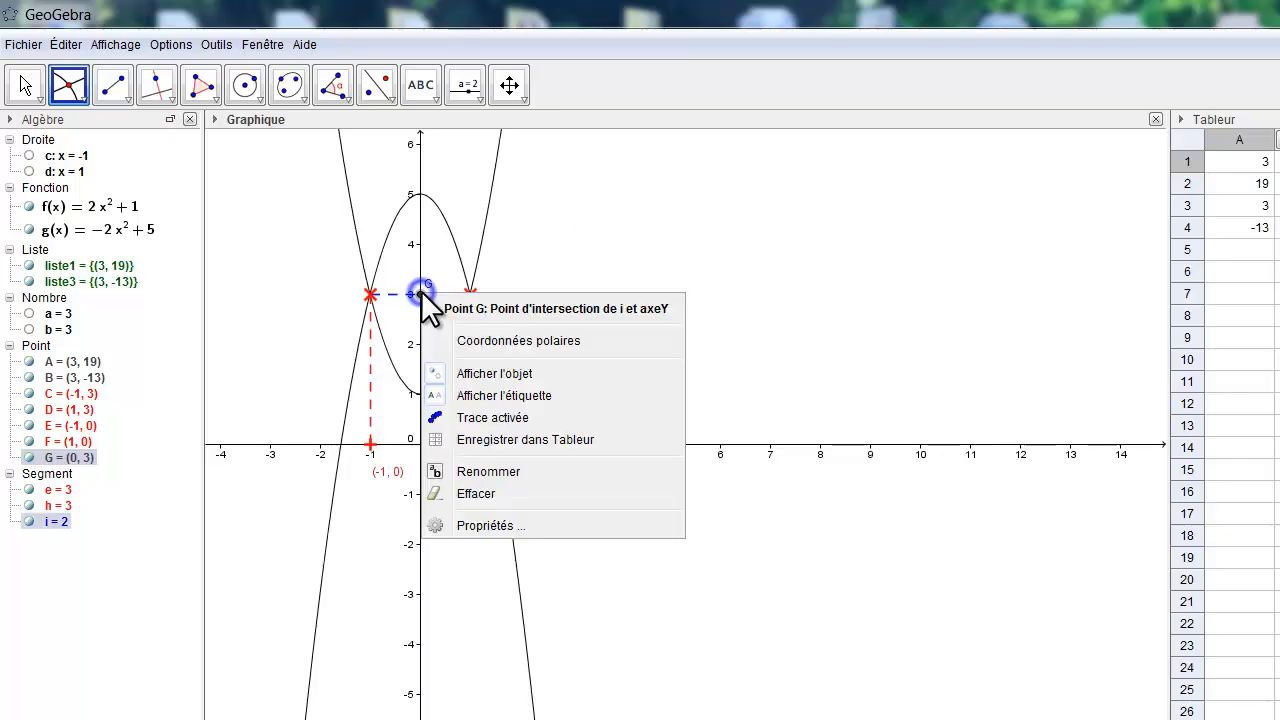
click(499, 526)
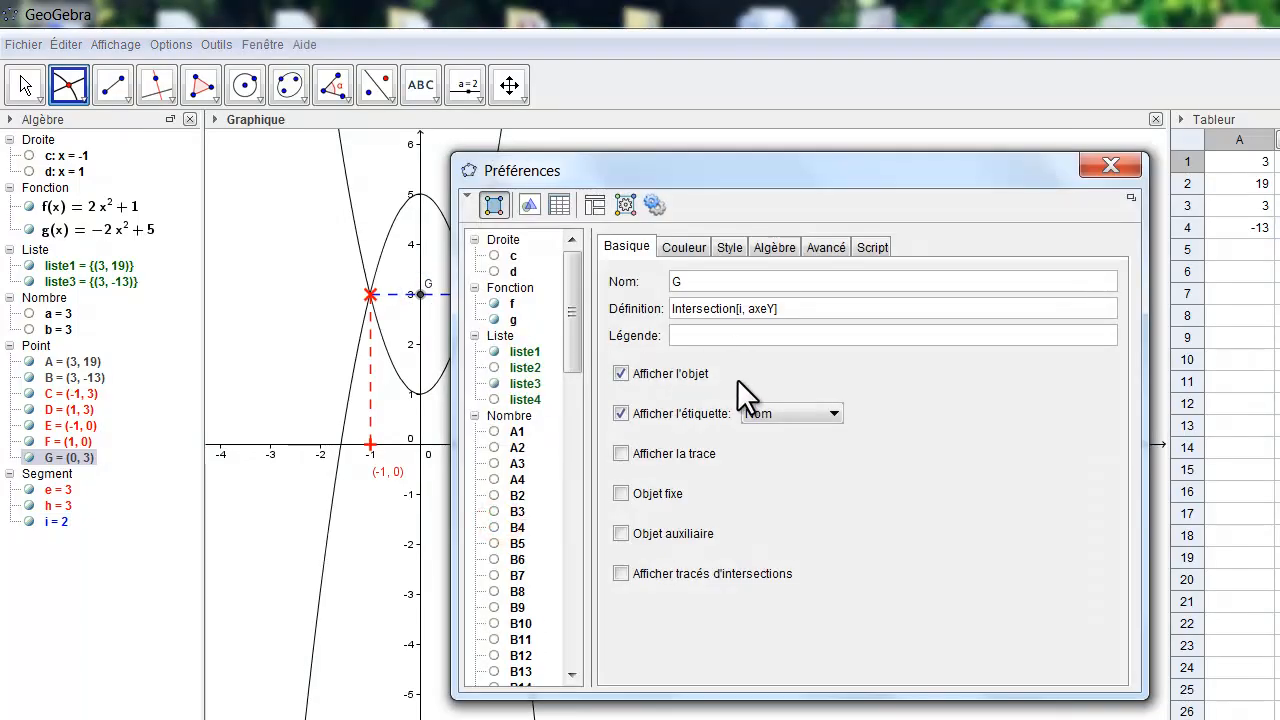
click(835, 410)
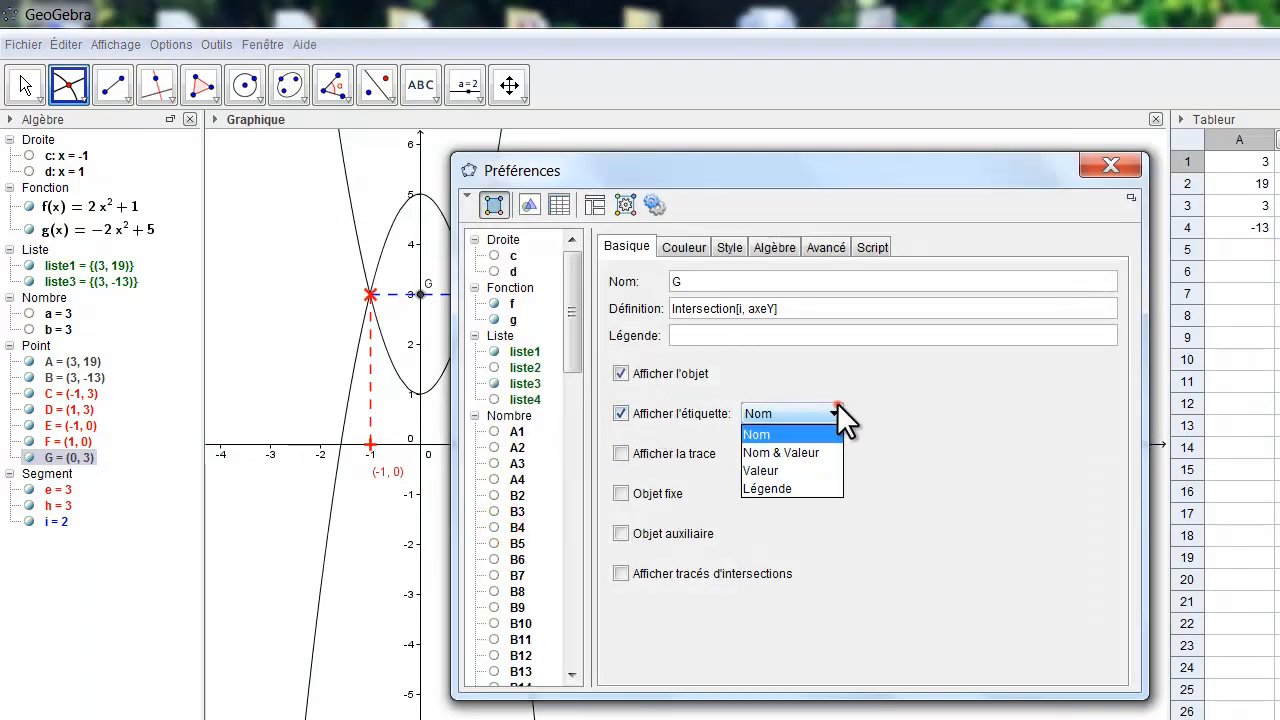
click(805, 470)
- Style point G as a blue (Bleu 0, 0, 255) plus sign of size 5 and close its properties
click(694, 240)
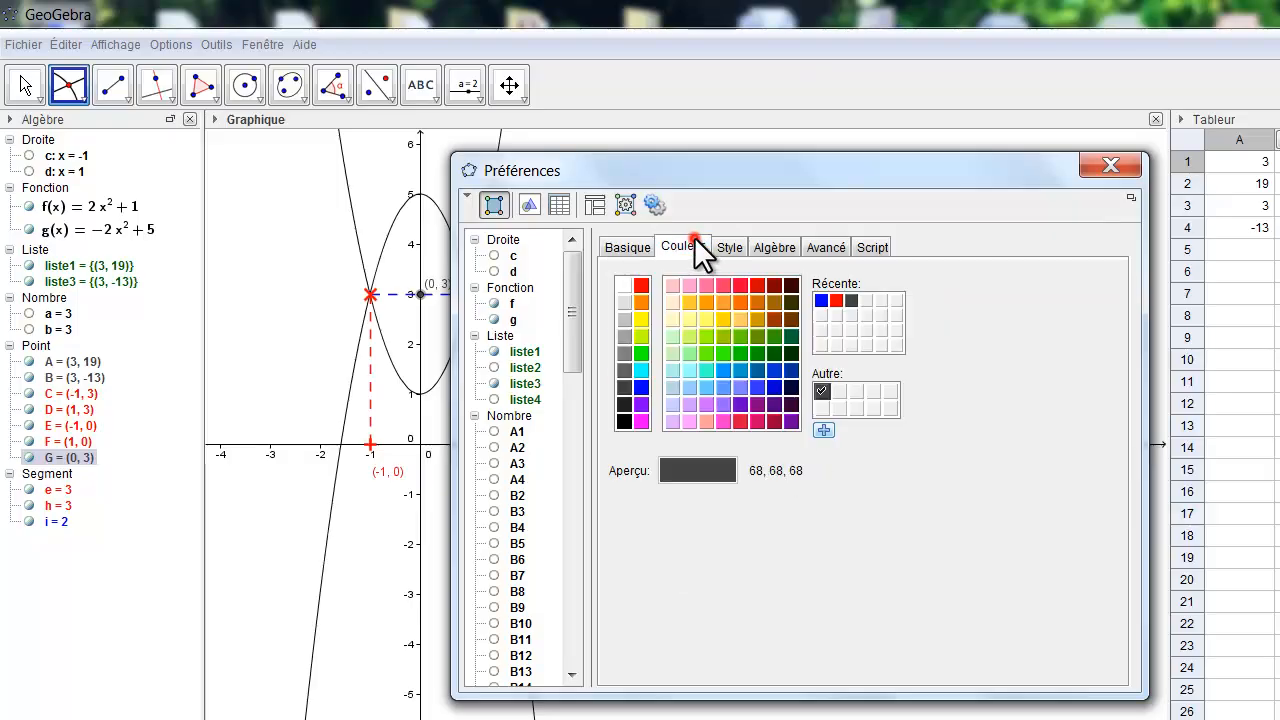
click(822, 300)
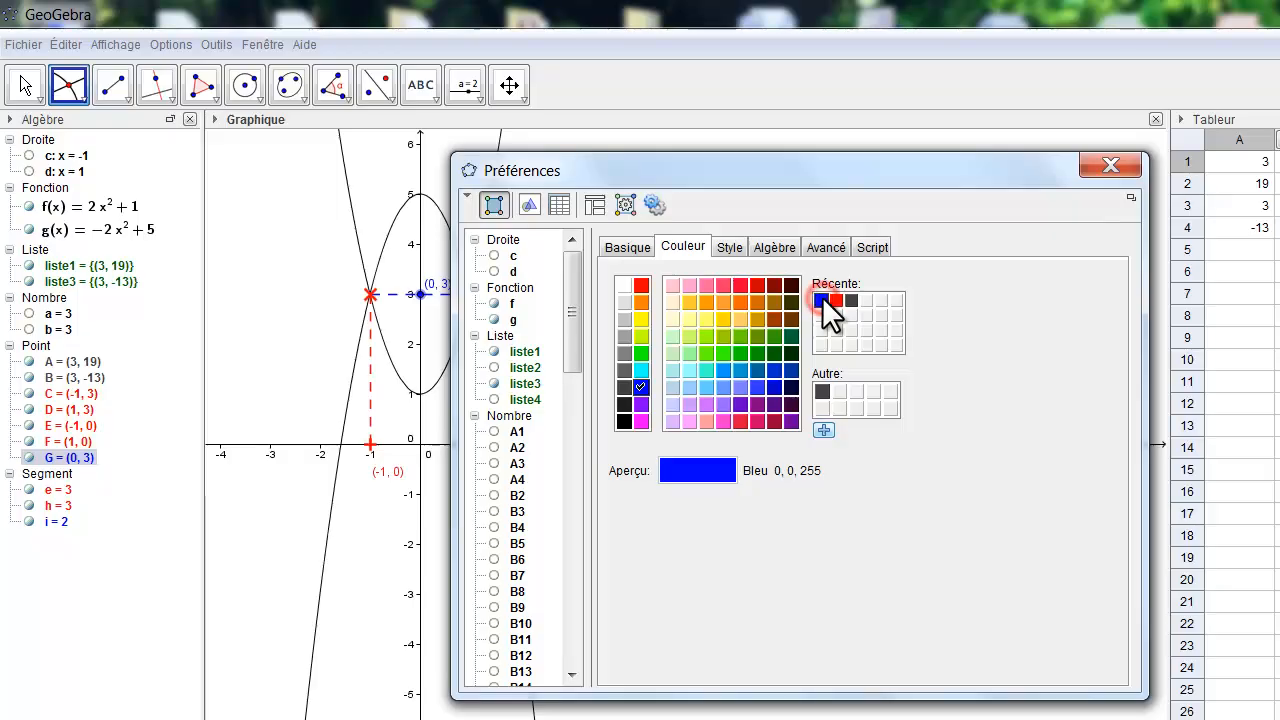
click(727, 249)
click(648, 394)
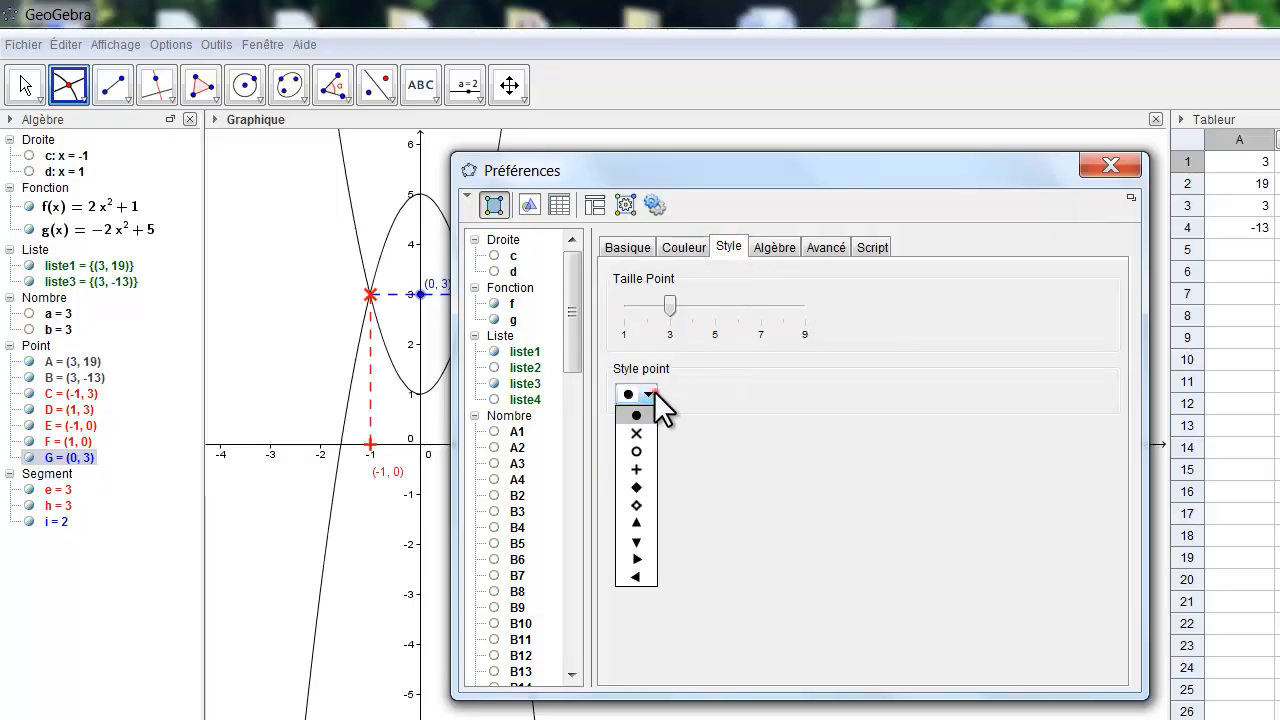
click(647, 461)
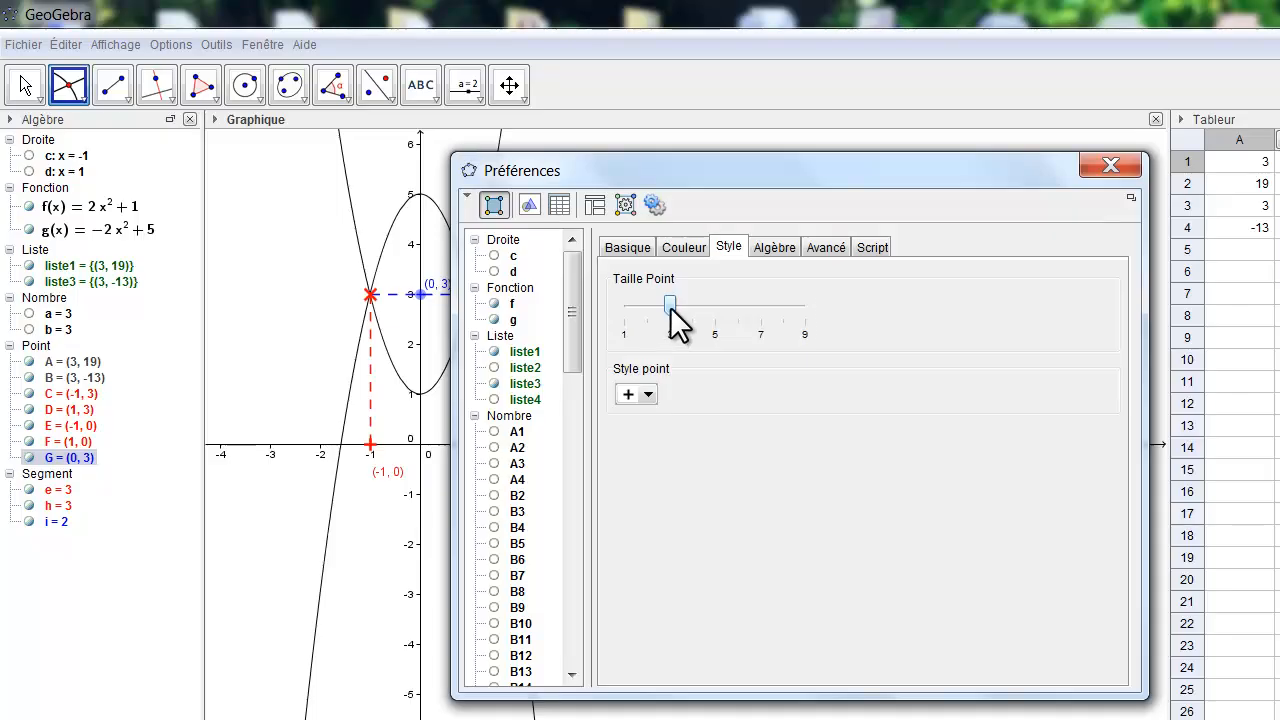
drag(670, 305, 715, 306)
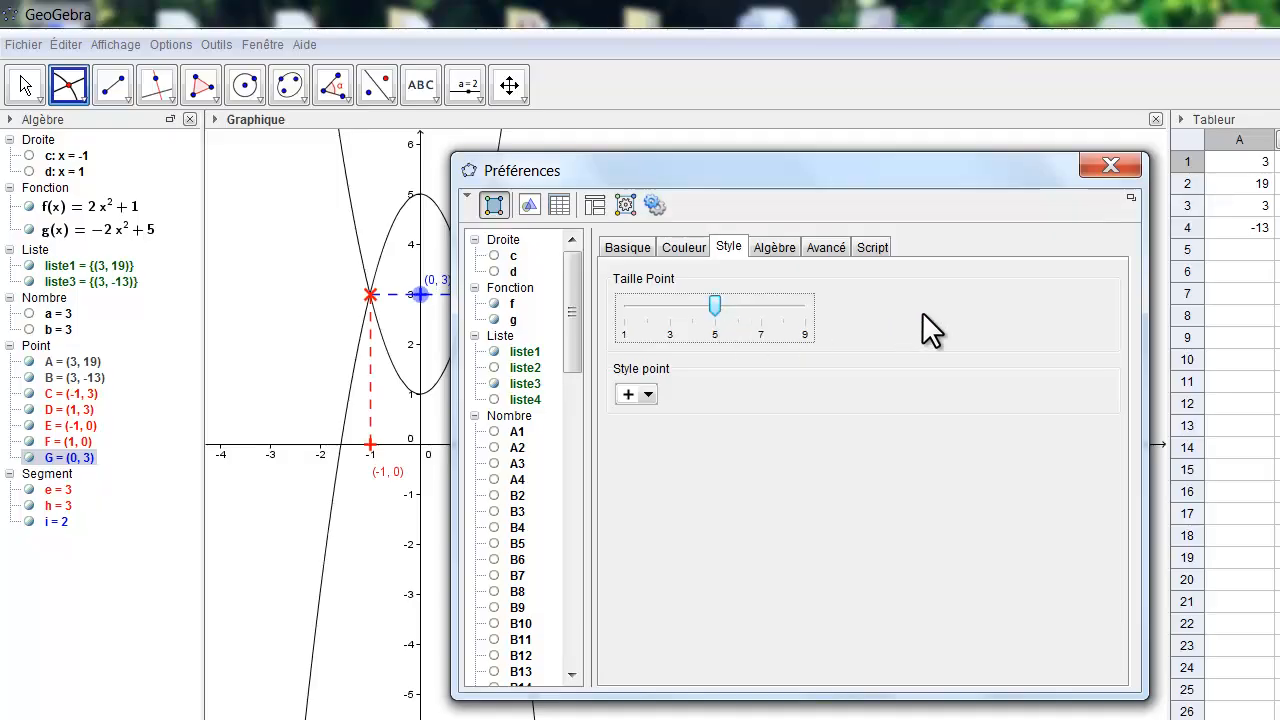
click(1108, 166)
click(905, 284)
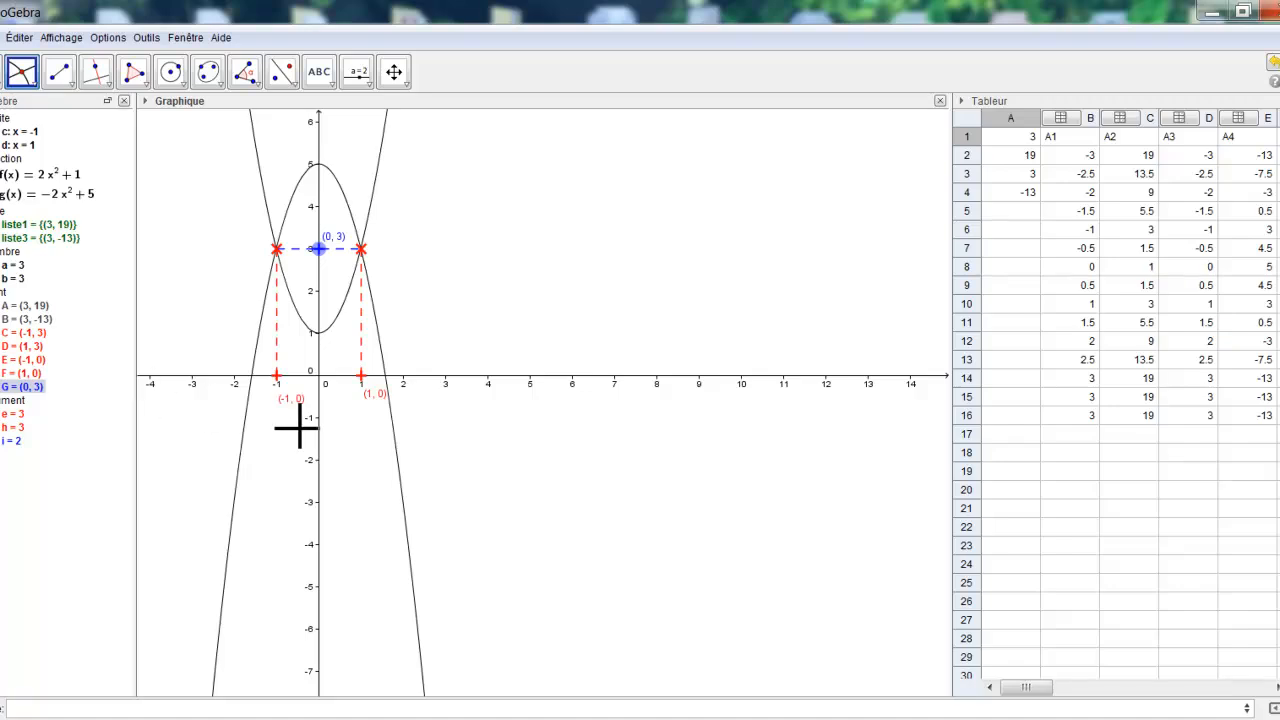
- Draw two rays along the x-axis, one from E through about (-3.56, 0) and one from F through (8, 0)
click(72, 83)
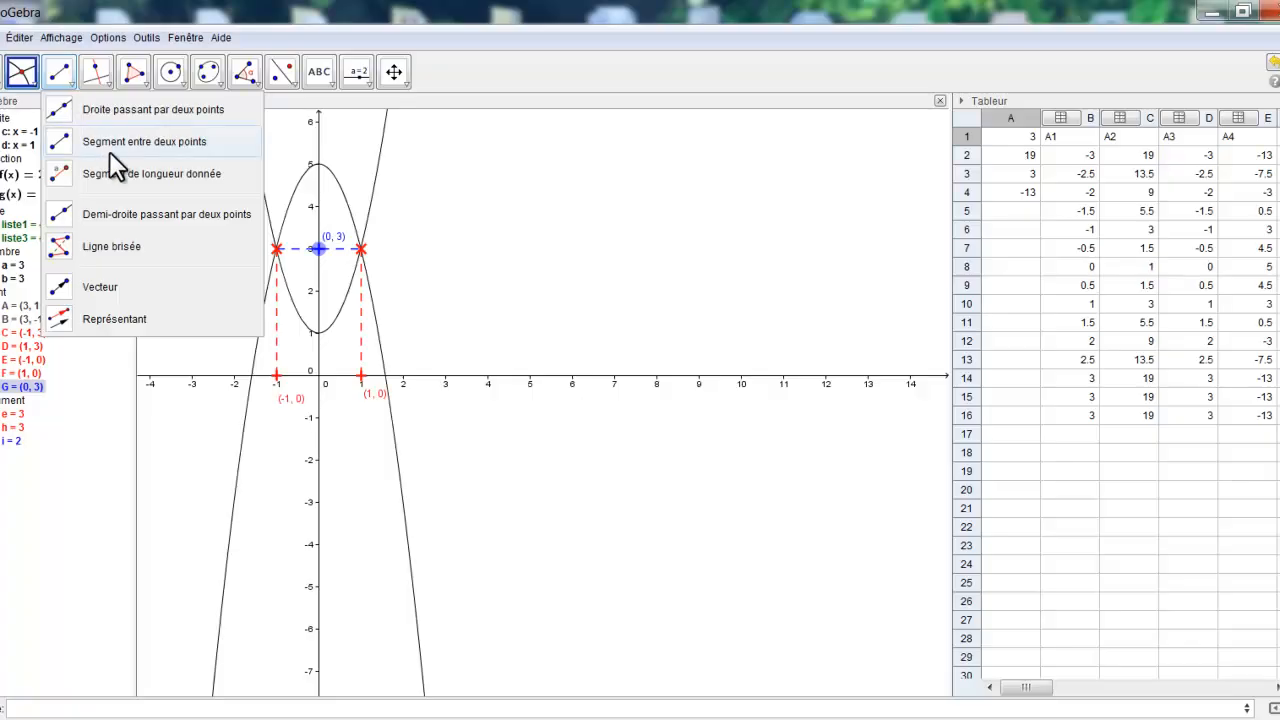
click(128, 222)
click(277, 377)
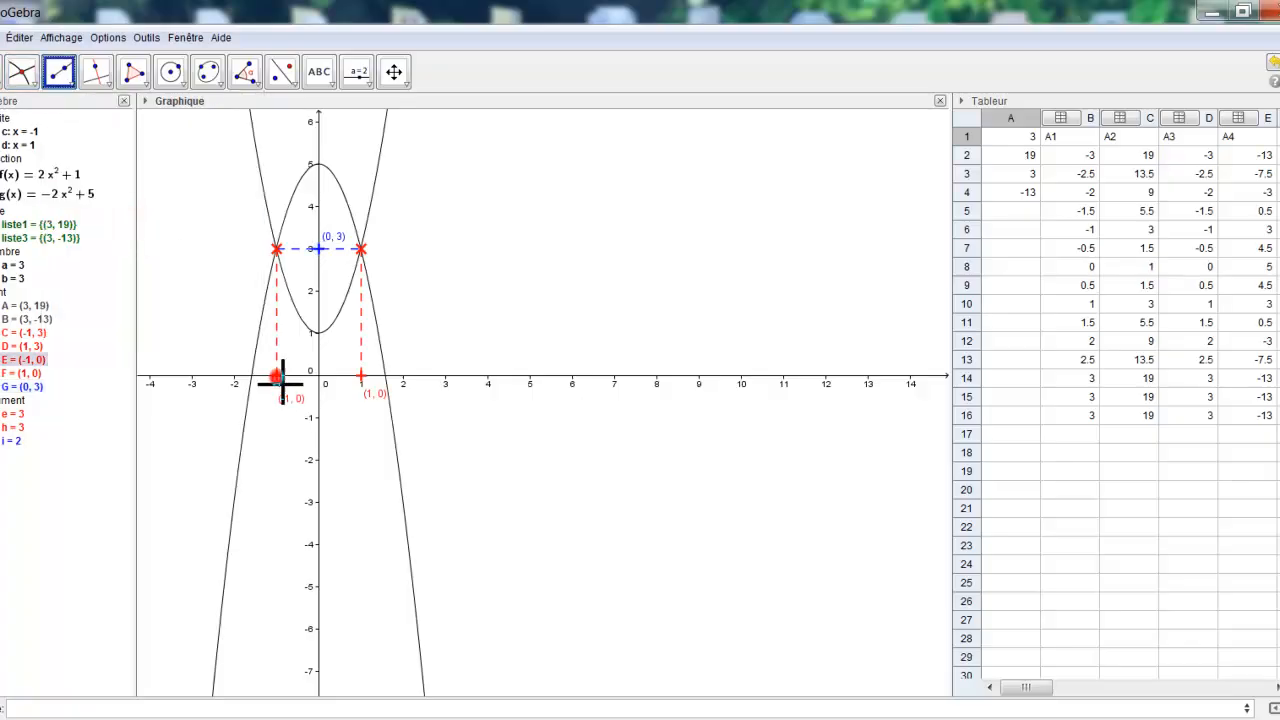
click(169, 377)
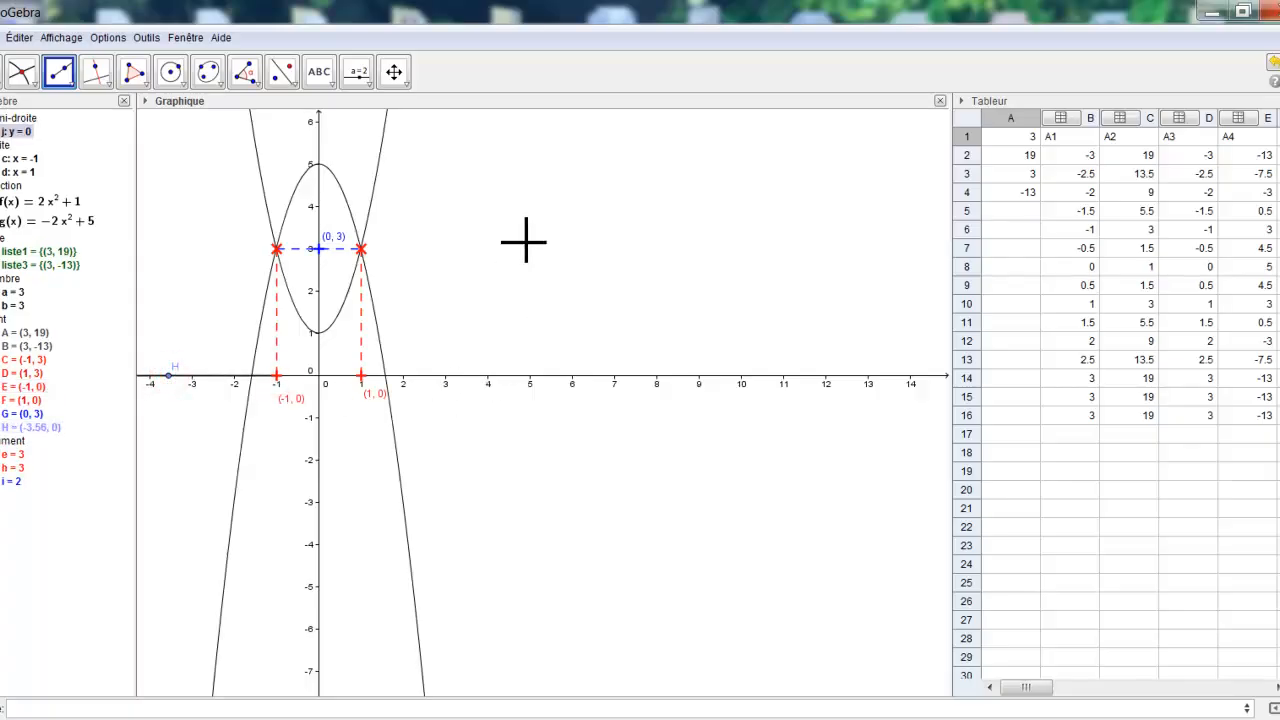
click(364, 378)
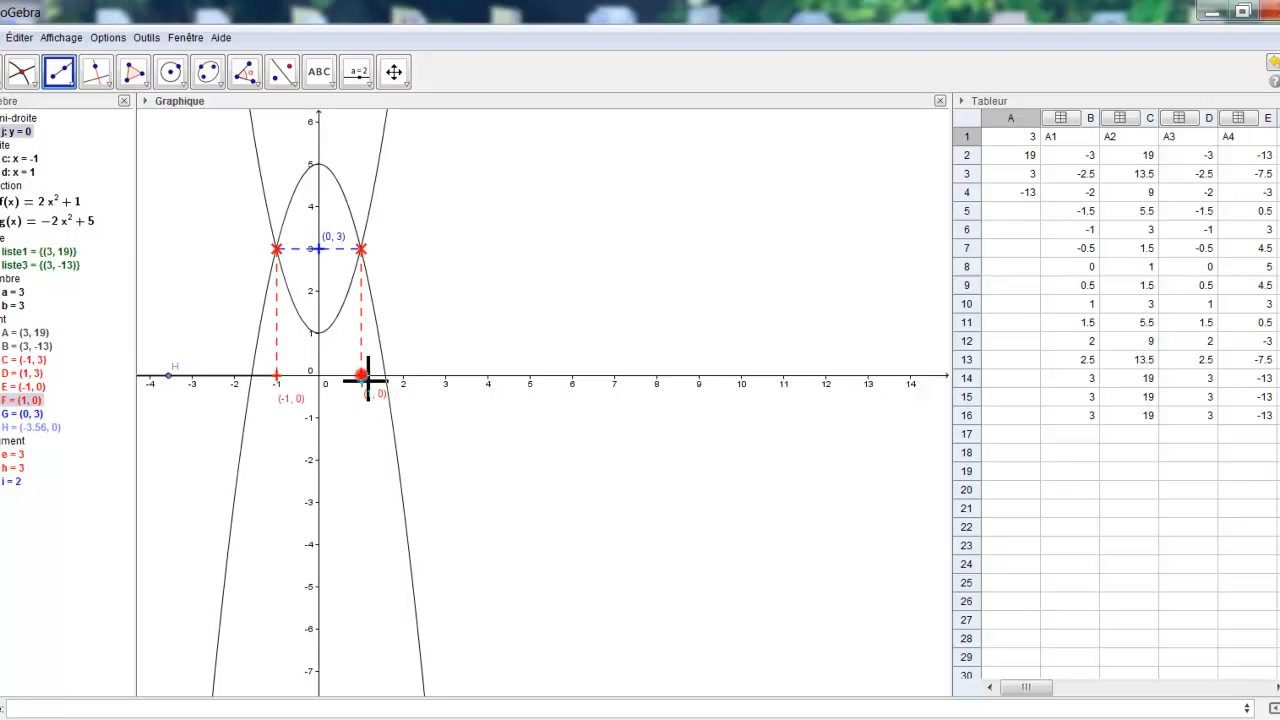
click(658, 376)
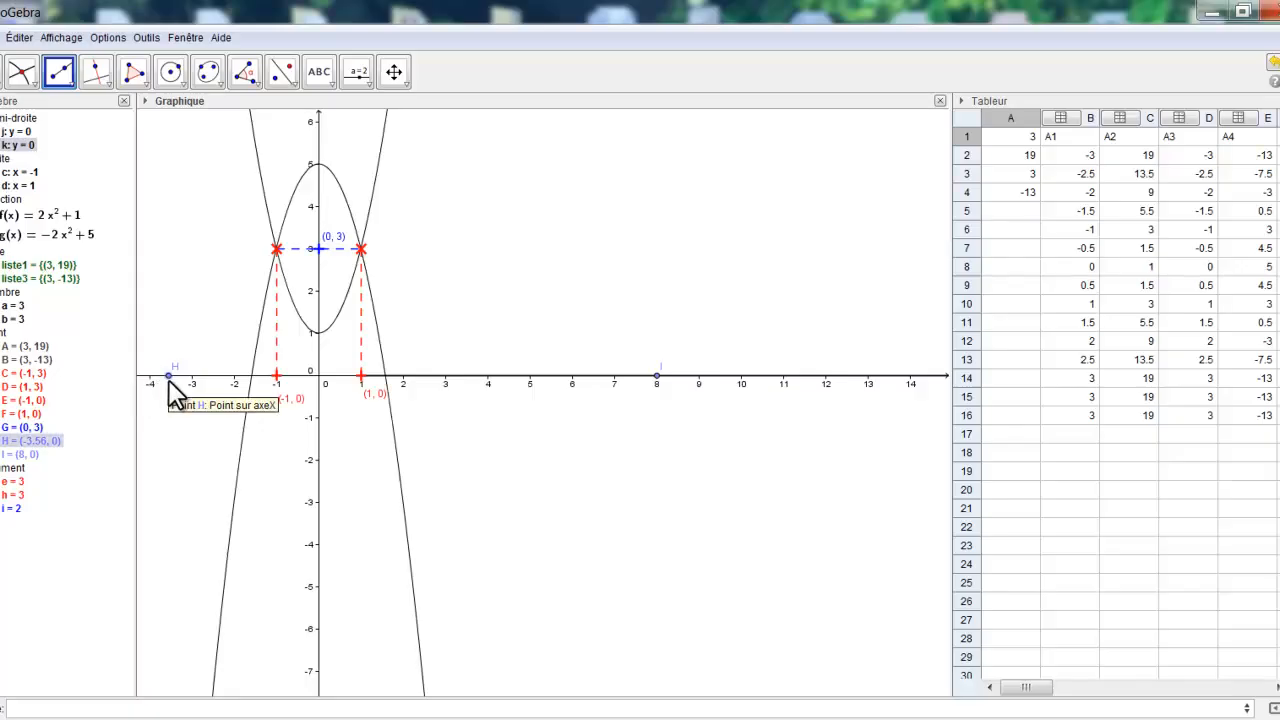
- Hide the helper points H and I on the x-axis and leave the ray tool
right_click(169, 379)
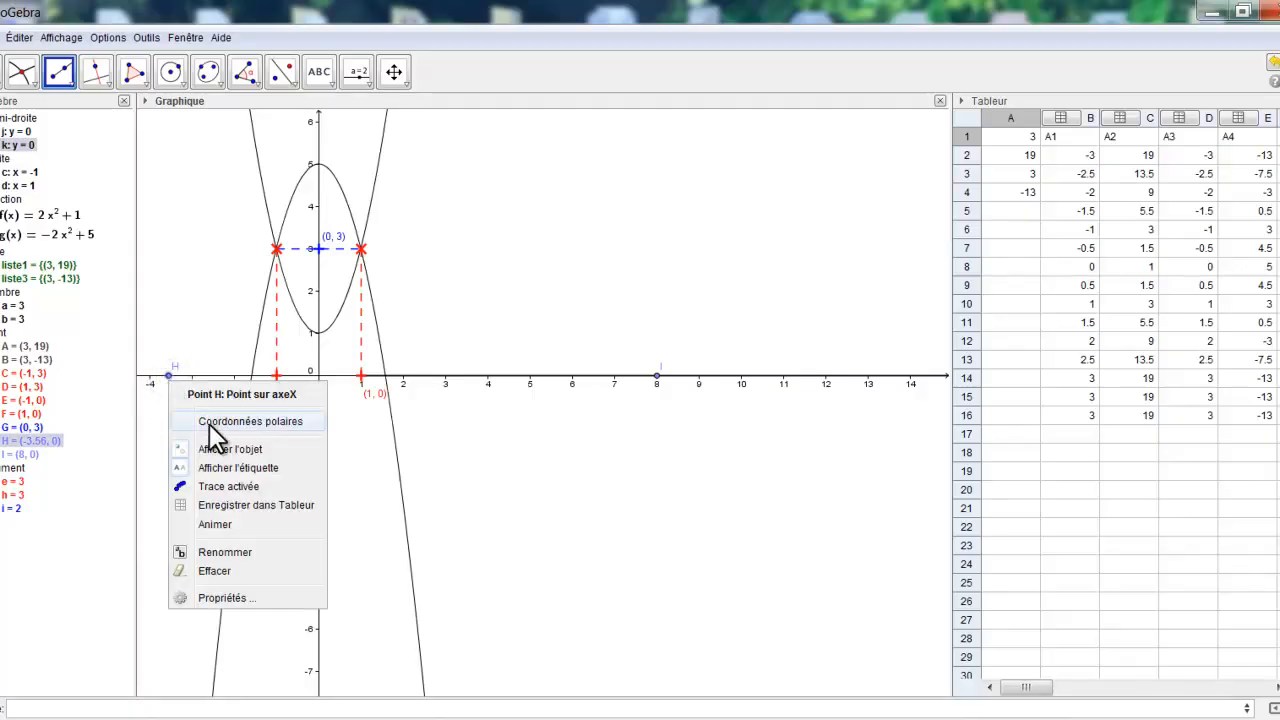
click(180, 446)
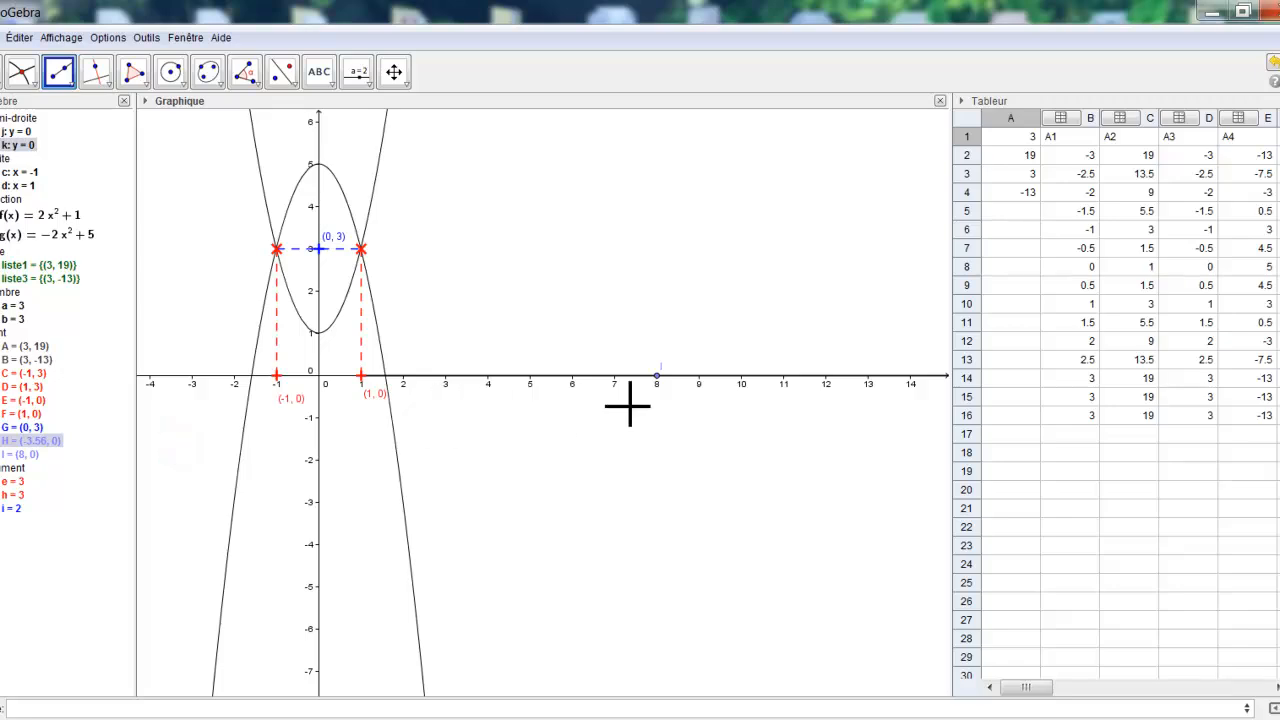
right_click(657, 376)
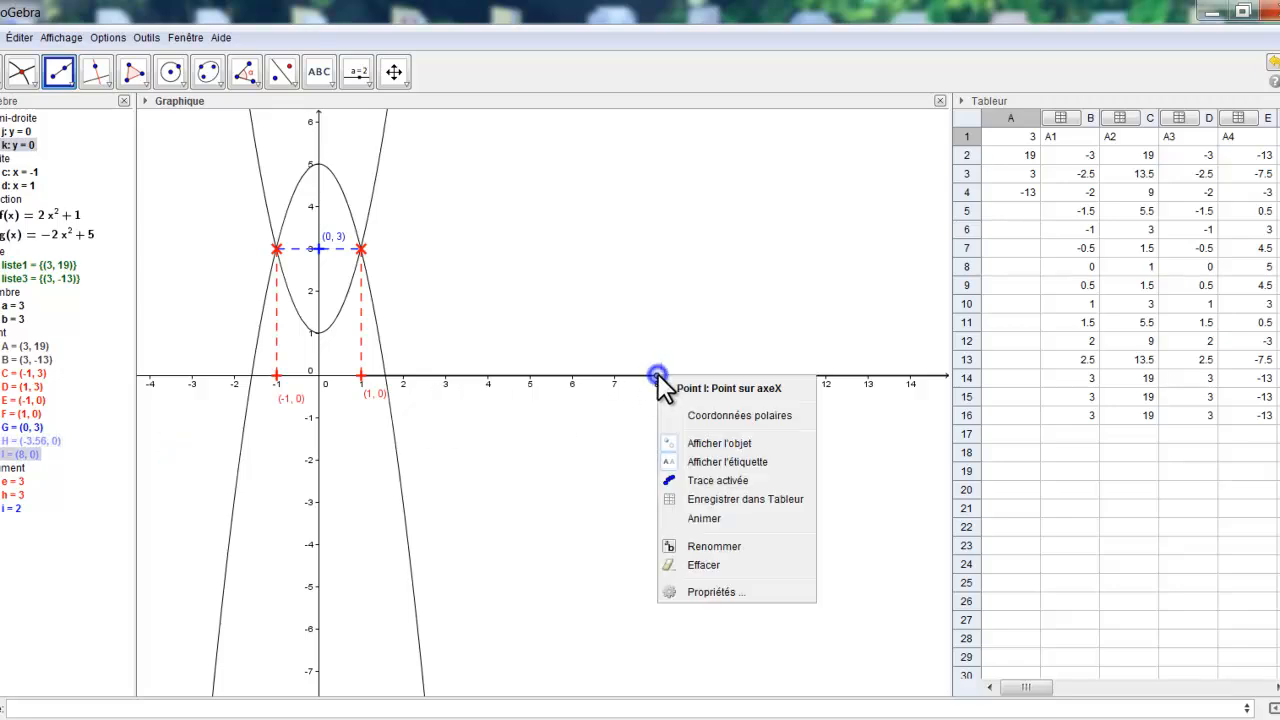
click(669, 442)
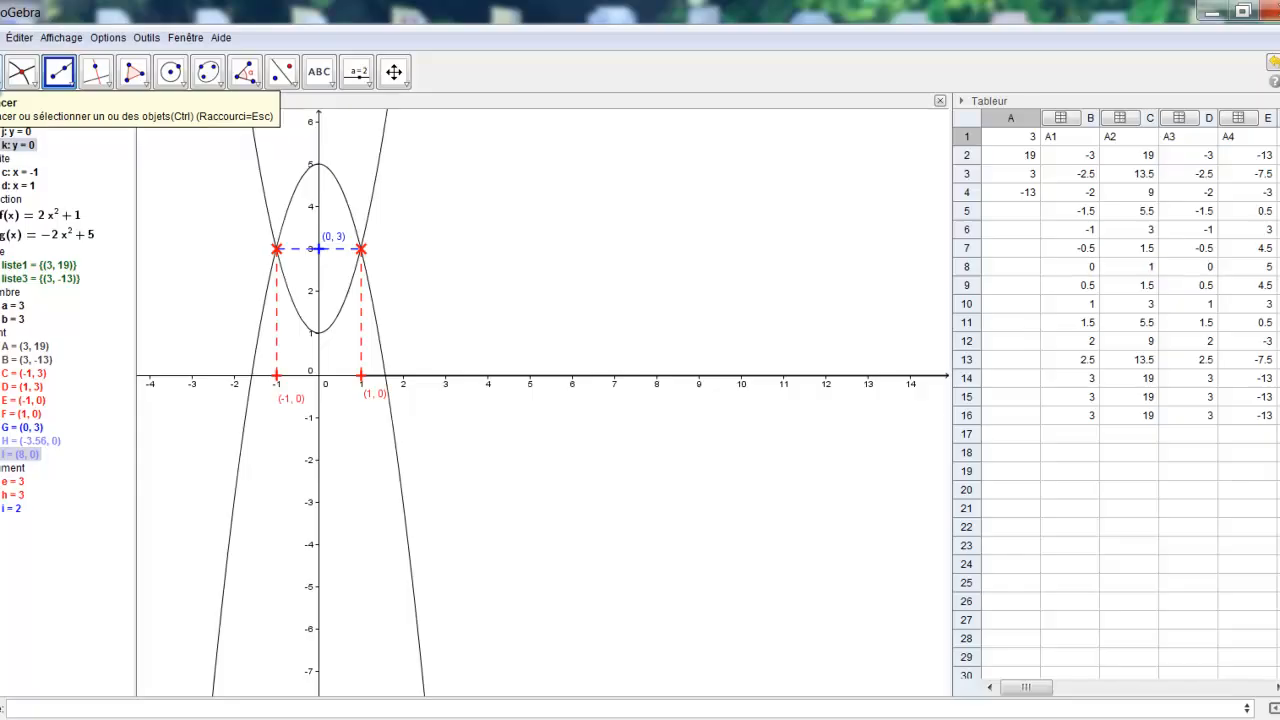
key(Escape)
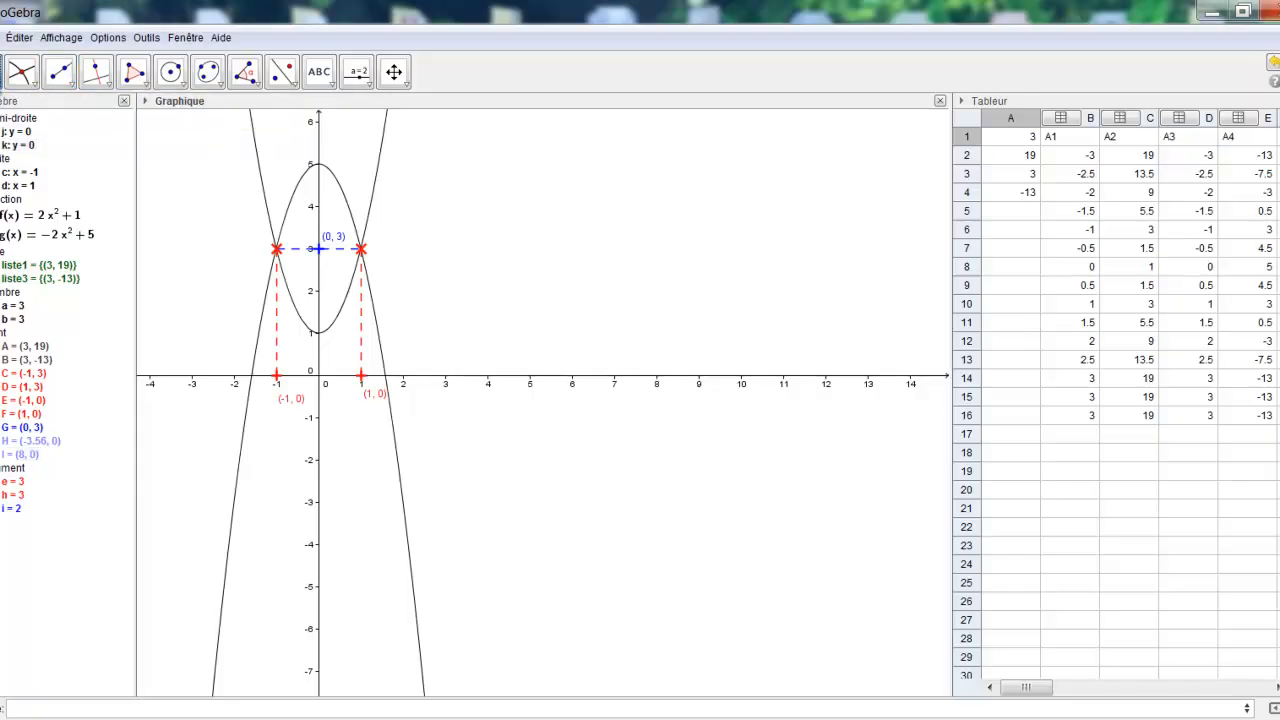
- Colour the x-axis ray starting at E green (102, 204, 0) and close its properties
click(180, 376)
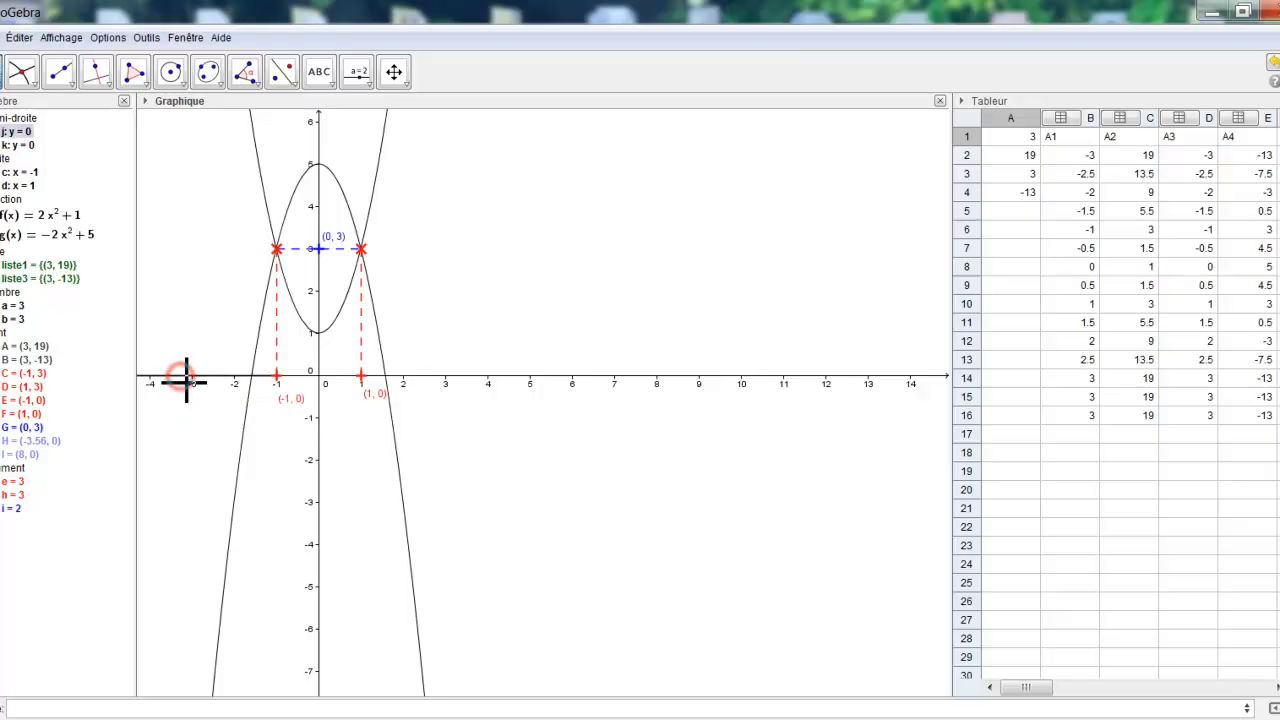
right_click(186, 380)
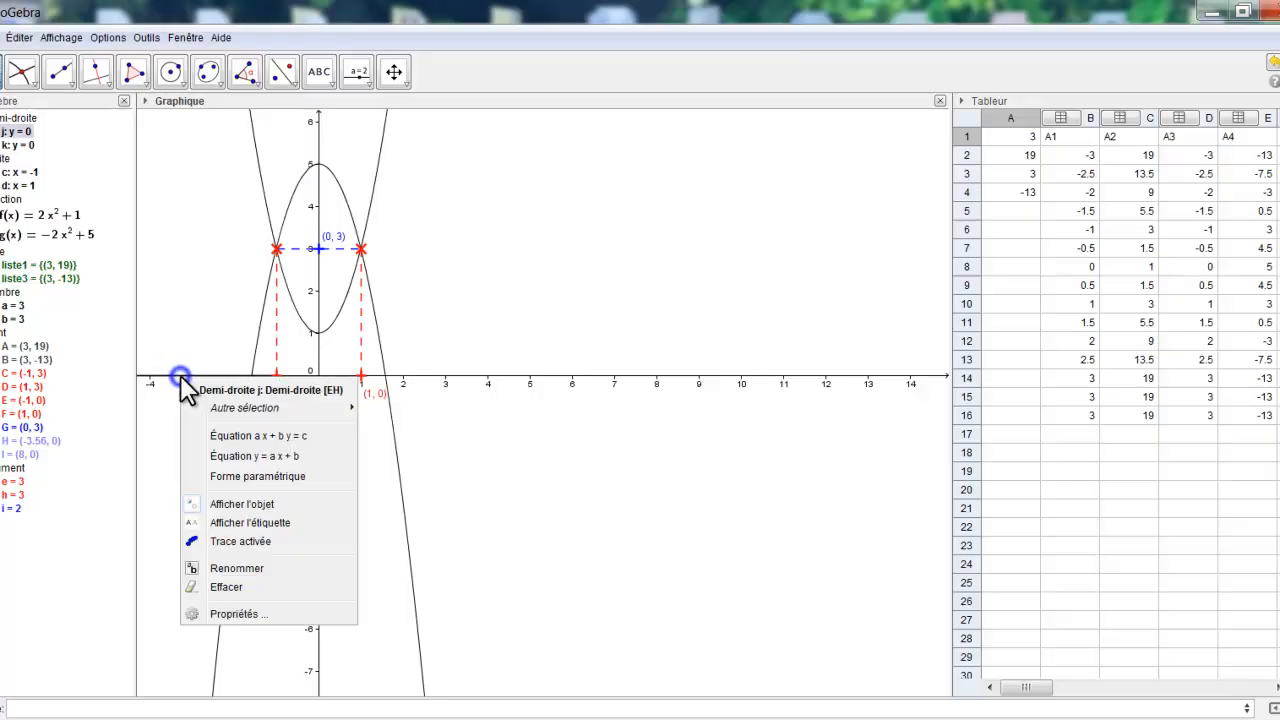
click(227, 616)
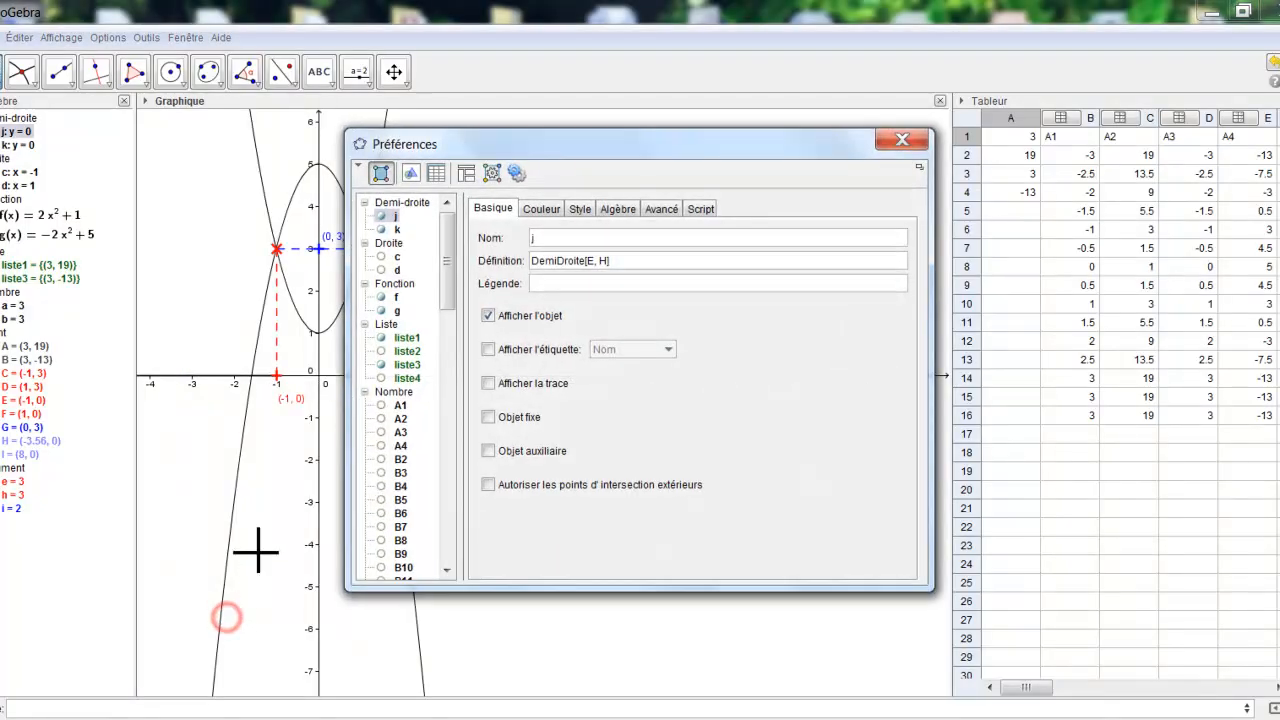
click(559, 206)
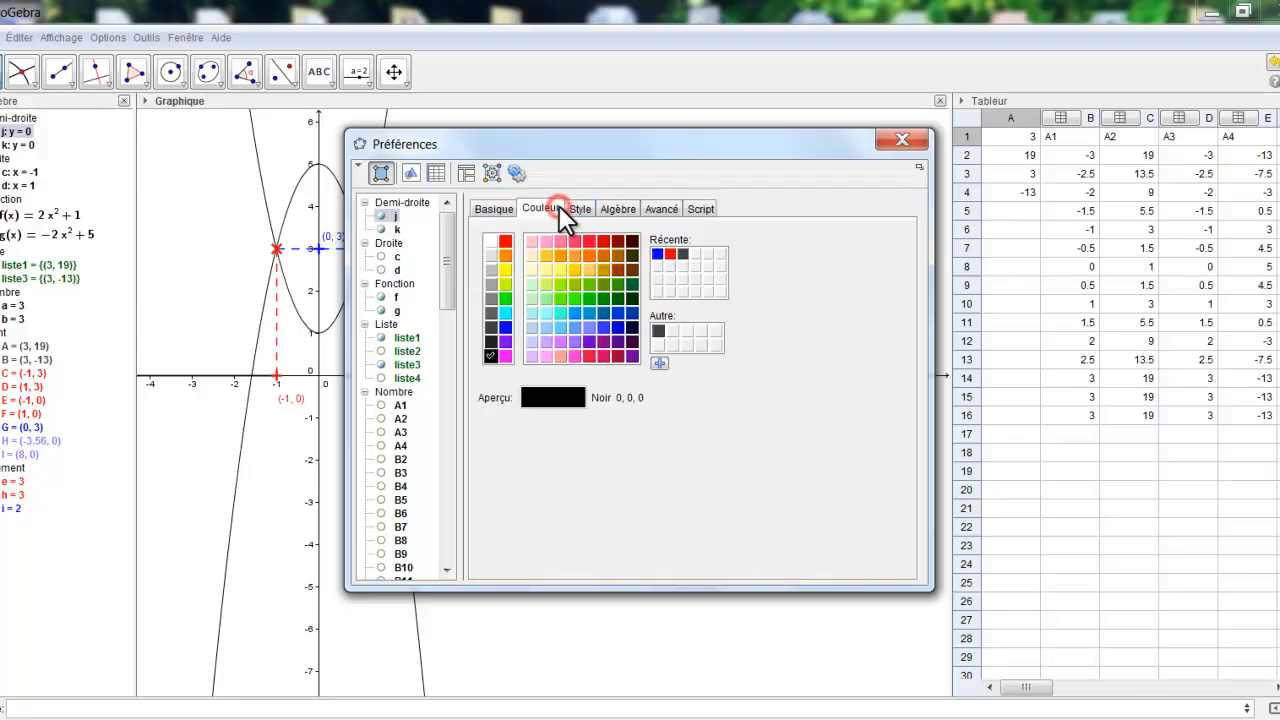
click(587, 284)
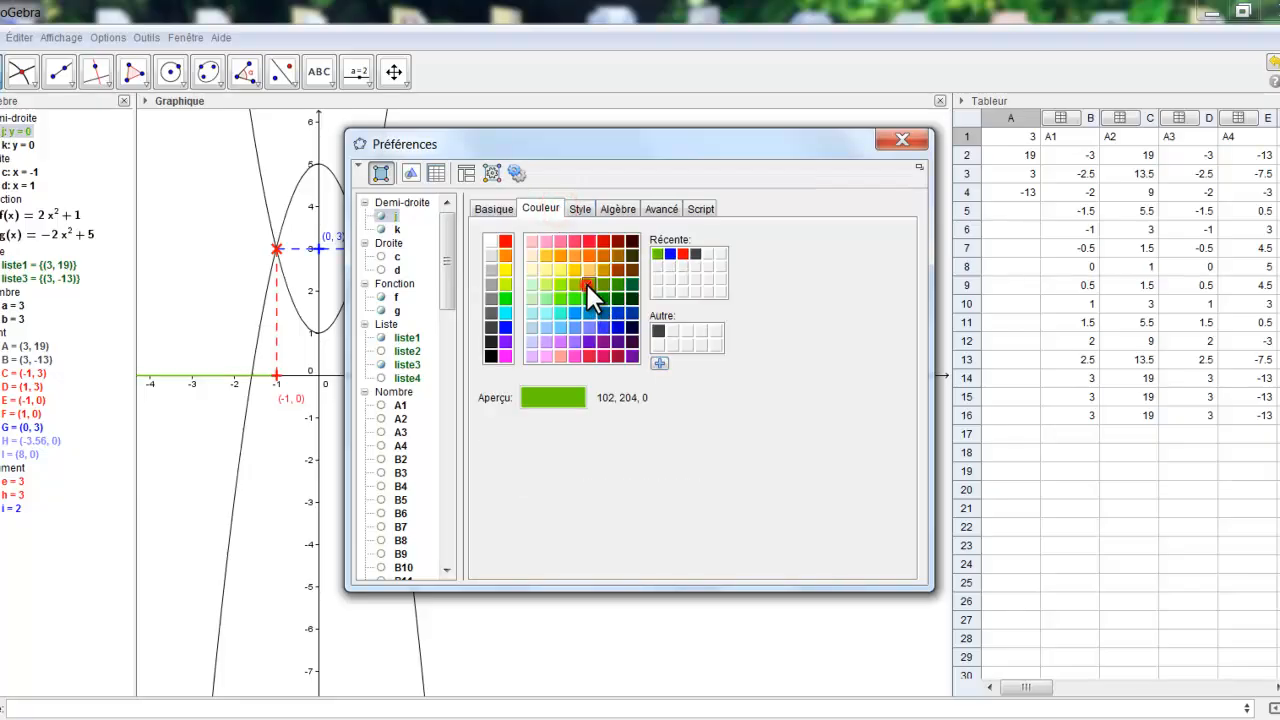
click(903, 145)
- Give the x-axis ray starting at F the same recent green (102, 204, 0) and close its properties
right_click(508, 377)
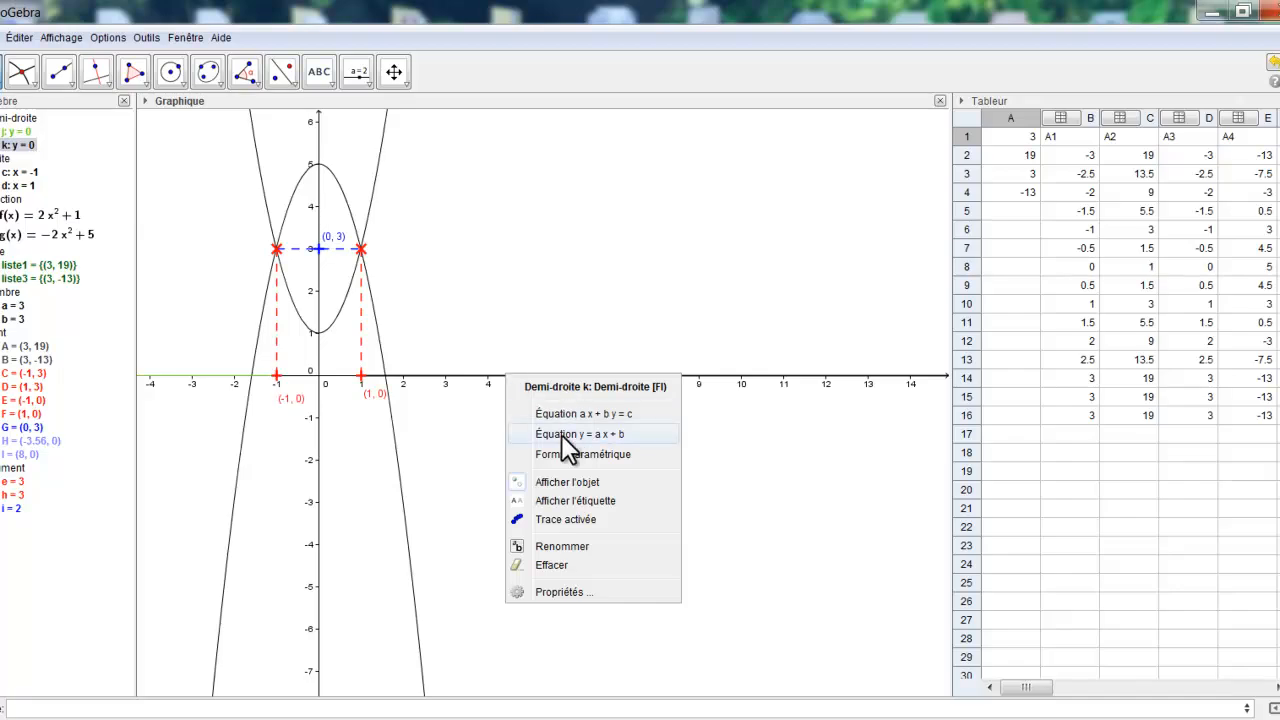
click(547, 592)
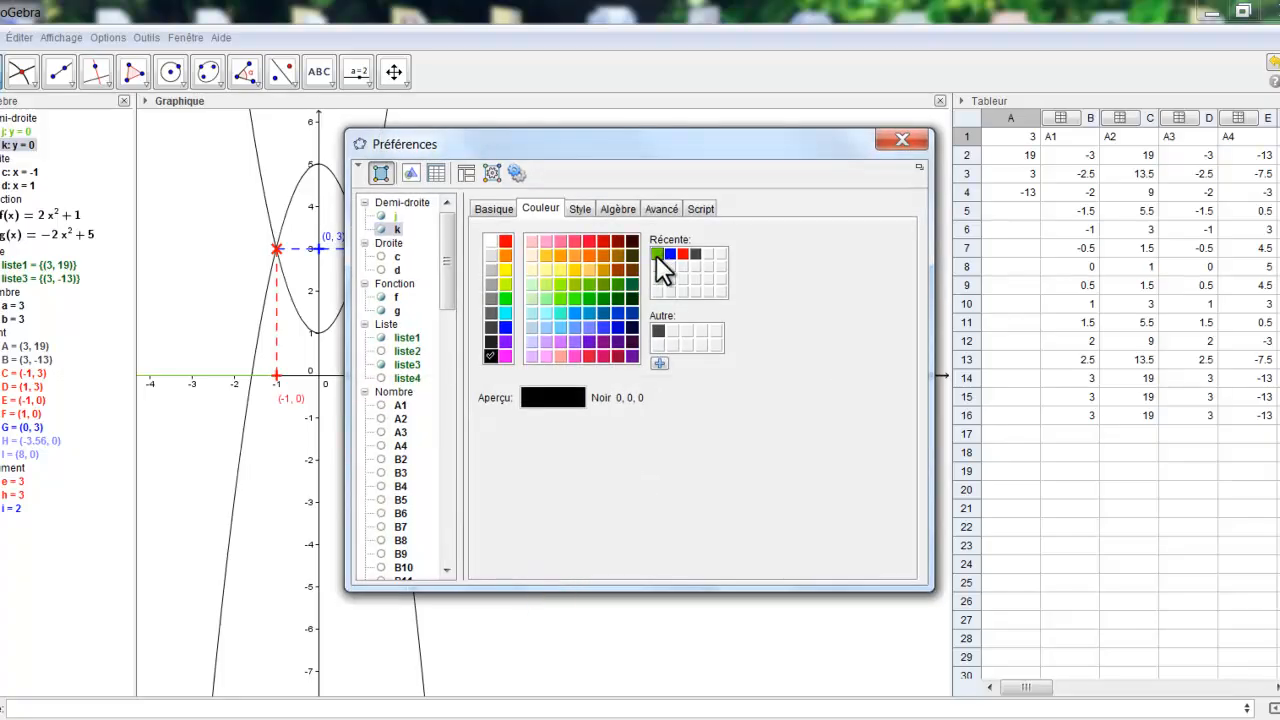
click(656, 254)
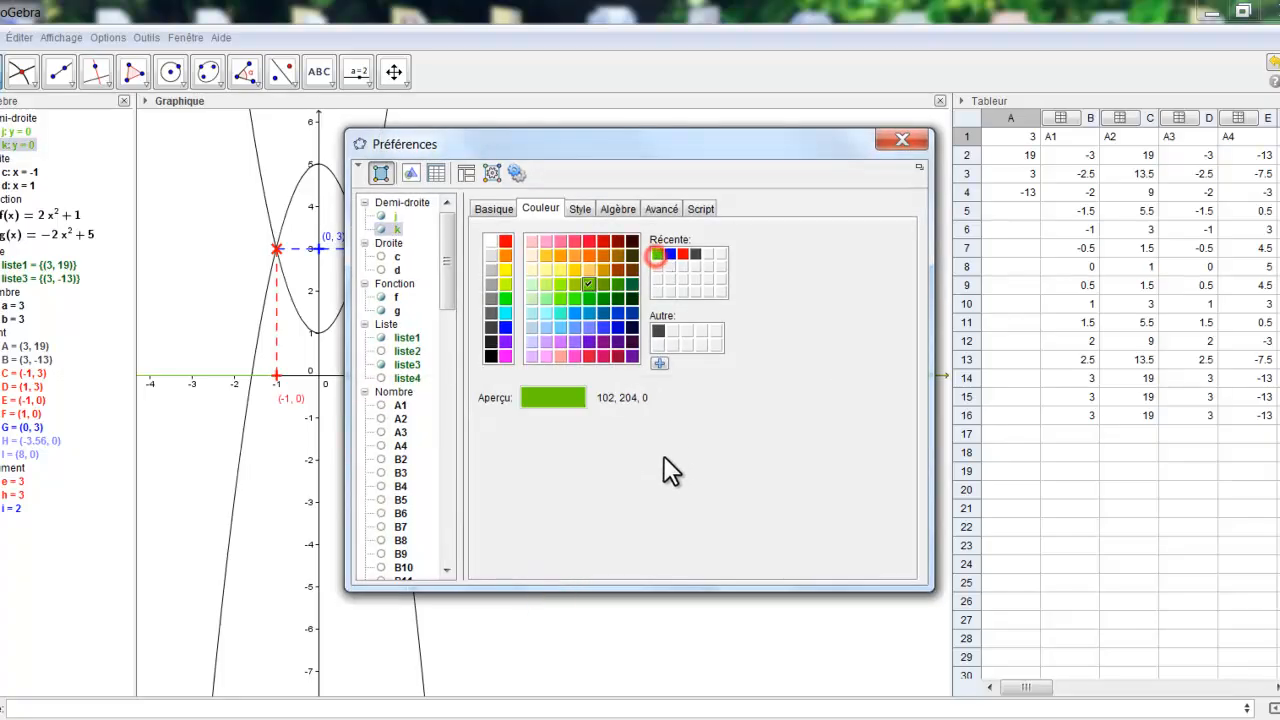
click(906, 142)
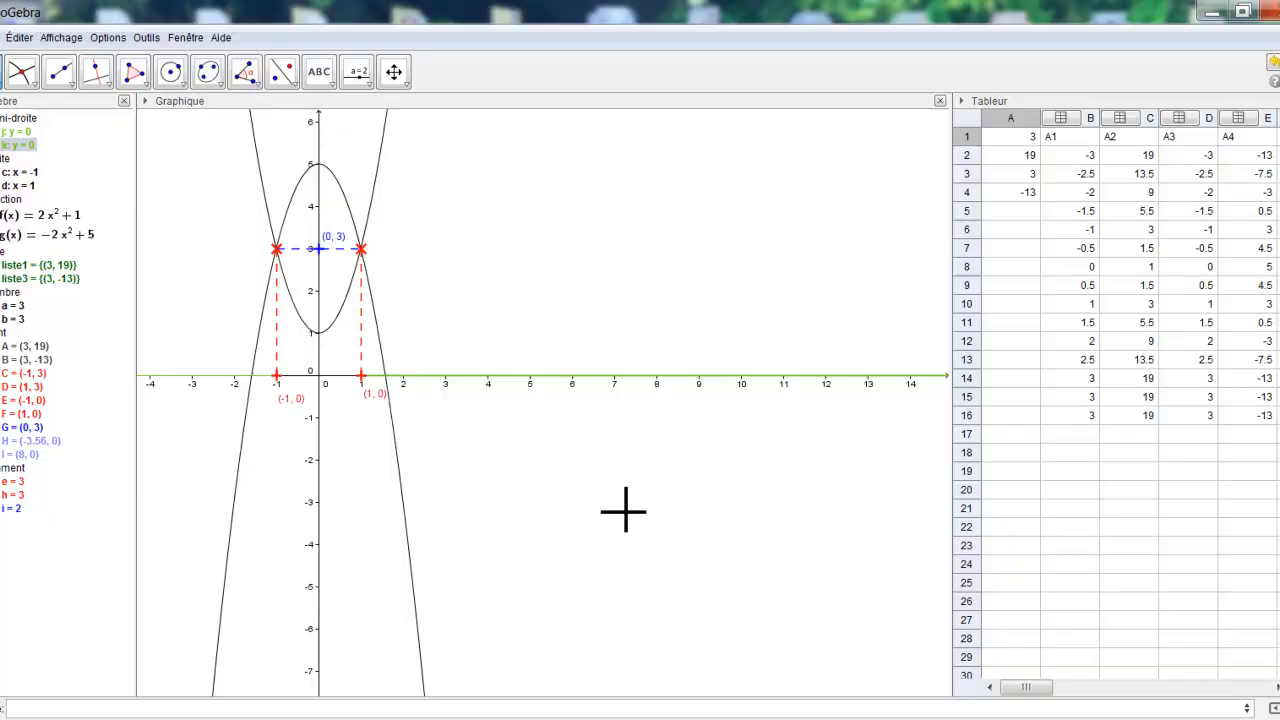
- Set the line thickness (Épaisseur du trait) of ray j from E to 3 and close its properties
right_click(188, 378)
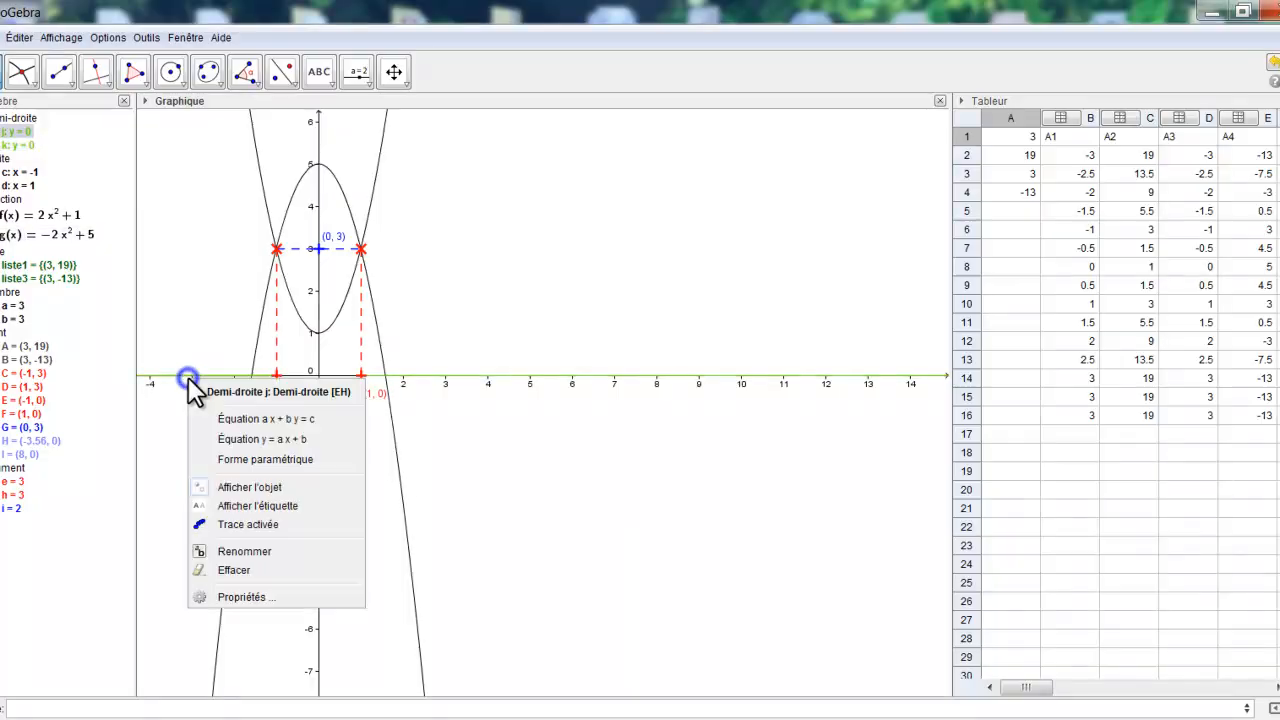
click(241, 598)
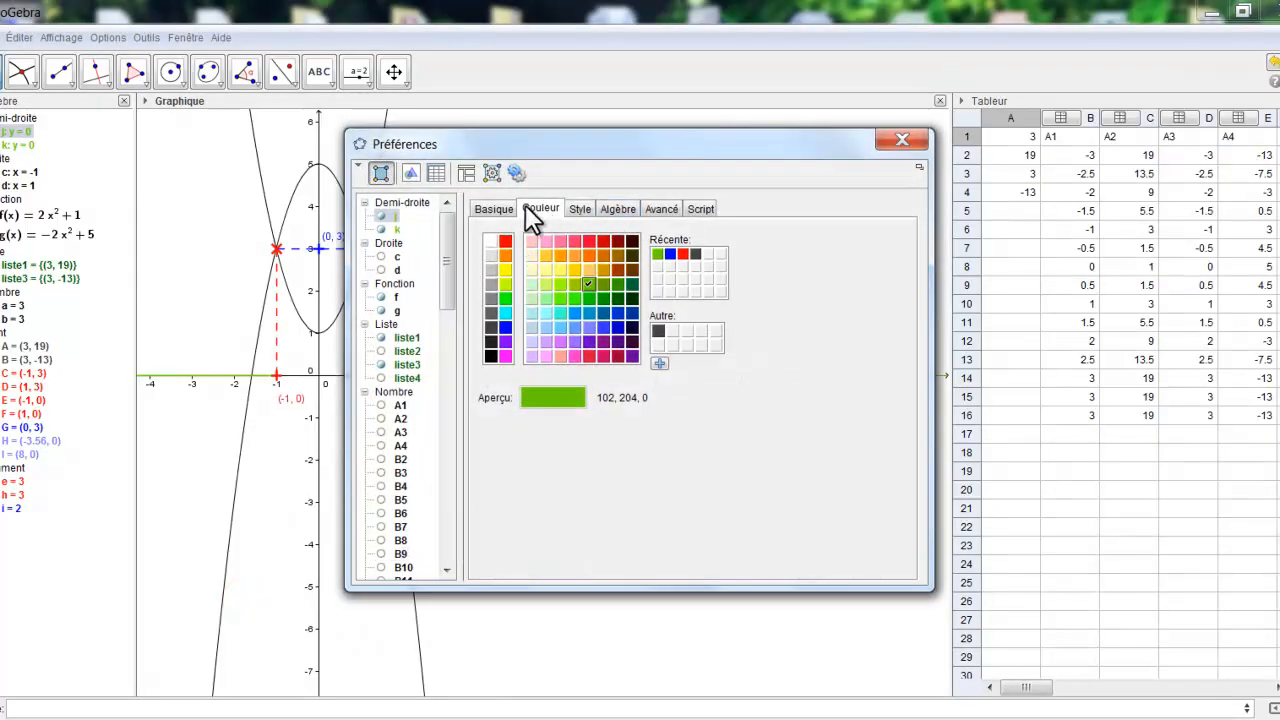
click(582, 206)
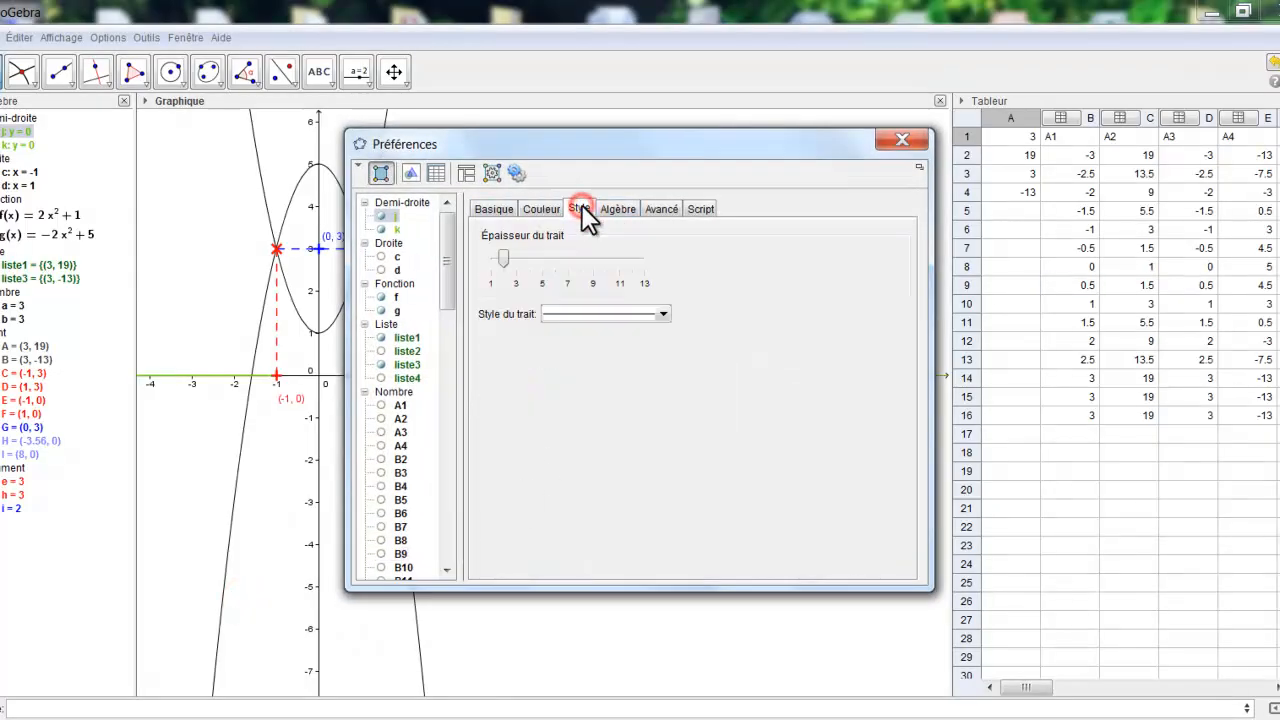
drag(507, 262, 516, 261)
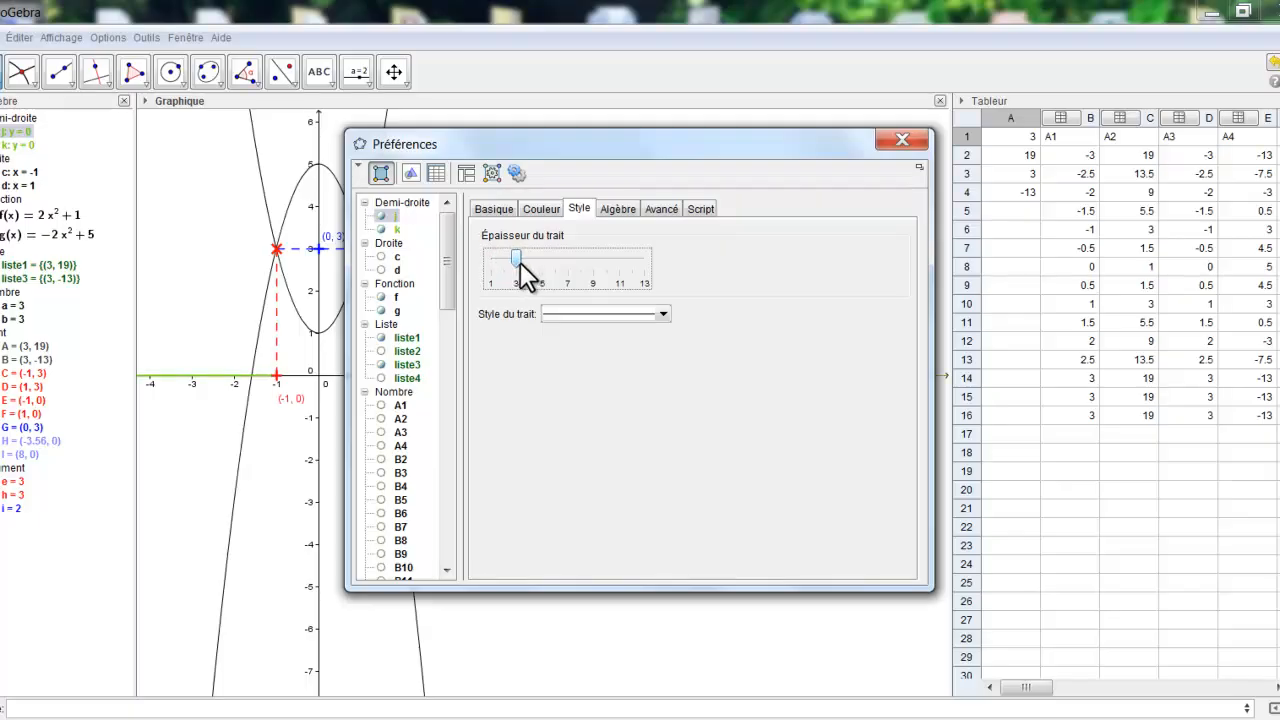
click(900, 140)
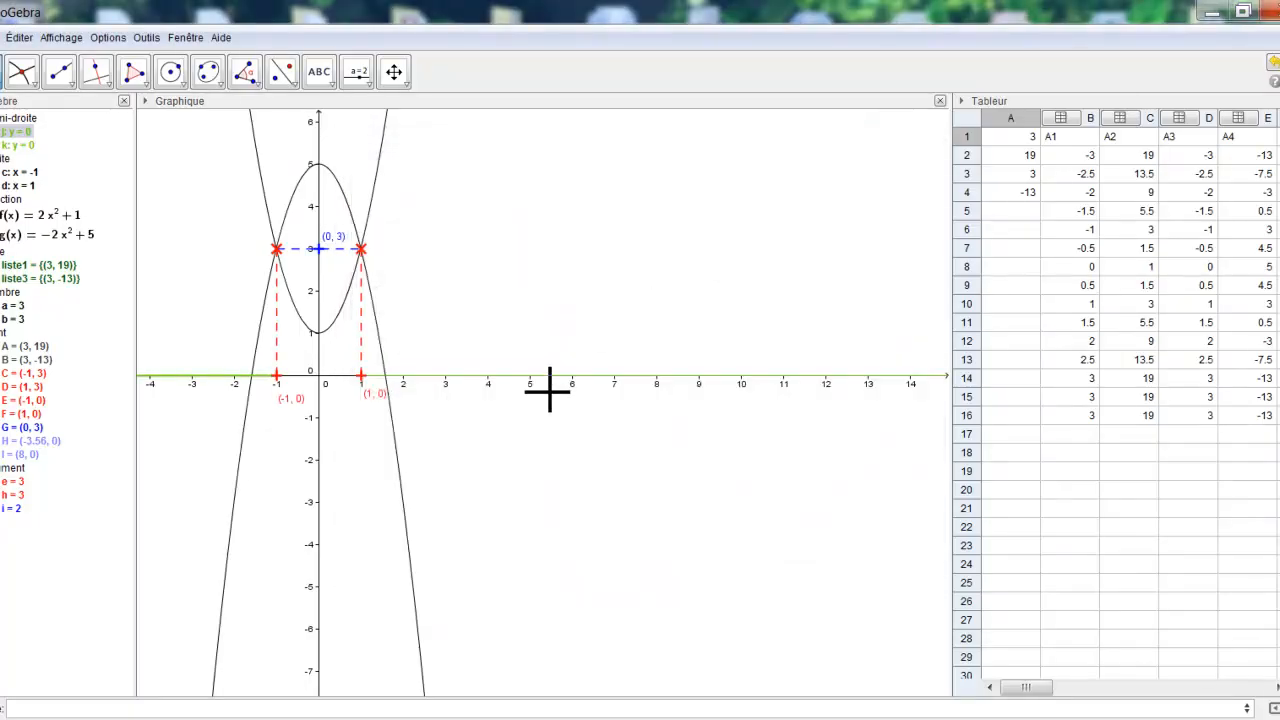
right_click(543, 378)
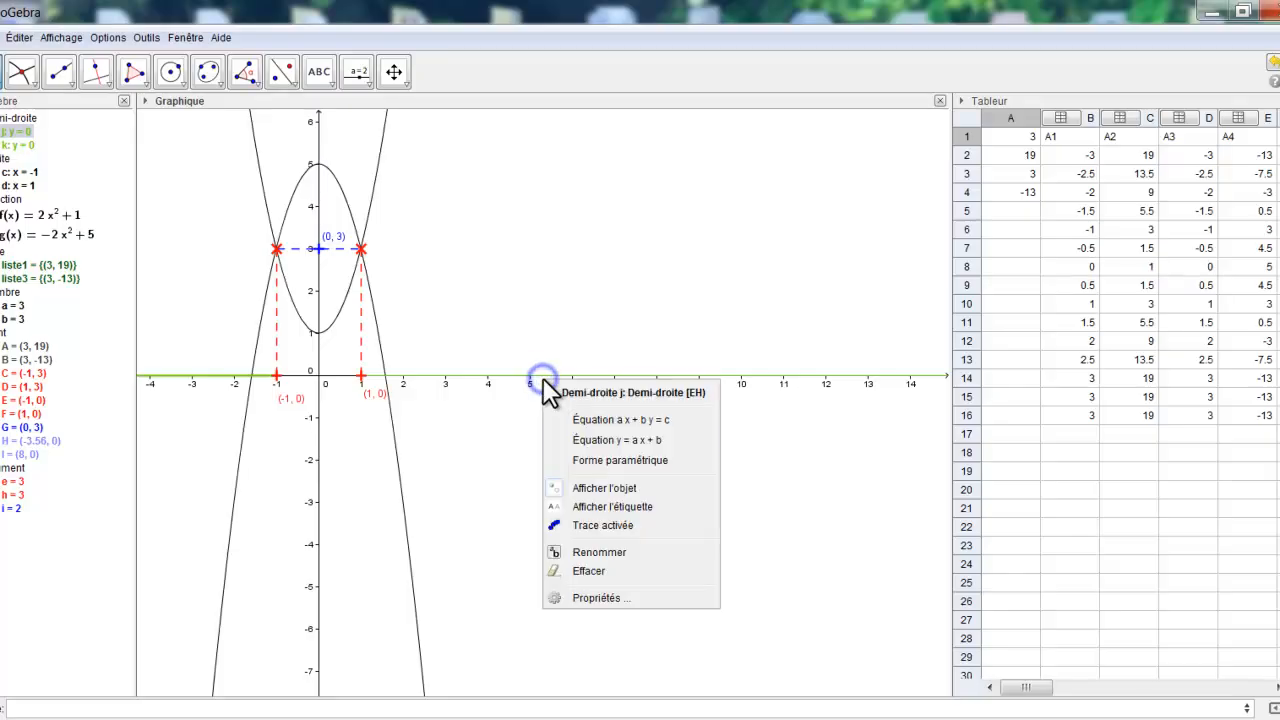
click(580, 596)
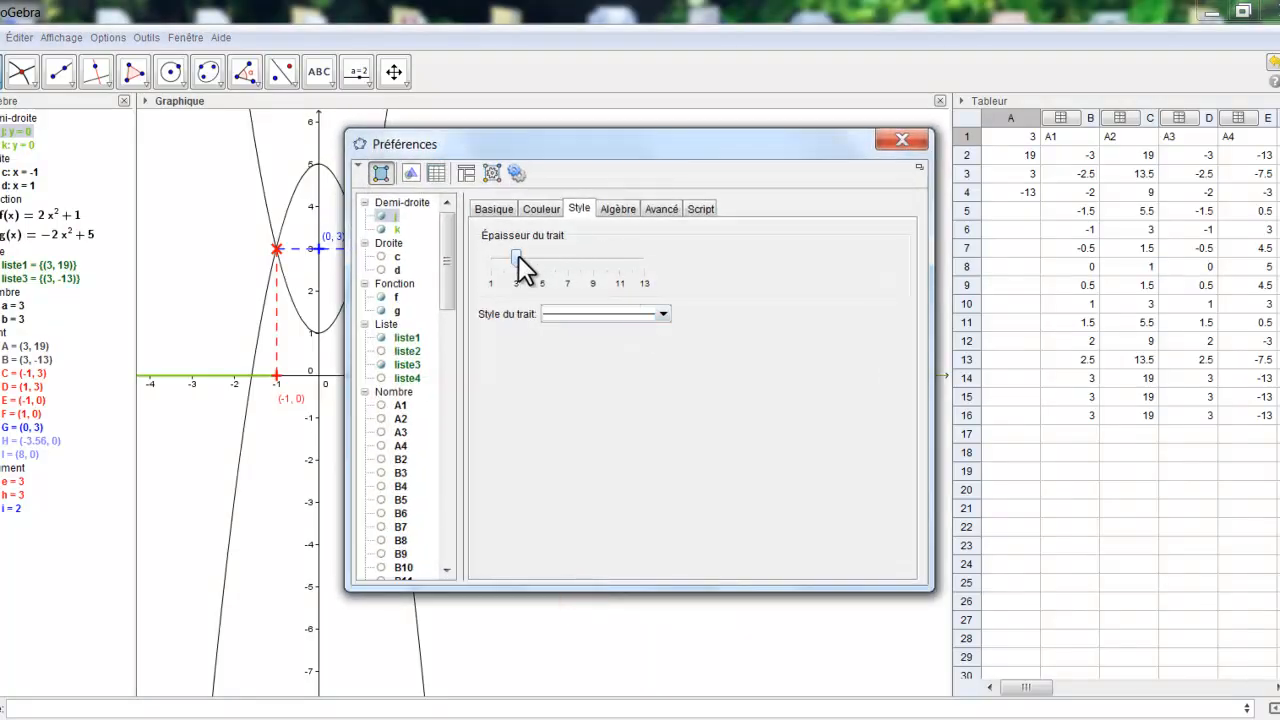
click(910, 142)
click(777, 486)
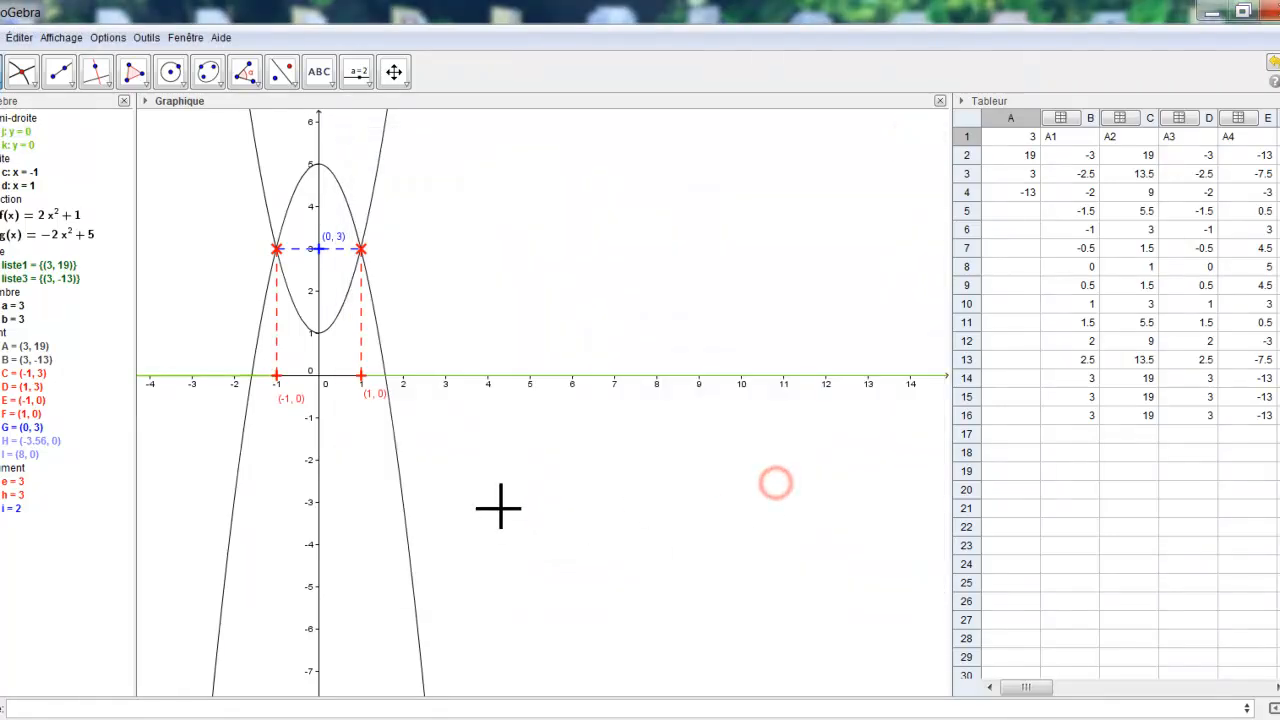
- Thicken ray k from F to match the ray from E, then close its properties and clear the selection
right_click(459, 377)
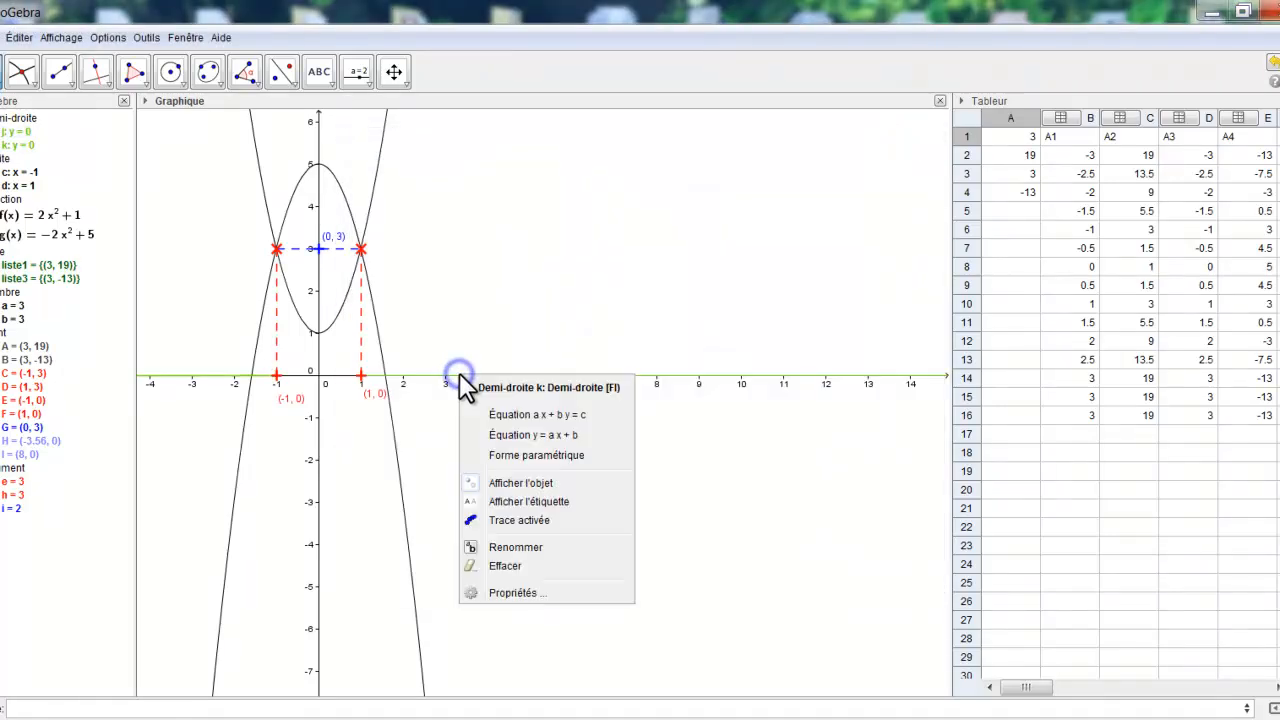
click(497, 596)
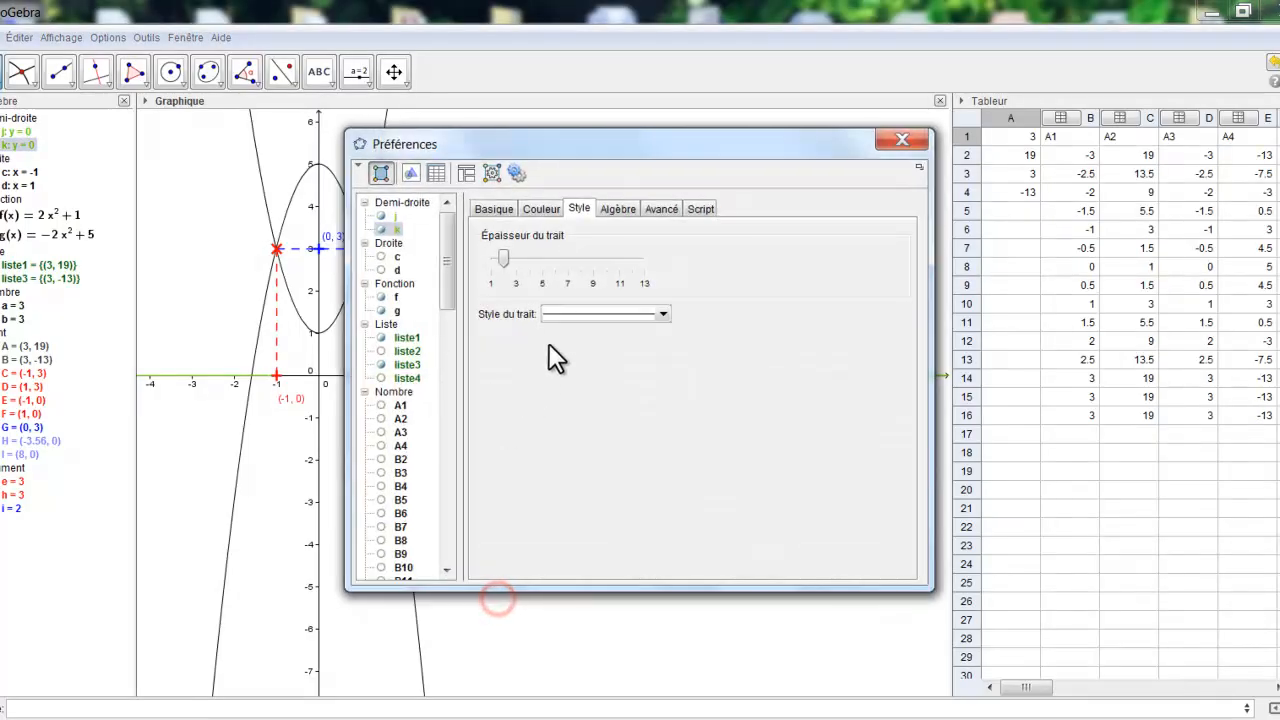
click(503, 256)
click(894, 140)
click(663, 533)
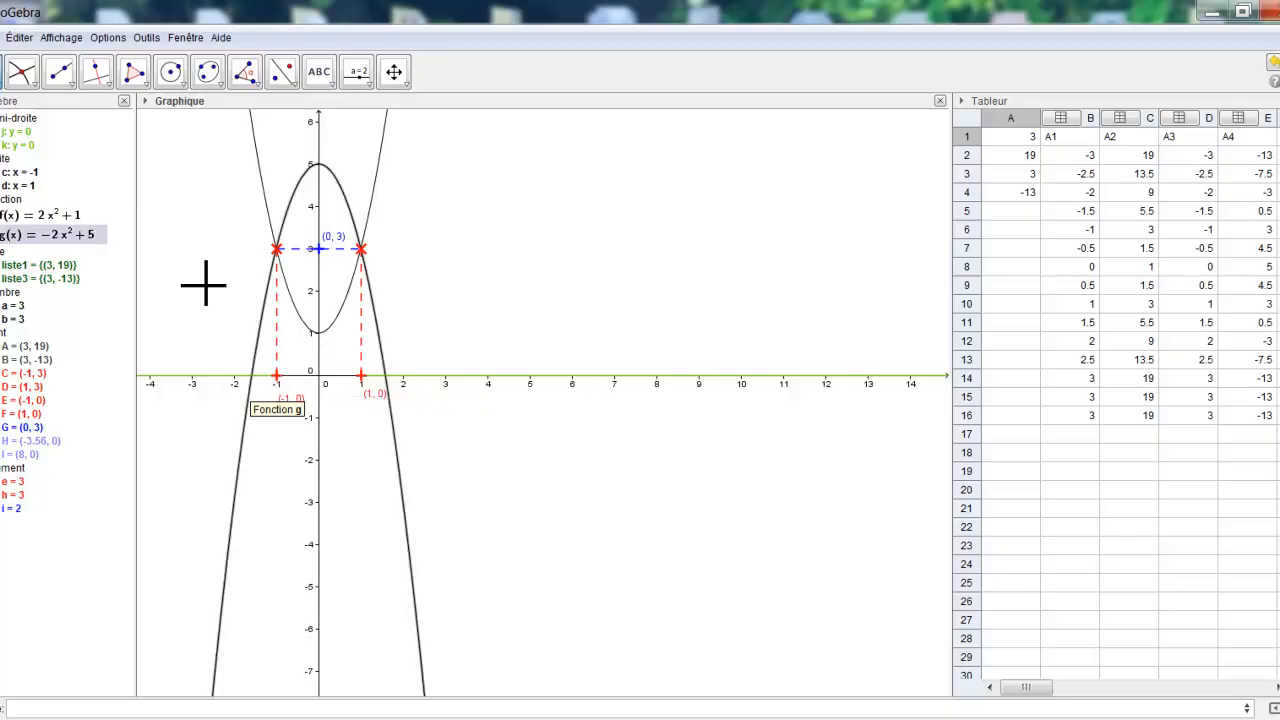
- Draw a segment between E and F on the x-axis and toggle the display of its label
click(68, 84)
click(60, 142)
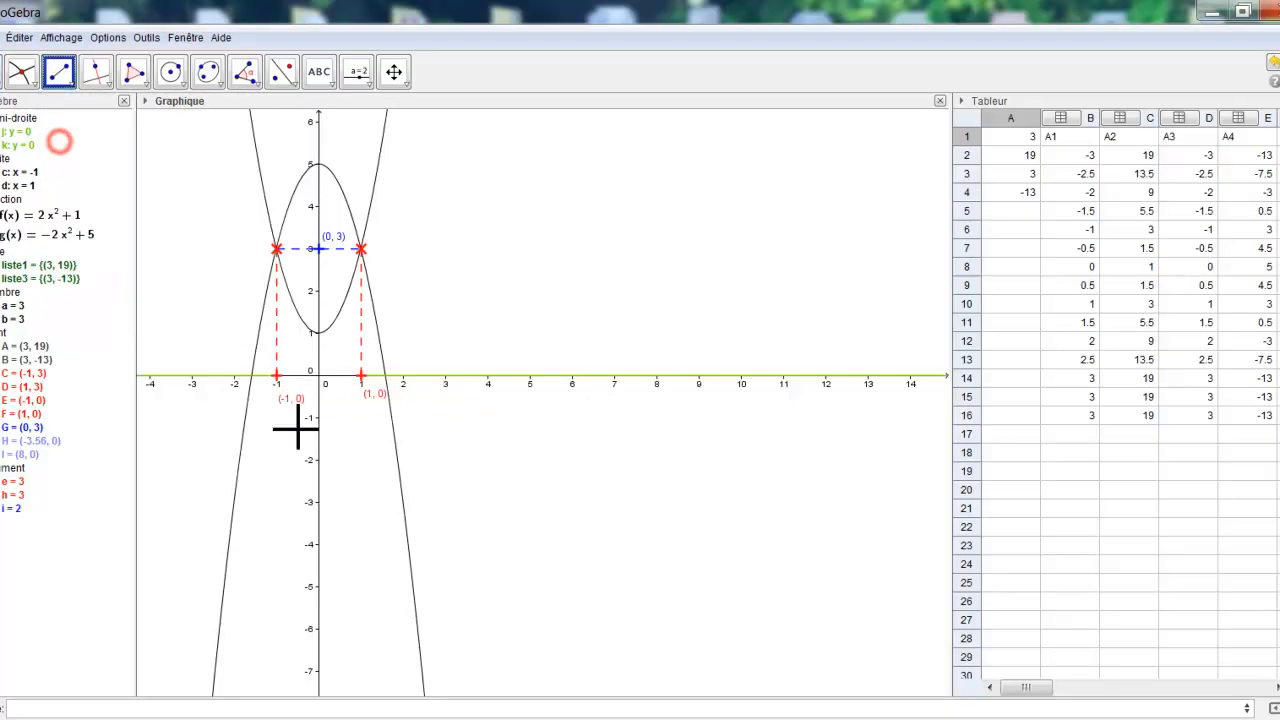
click(277, 377)
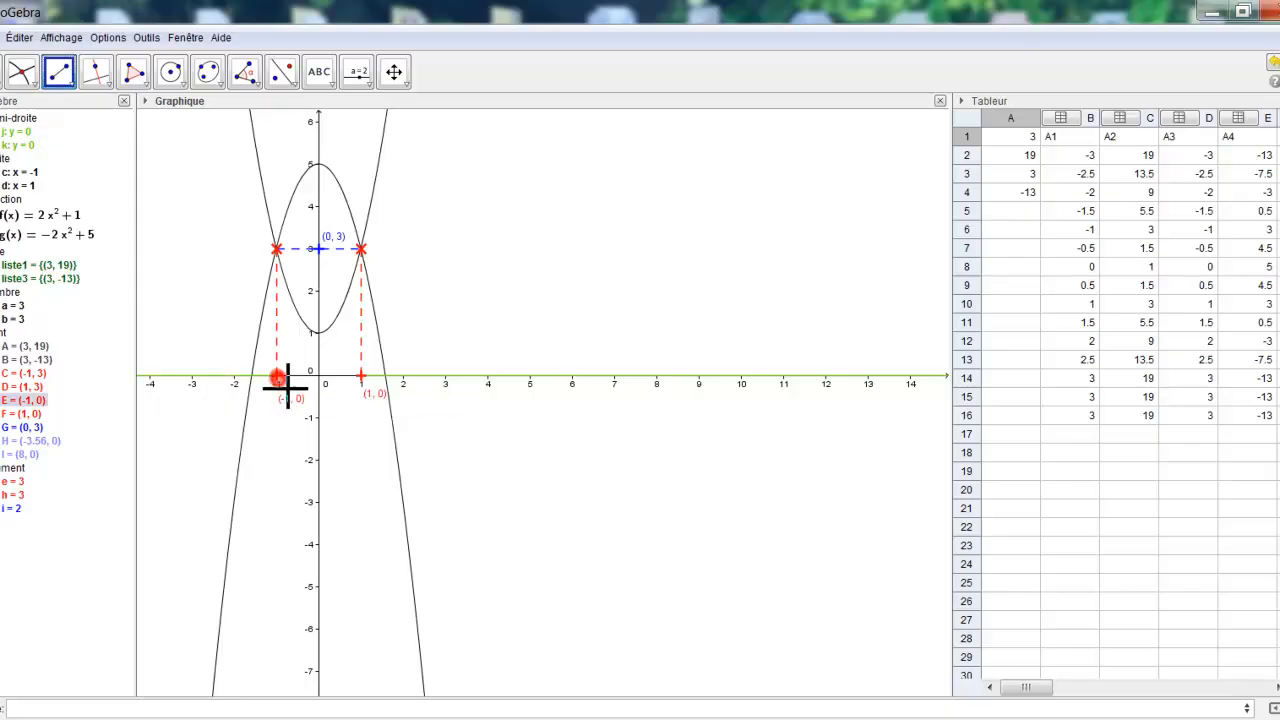
click(363, 376)
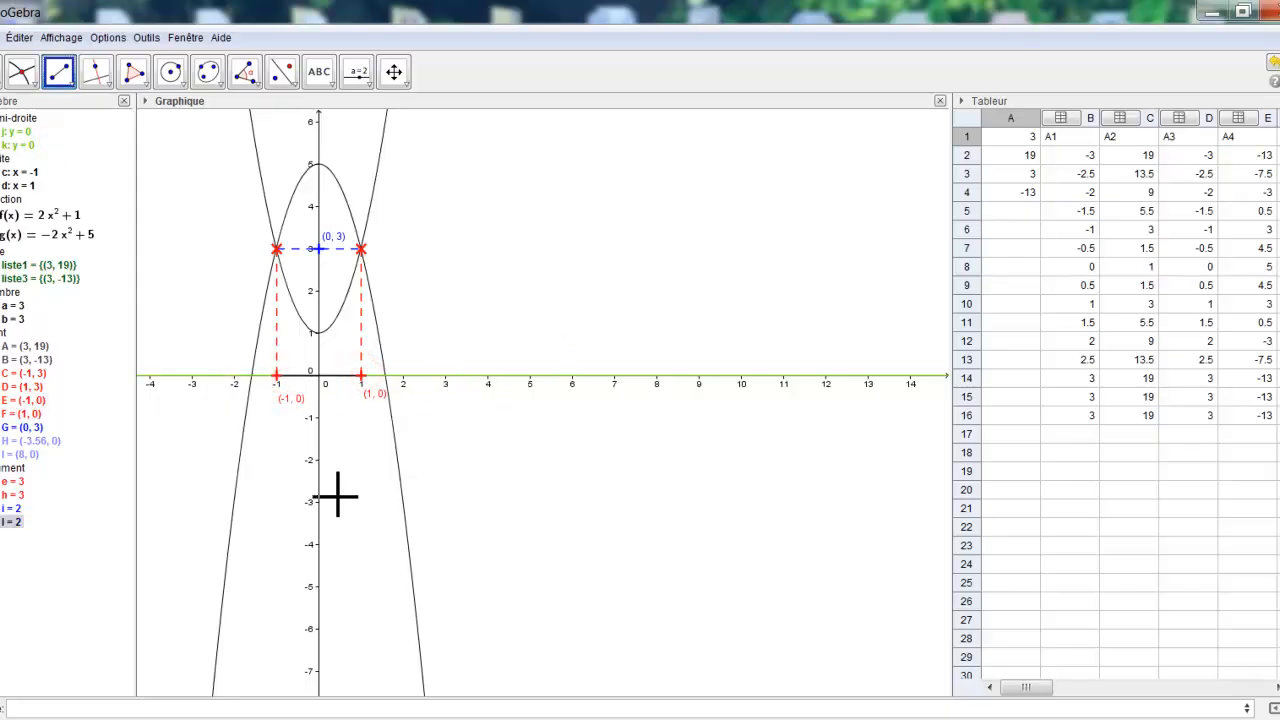
right_click(292, 380)
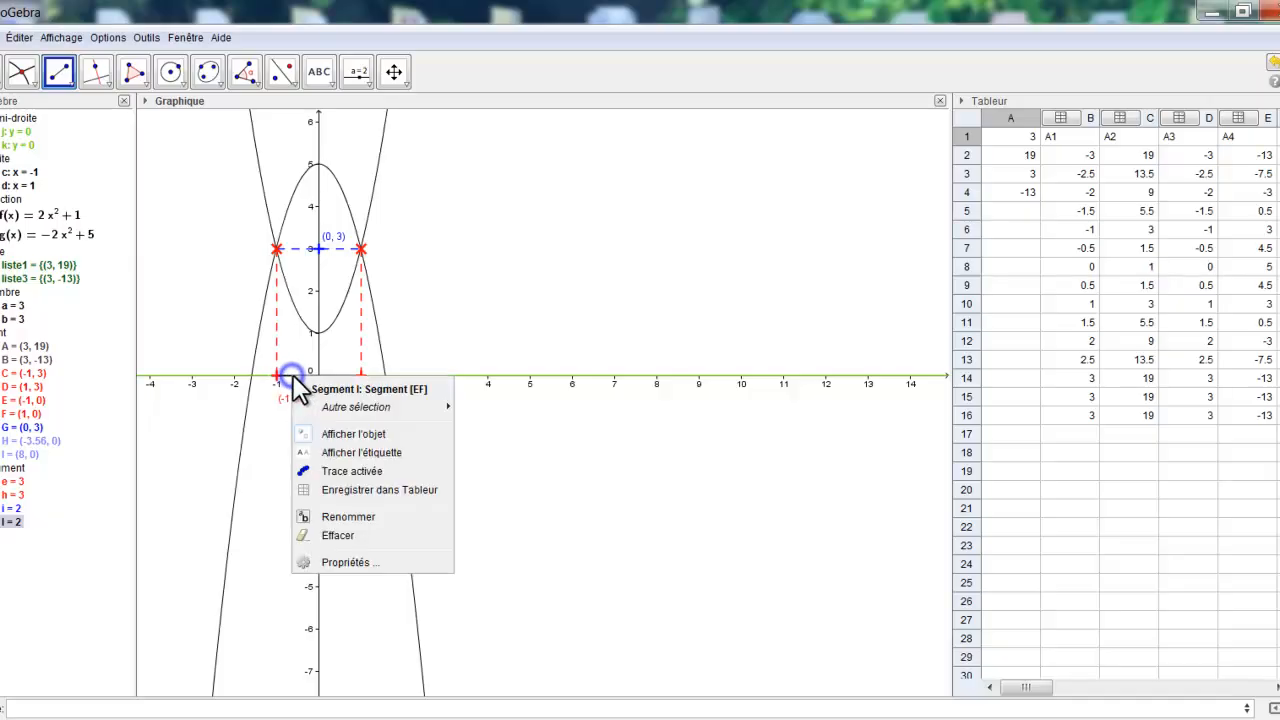
click(371, 452)
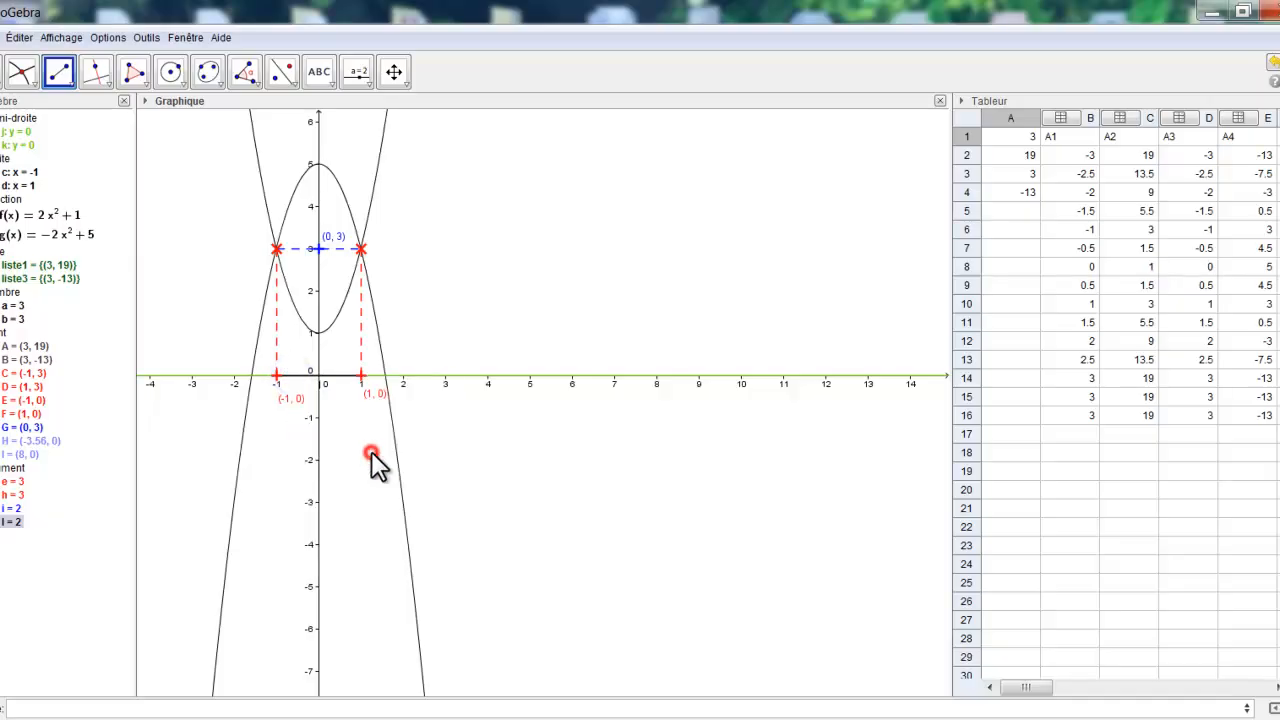
- Style segment EF with line thickness 3 and pink colour (255, 153, 204), and close its properties
right_click(297, 380)
click(343, 547)
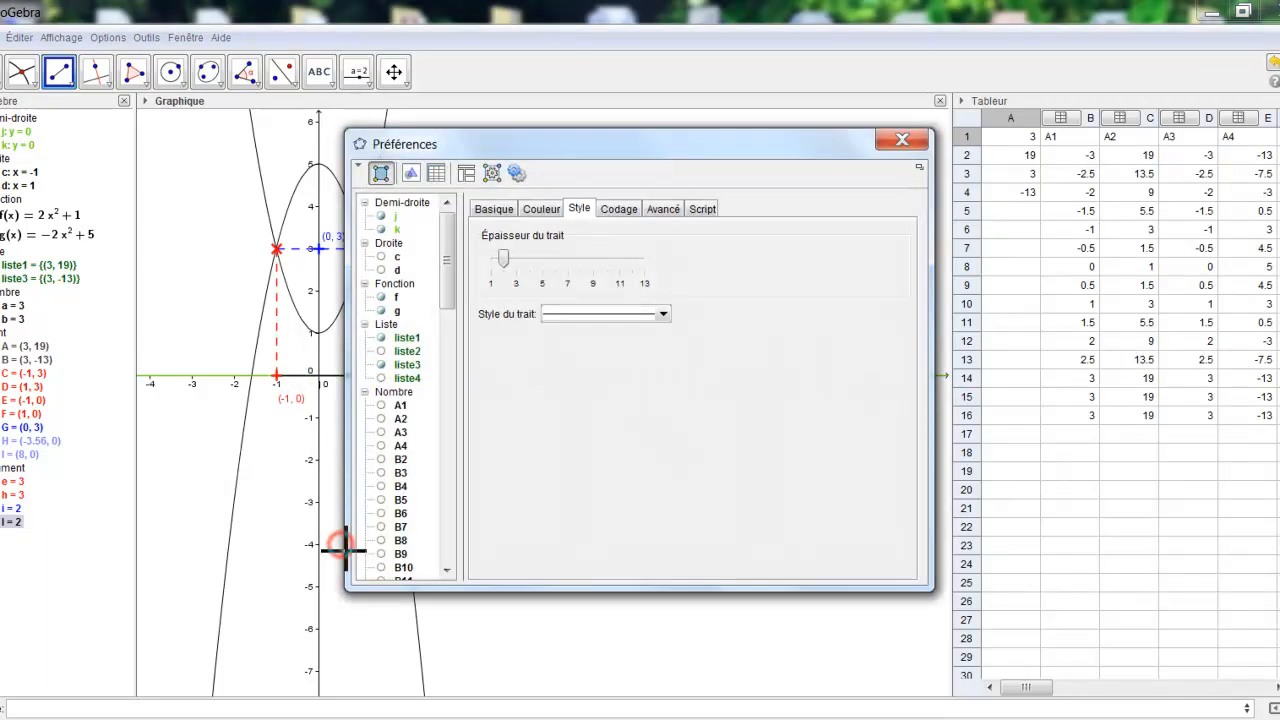
drag(503, 257, 515, 255)
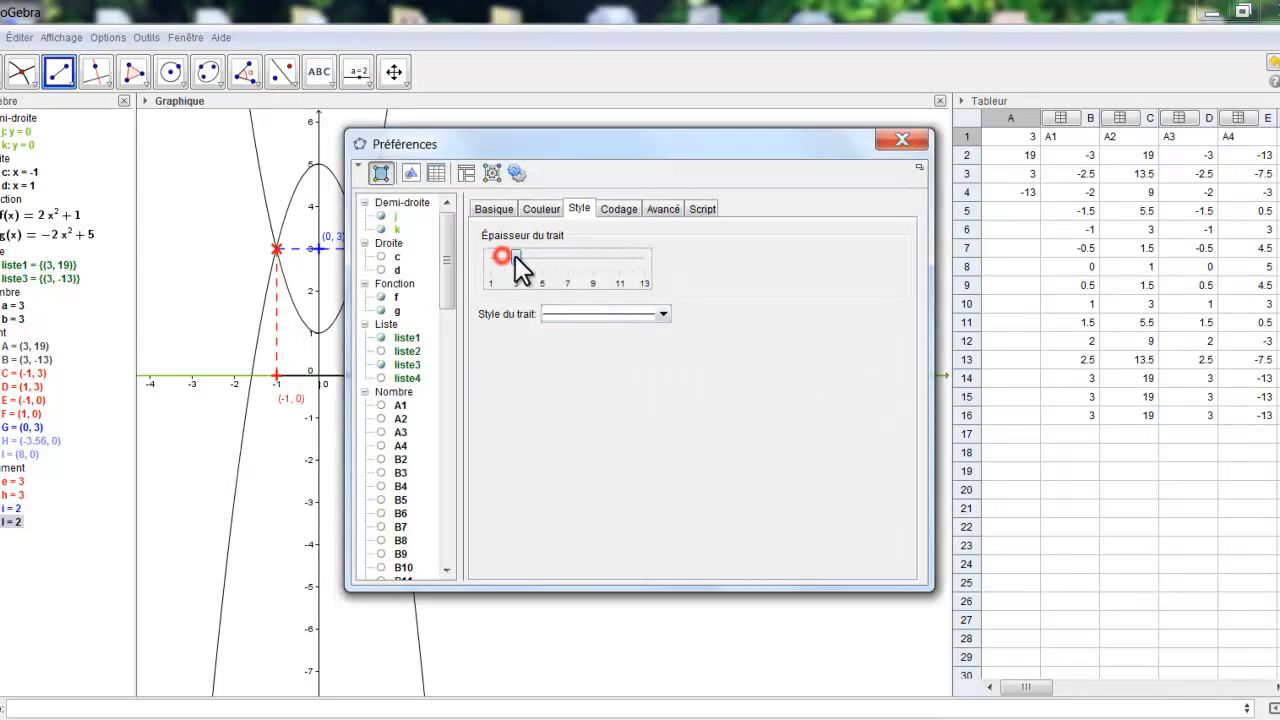
click(549, 208)
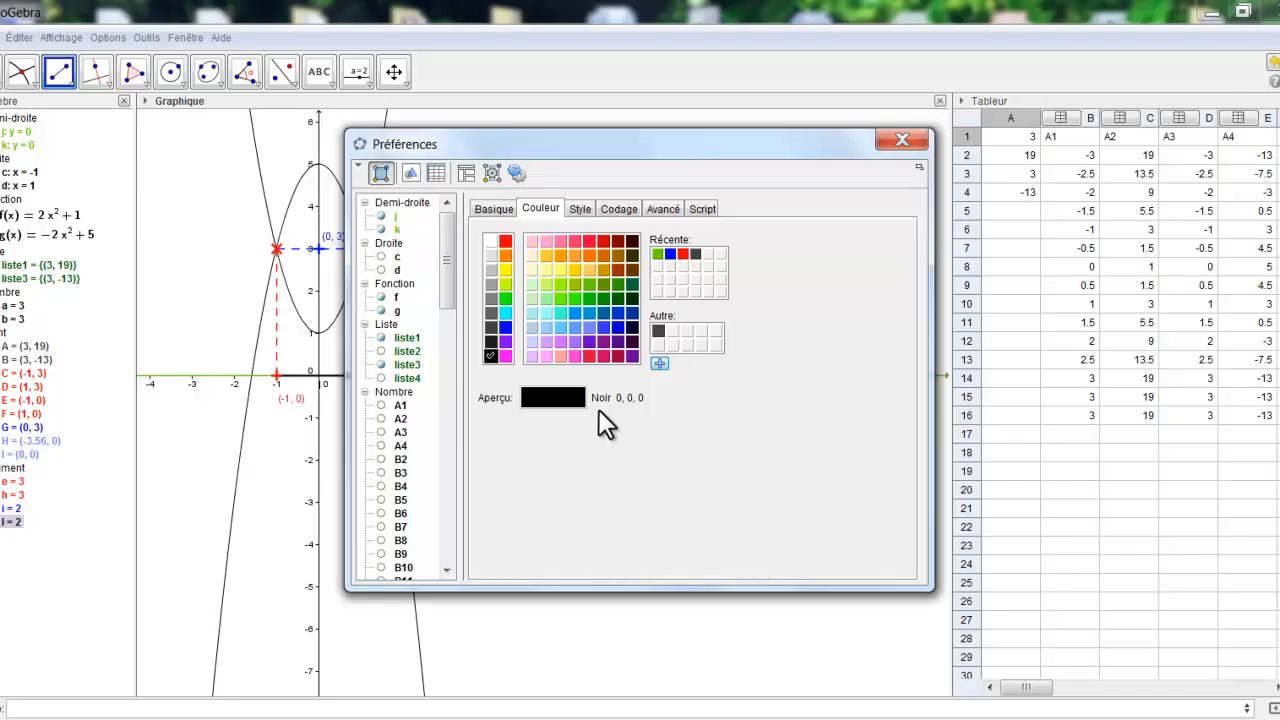
click(545, 241)
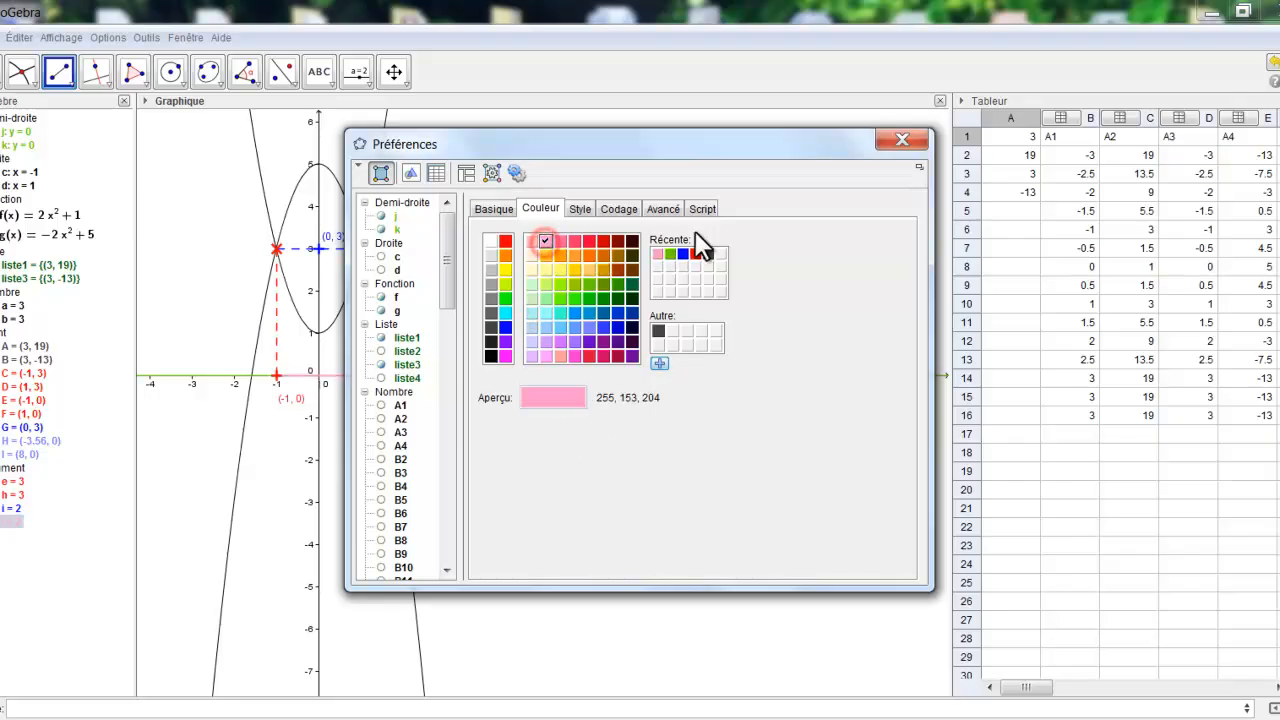
click(898, 140)
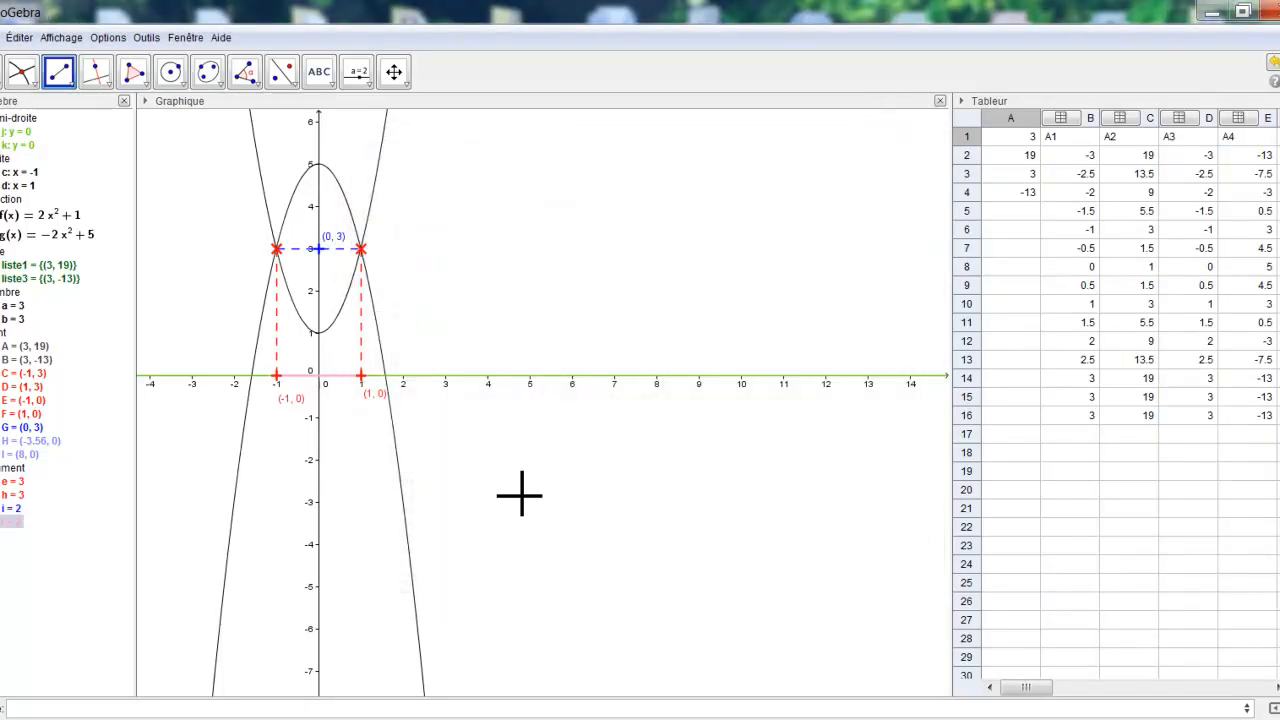